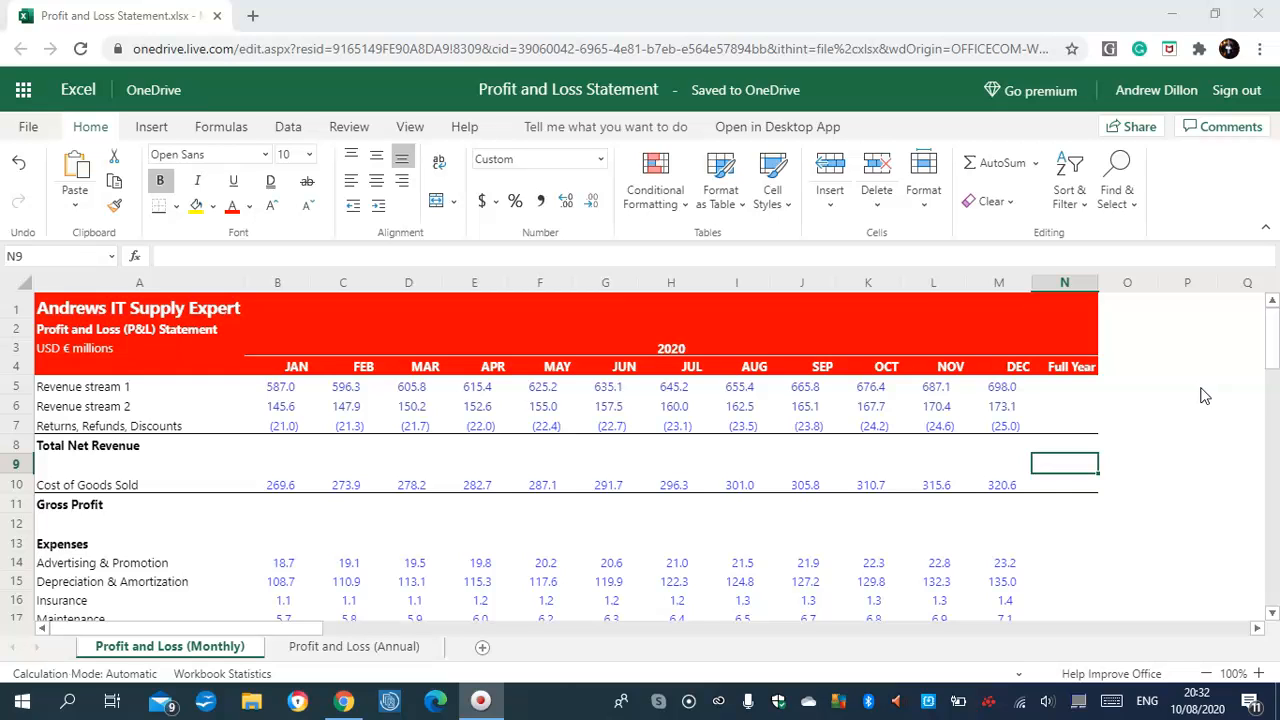
# Enter =SUM(B5:M5) as the full-year total for Revenue stream 1 in N5 and fill the formula down to N7.
pyautogui.click(1077, 393)
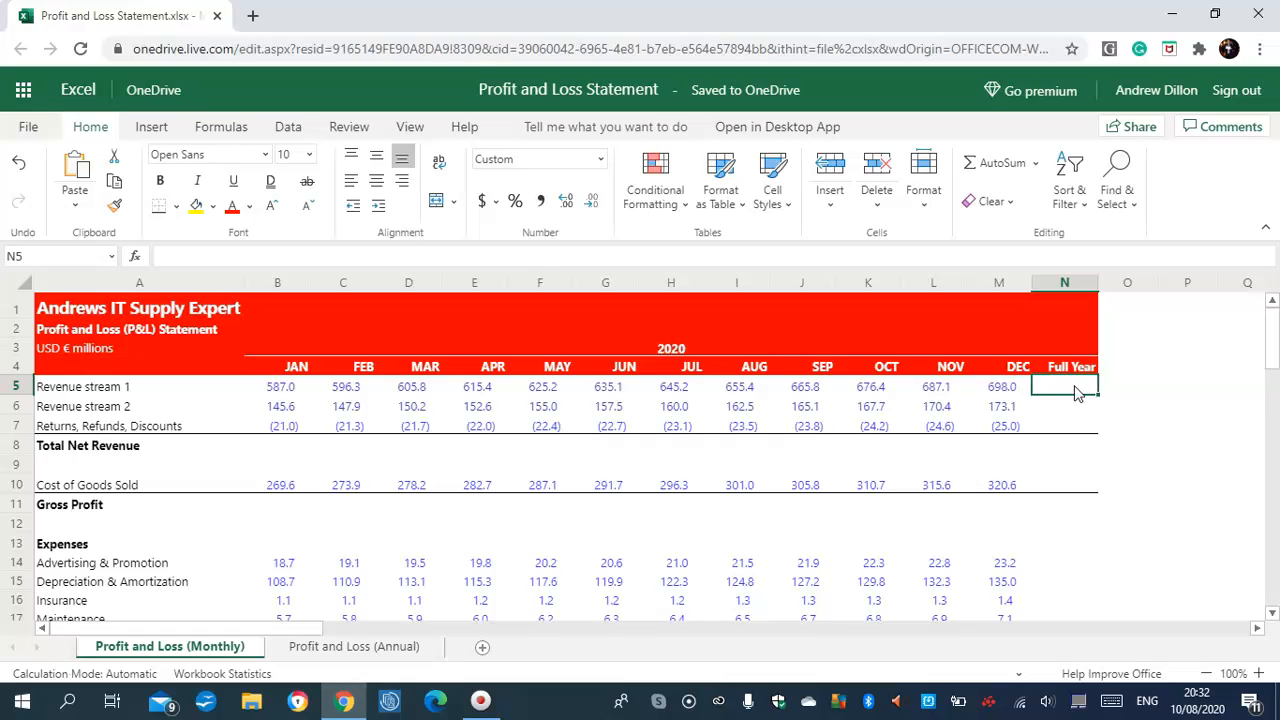
pyautogui.write('=s')
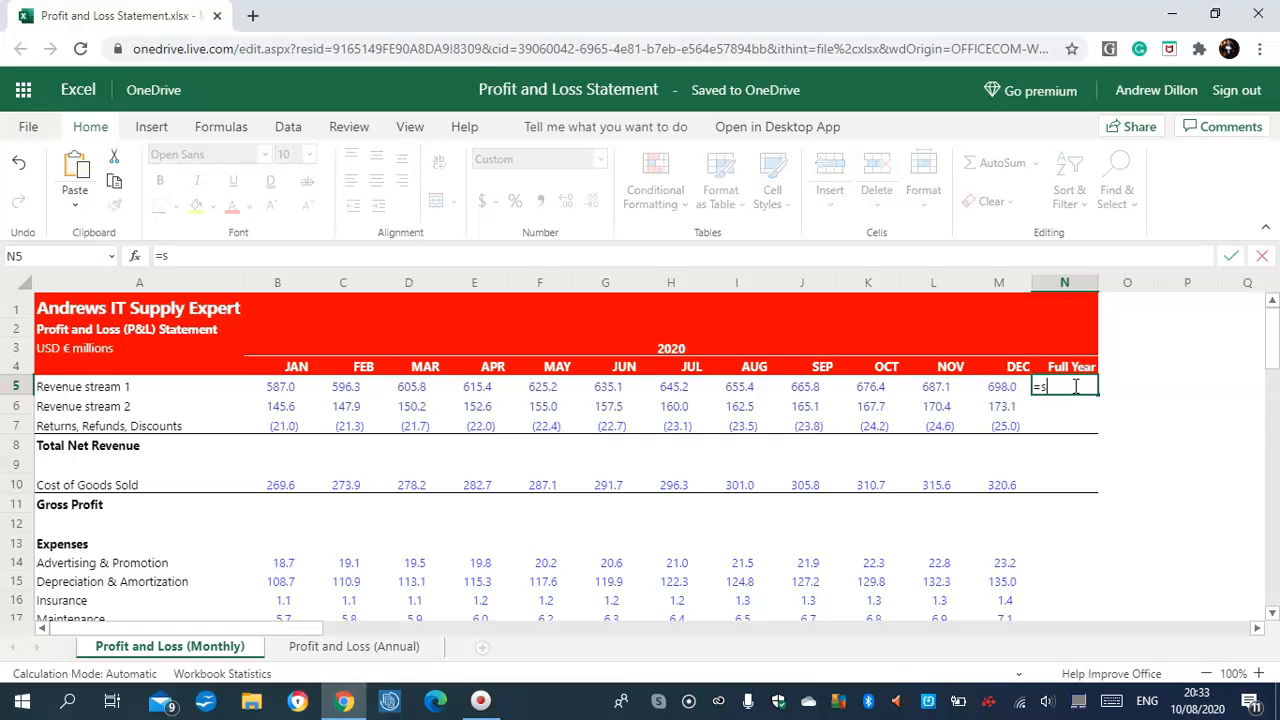
pyautogui.press('BackSpace')
pyautogui.press('capslock')
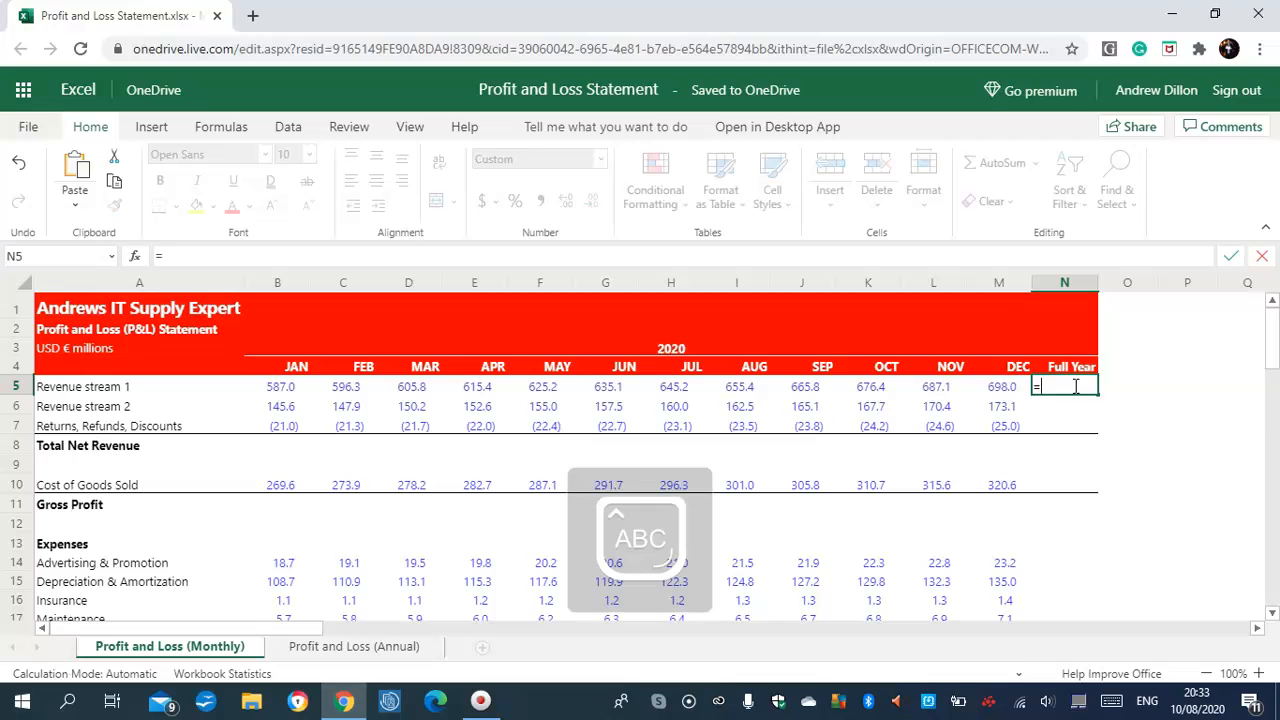
pyautogui.write('SUM')
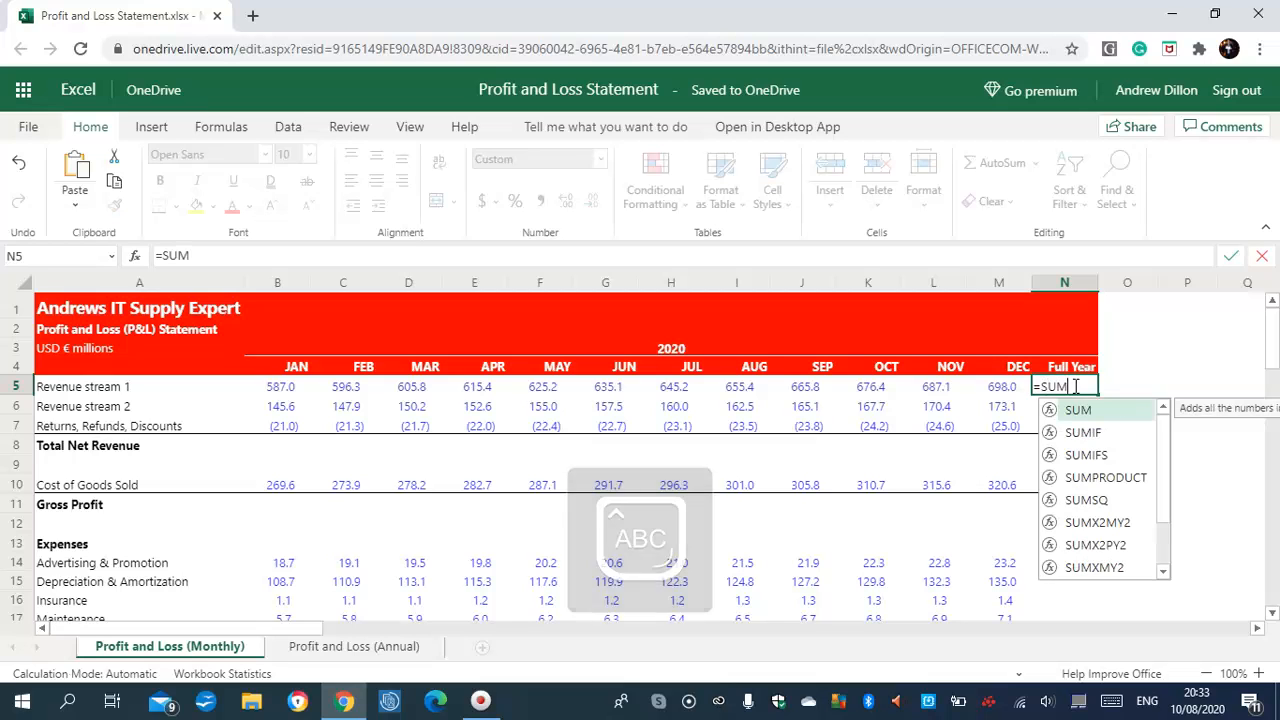
pyautogui.write('(B5')
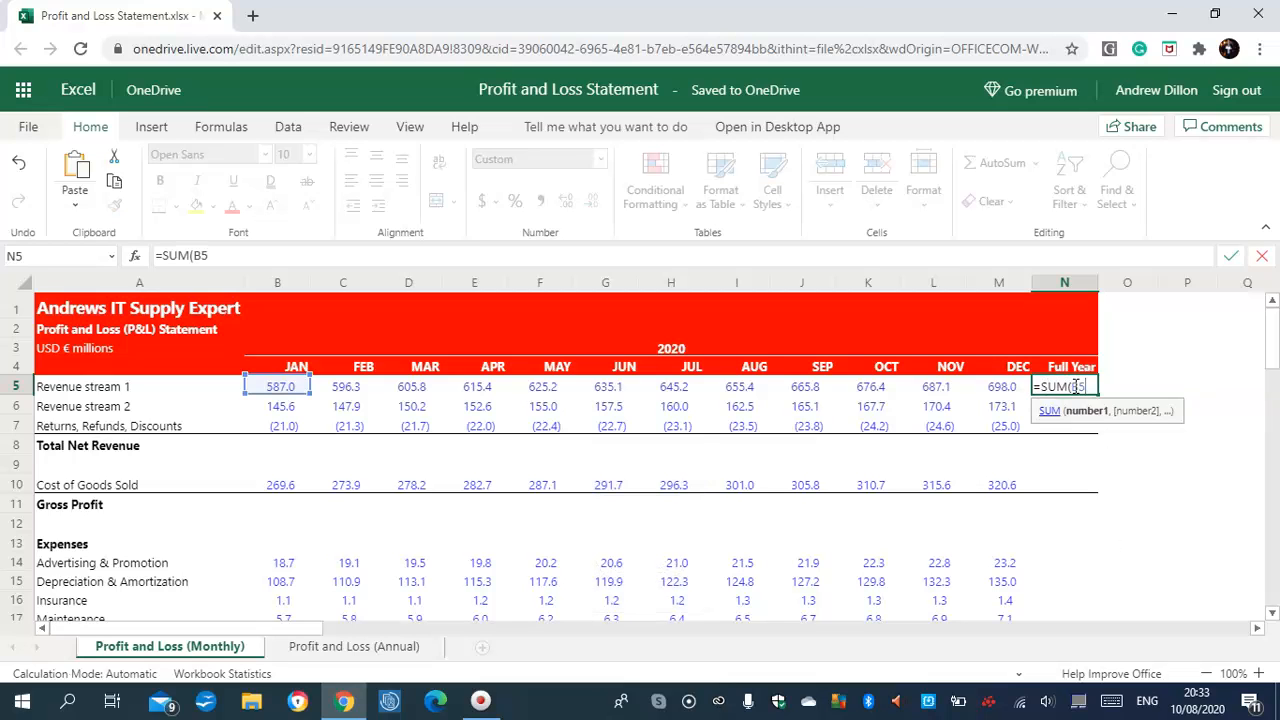
pyautogui.write(':M5)')
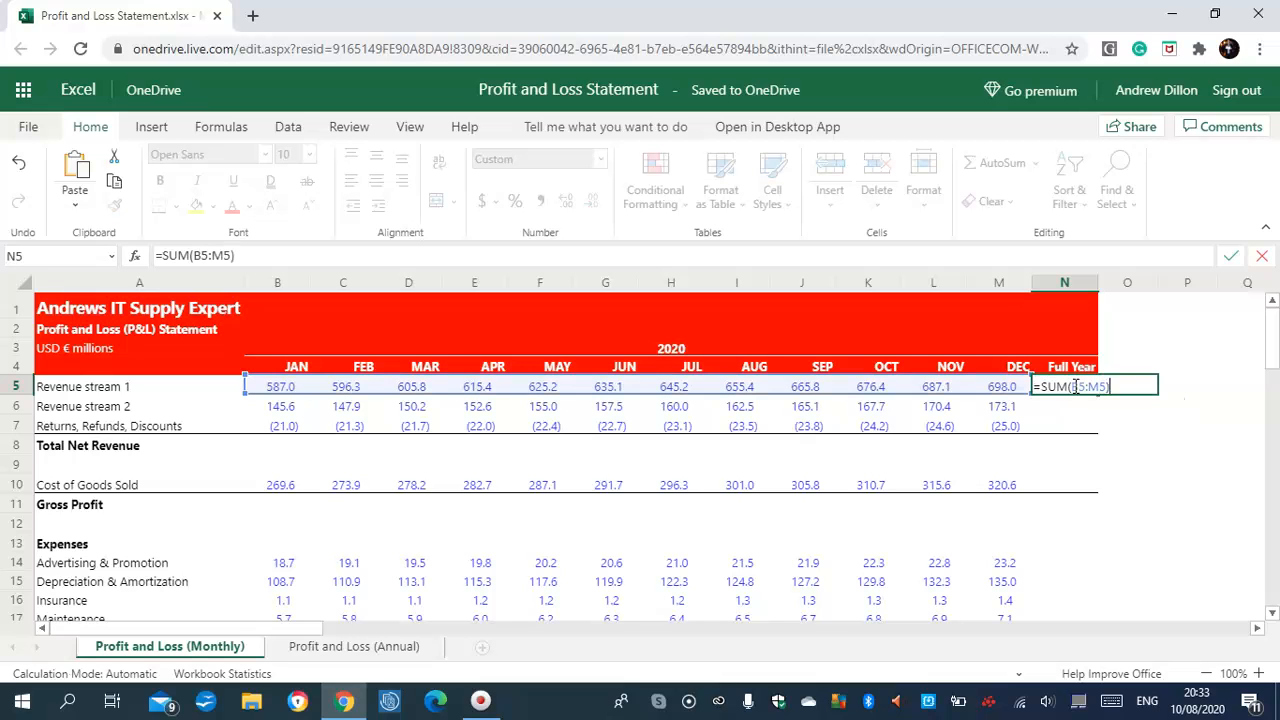
pyautogui.press('Return')
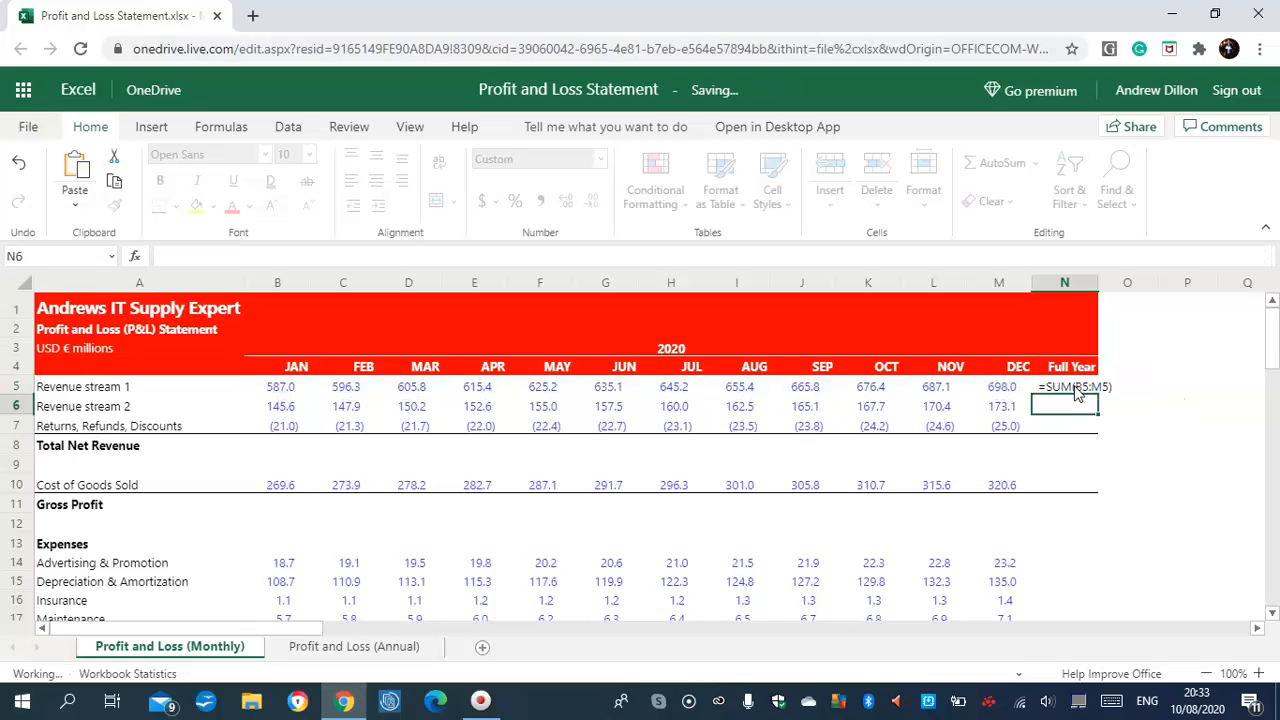
pyautogui.click(1075, 388)
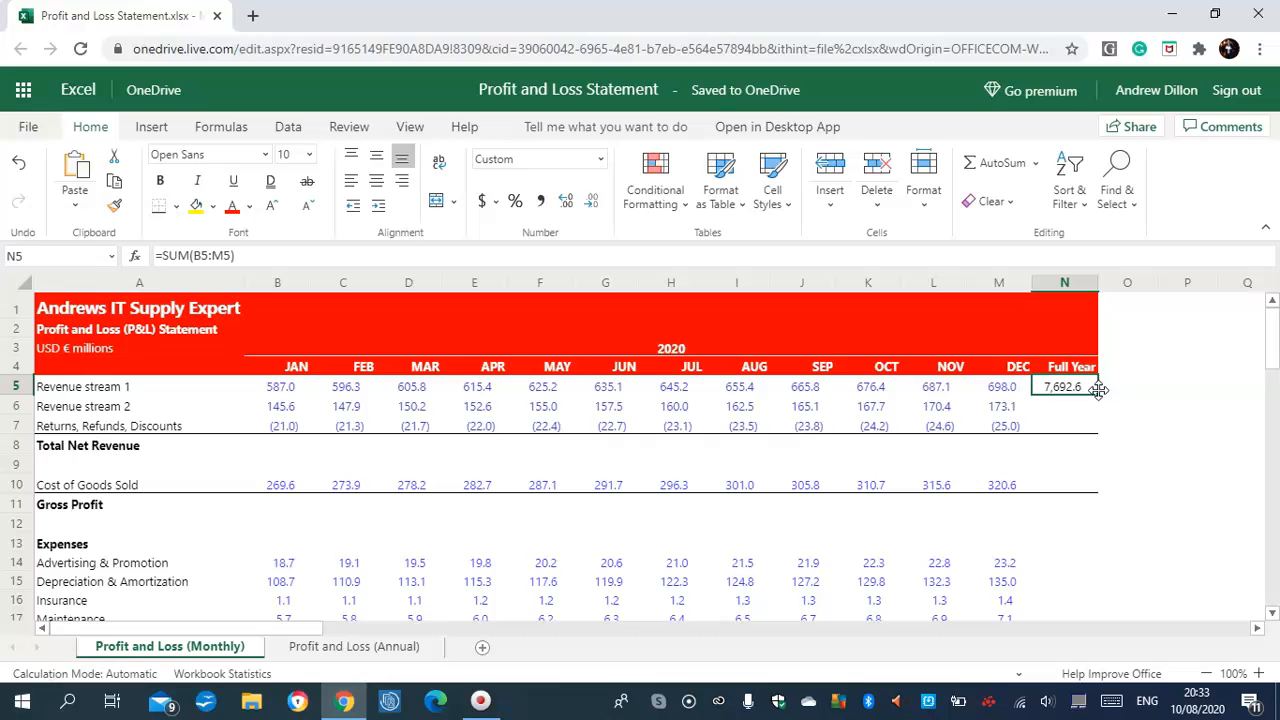
pyautogui.moveTo(1098, 390); pyautogui.dragTo(1088, 426)
# Enter =SUM(B10:M10) in N10 as the full-year total for Cost of Goods Sold.
pyautogui.click(1072, 483)
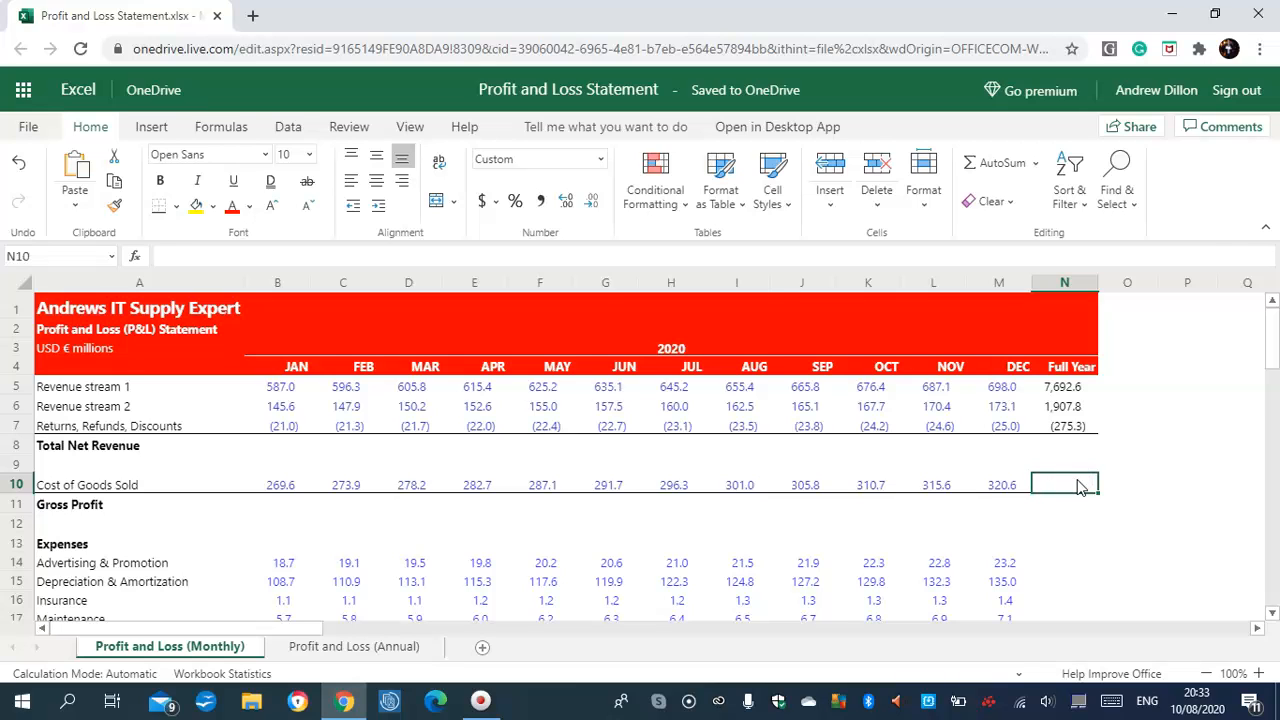
pyautogui.write('=B')
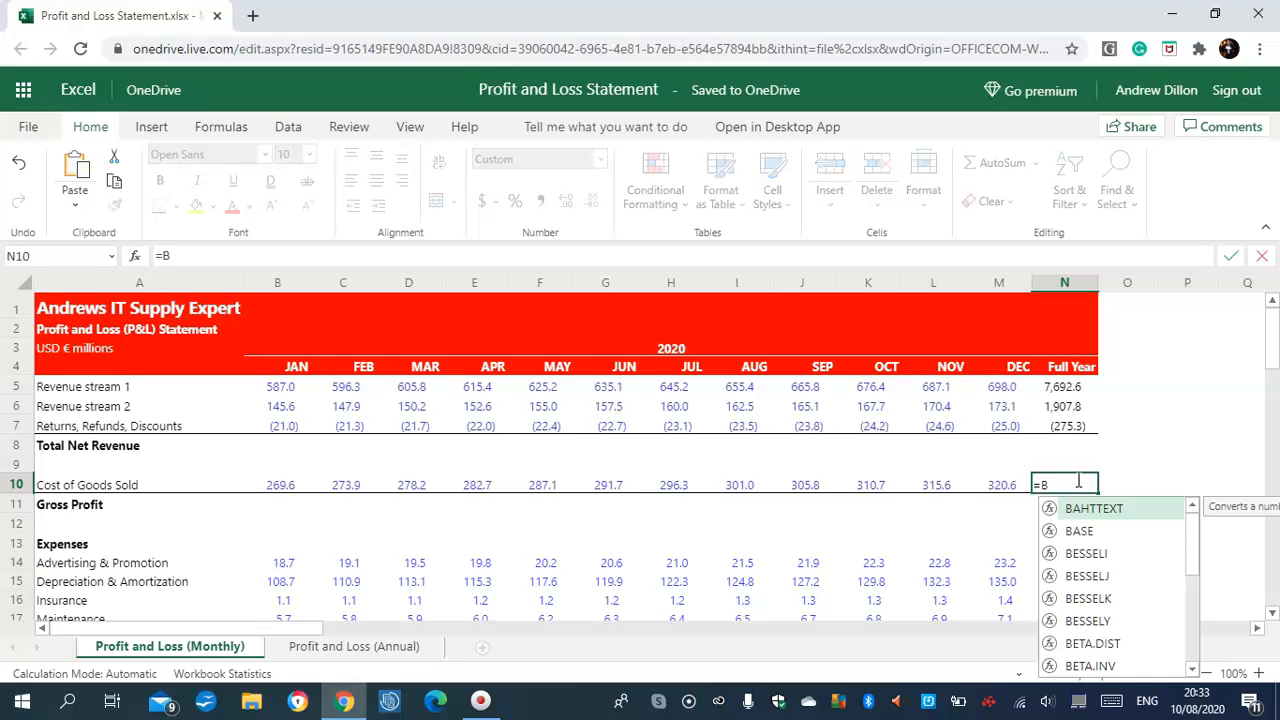
pyautogui.press('BackSpace')
pyautogui.write('SUM(B10')
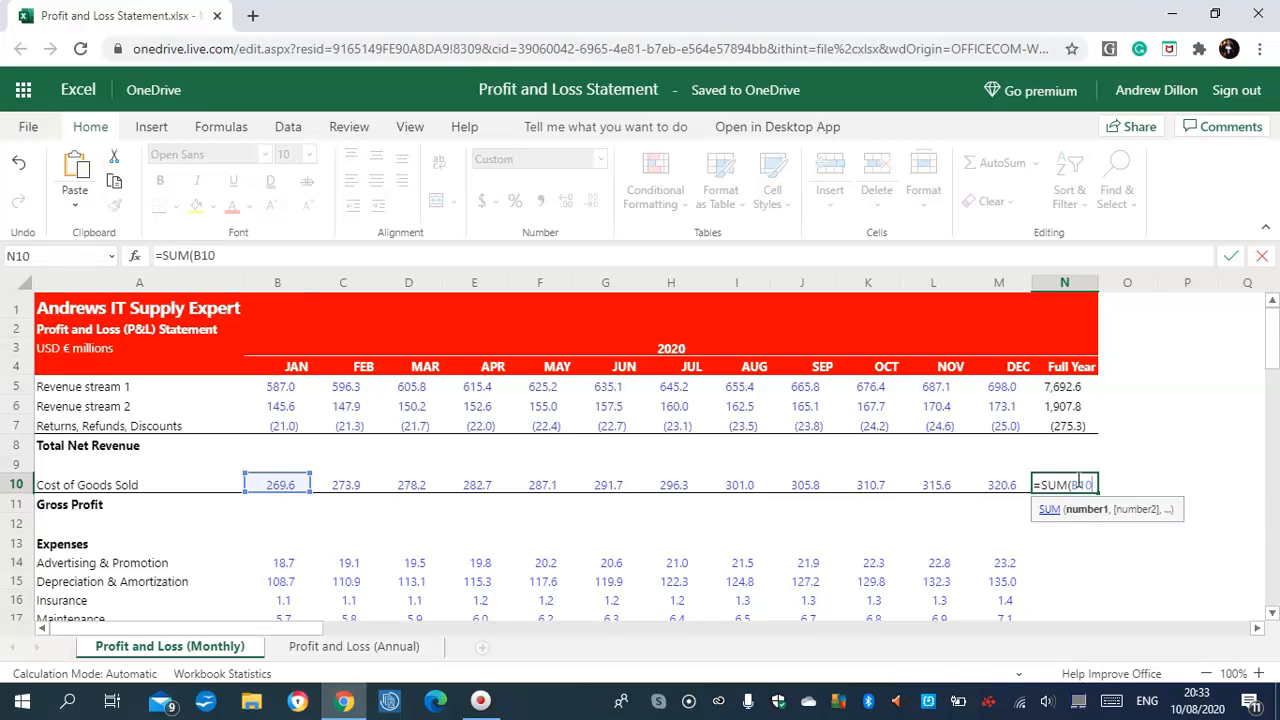
pyautogui.write(':M10')
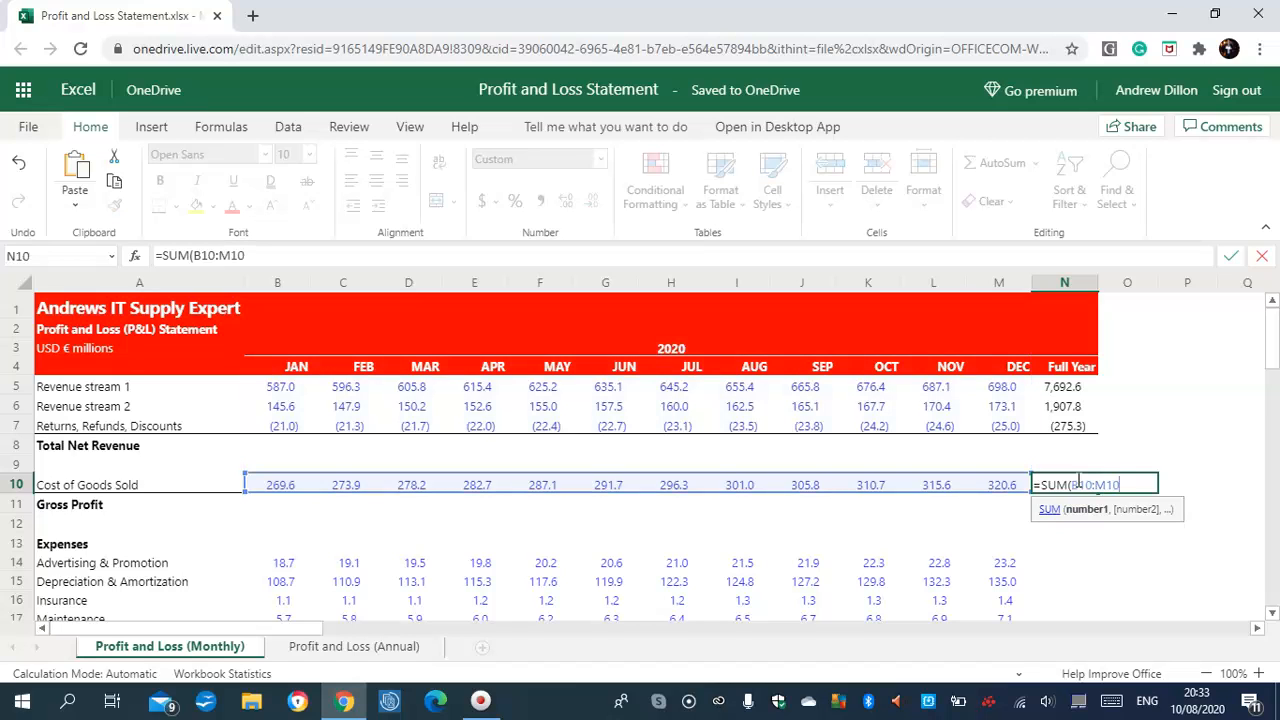
pyautogui.write(')')
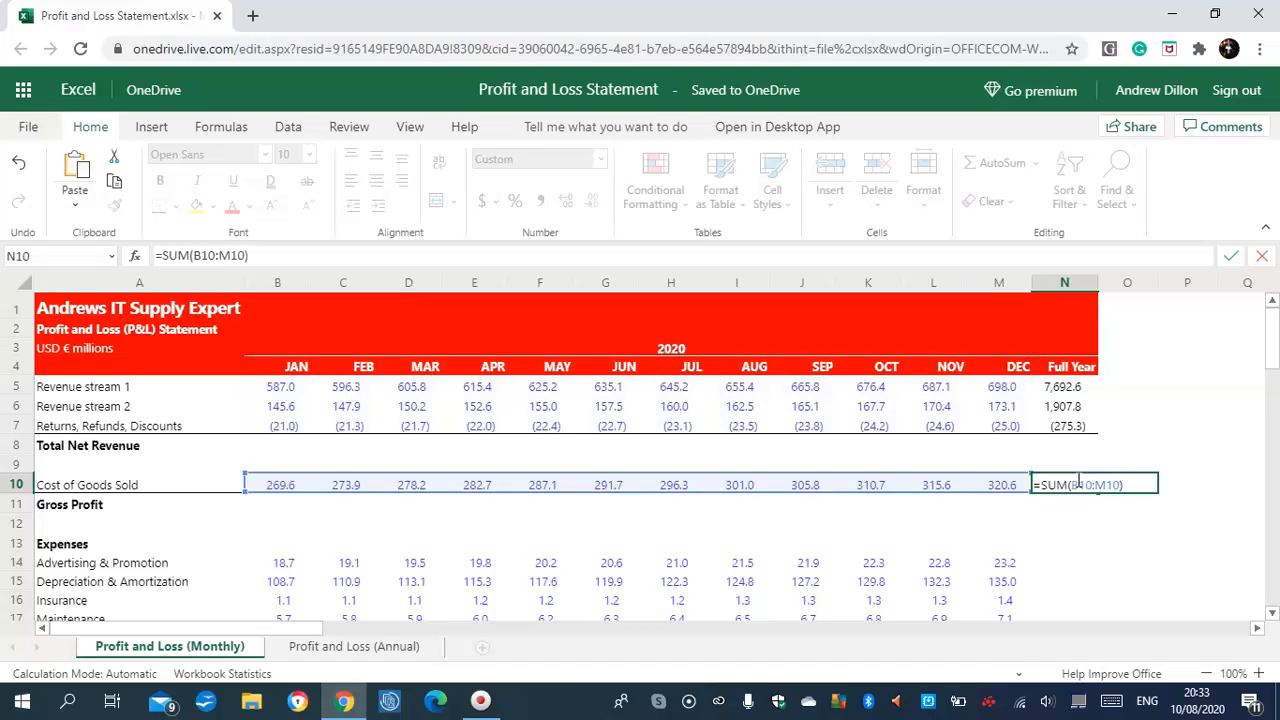
pyautogui.press('Return')
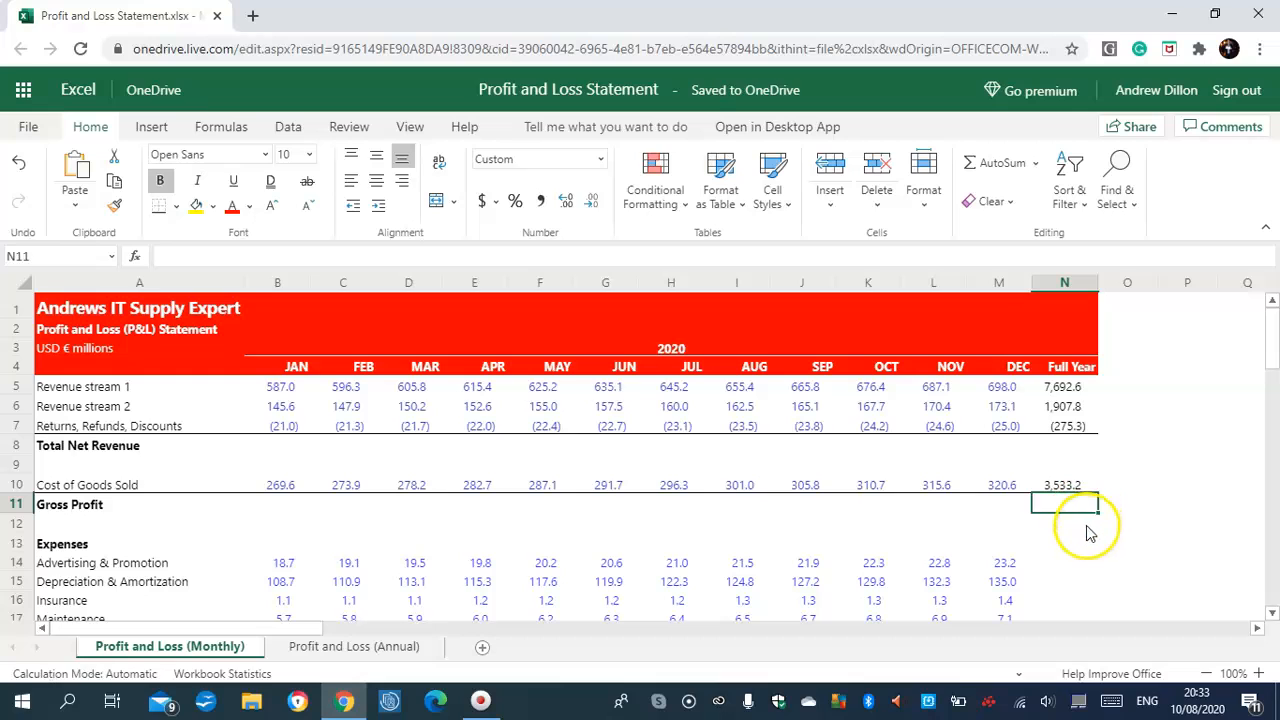
# Enter =SUM(B14:M14) in N14 as the full-year total for Advertising & Promotion.
pyautogui.click(1066, 562)
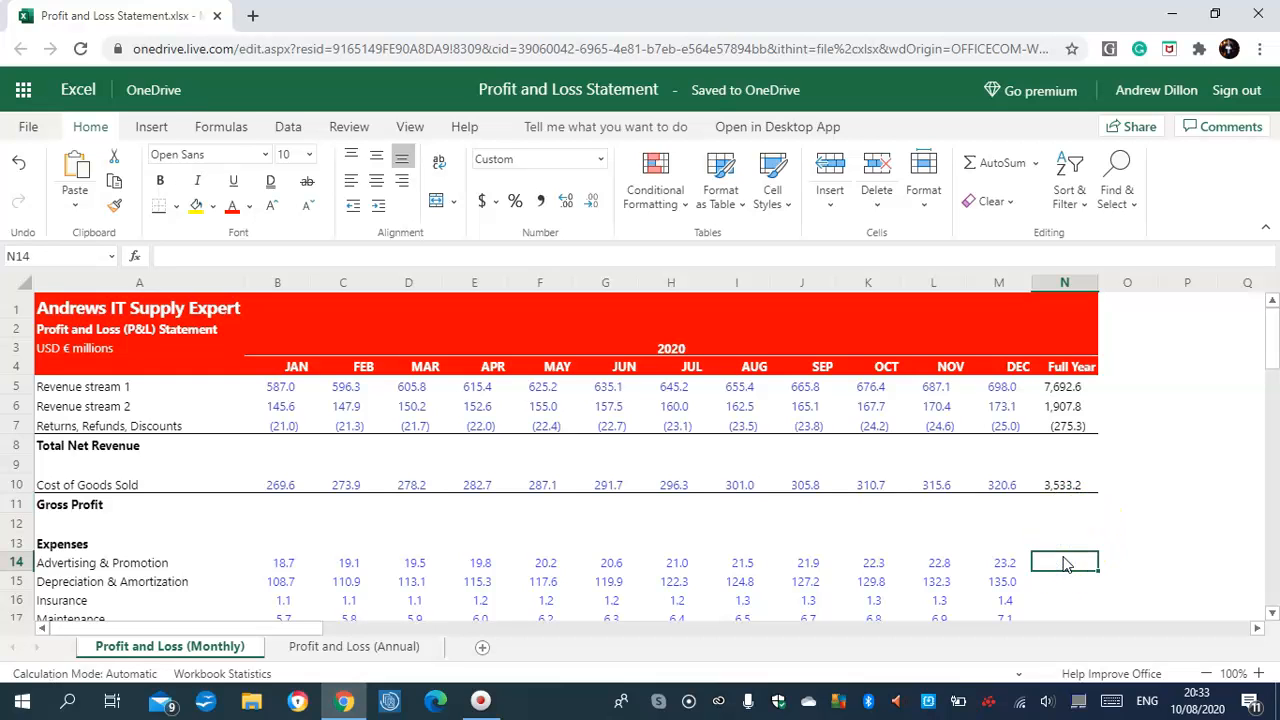
pyautogui.write('=SUM')
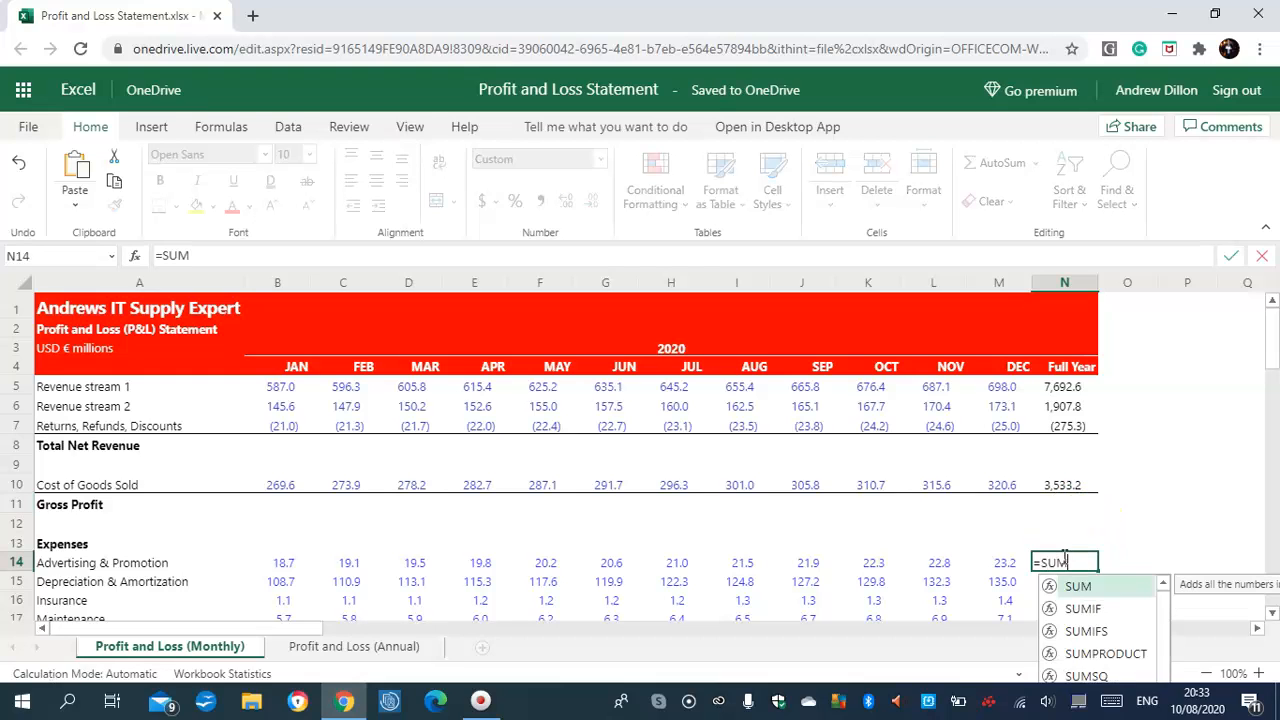
pyautogui.write('(B14')
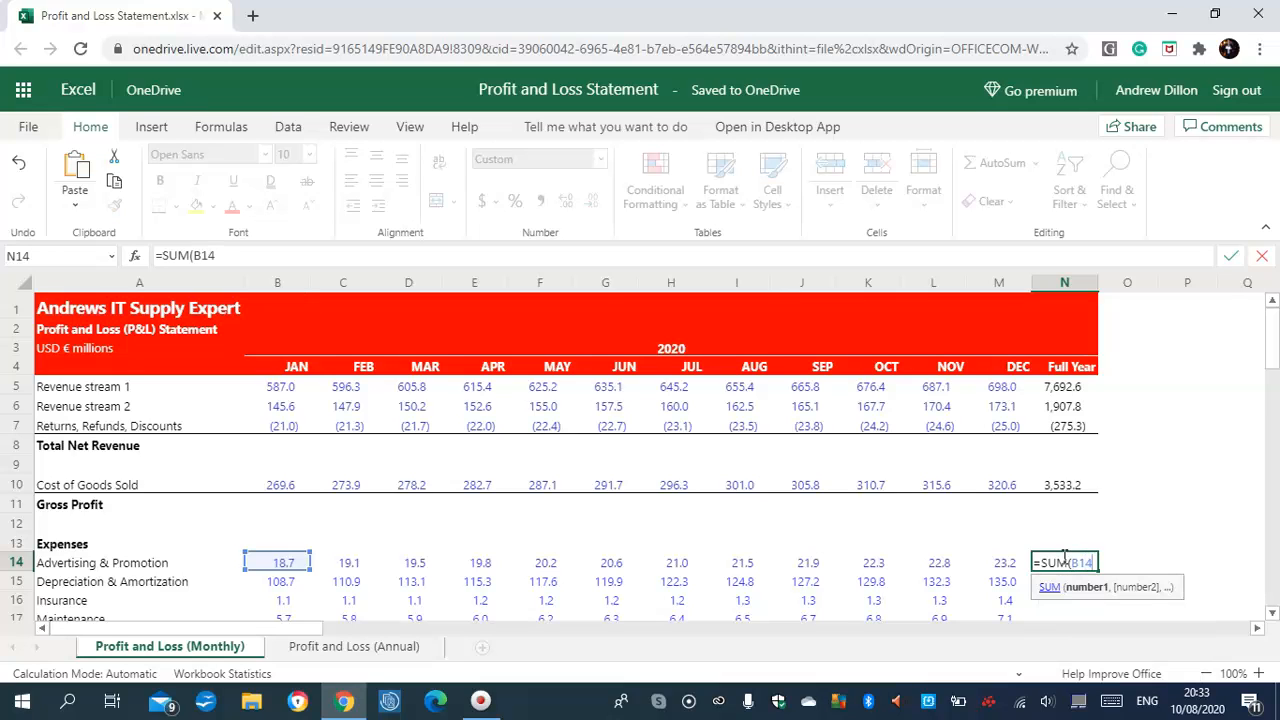
pyautogui.write(':M14)')
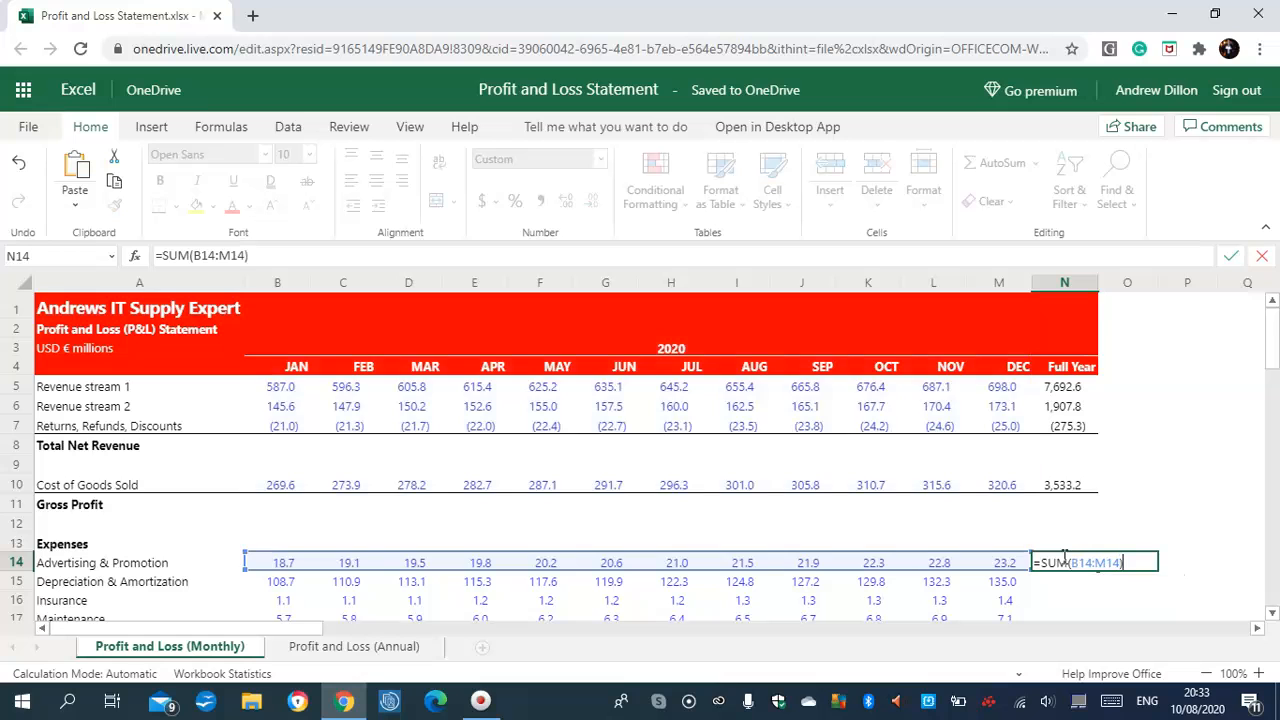
pyautogui.press('Return')
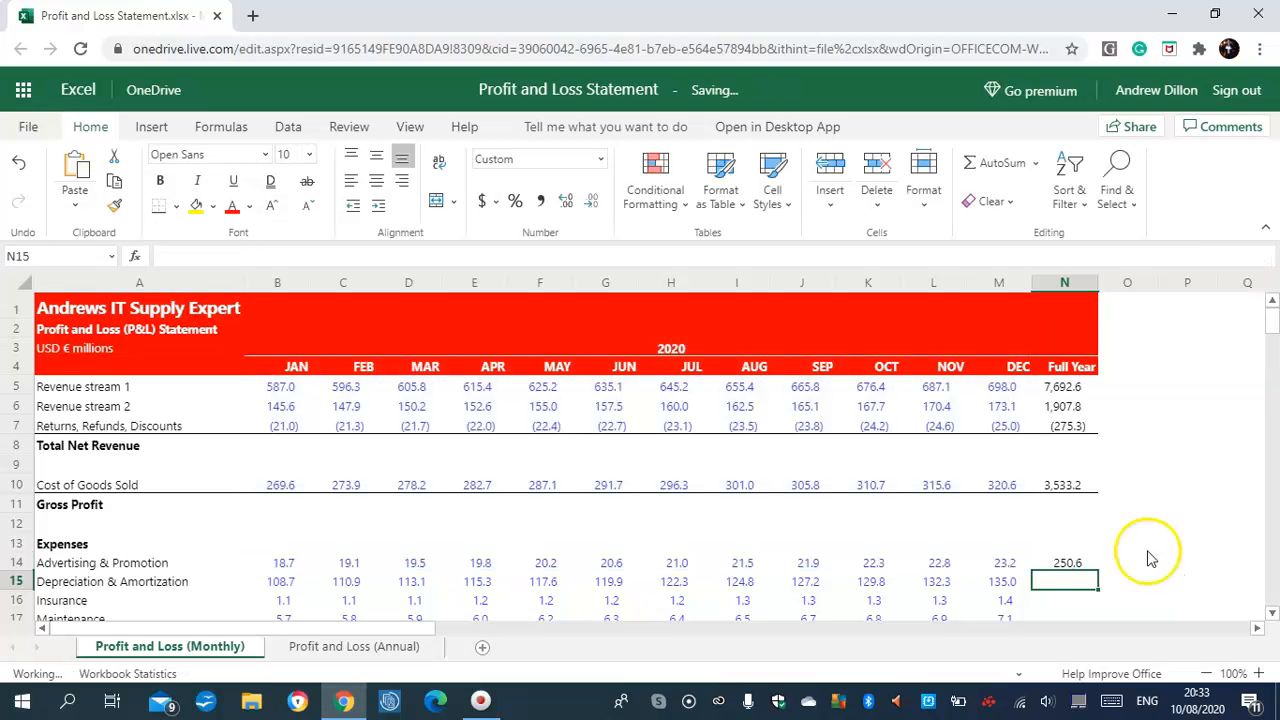
# Fill the Advertising & Promotion full-year formula from N14 down through Other Expense 2 in N25.
pyautogui.click(1274, 608)
pyautogui.scroll(-4, 1274, 608)
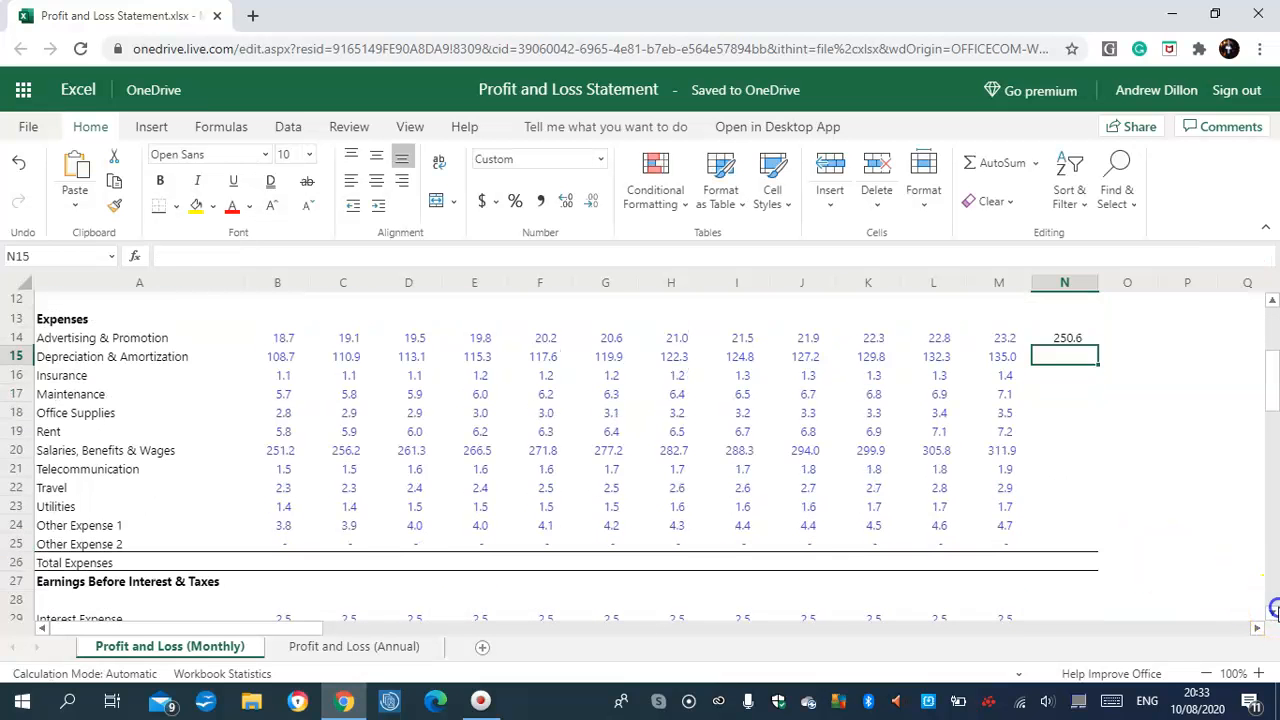
pyautogui.scroll(1, 1130, 352)
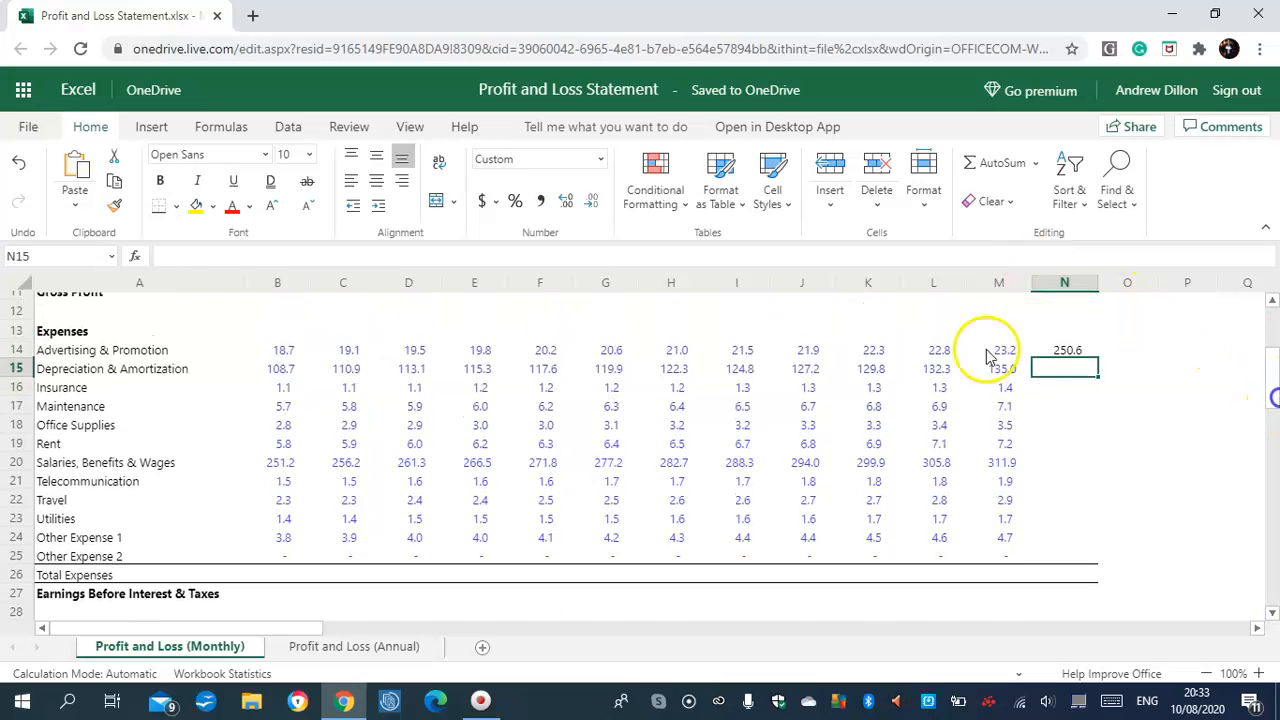
pyautogui.click(1070, 351)
pyautogui.moveTo(1086, 356); pyautogui.dragTo(1090, 557)
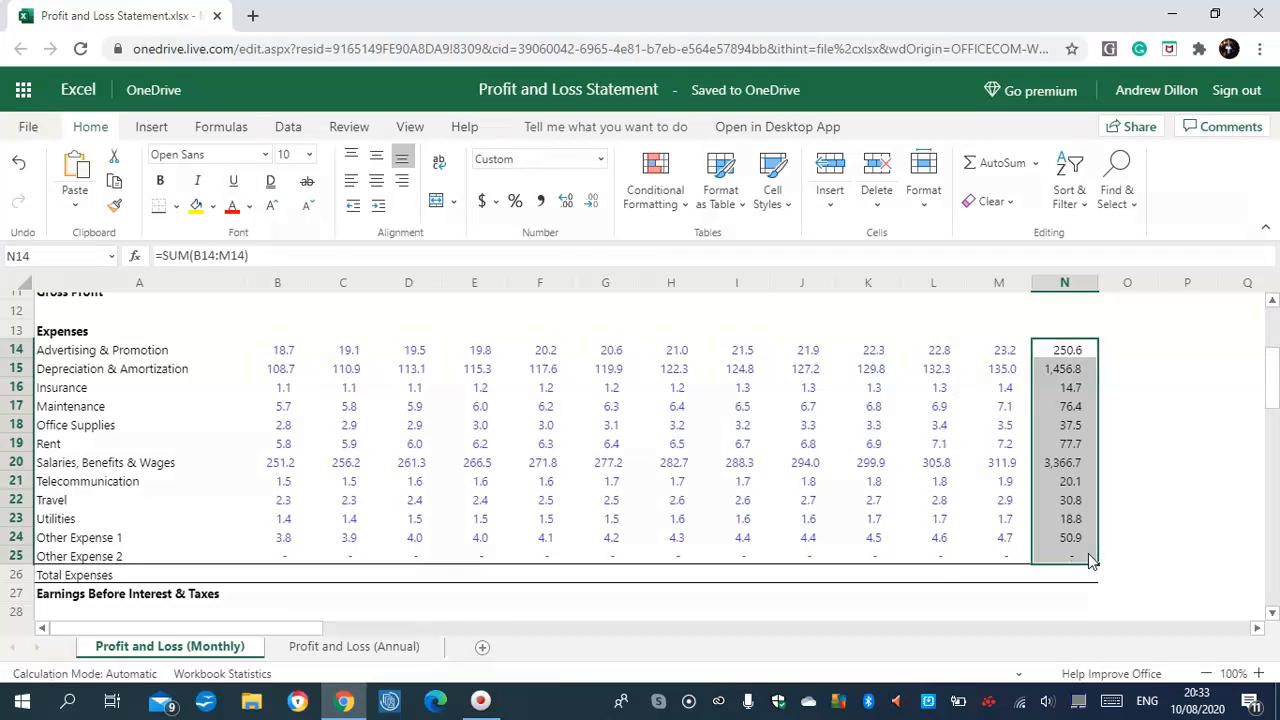
pyautogui.click(1088, 556)
# Enter =SUM(B29:M29) in N29 as the full-year total for Interest Expense.
pyautogui.scroll(-3, 1272, 378)
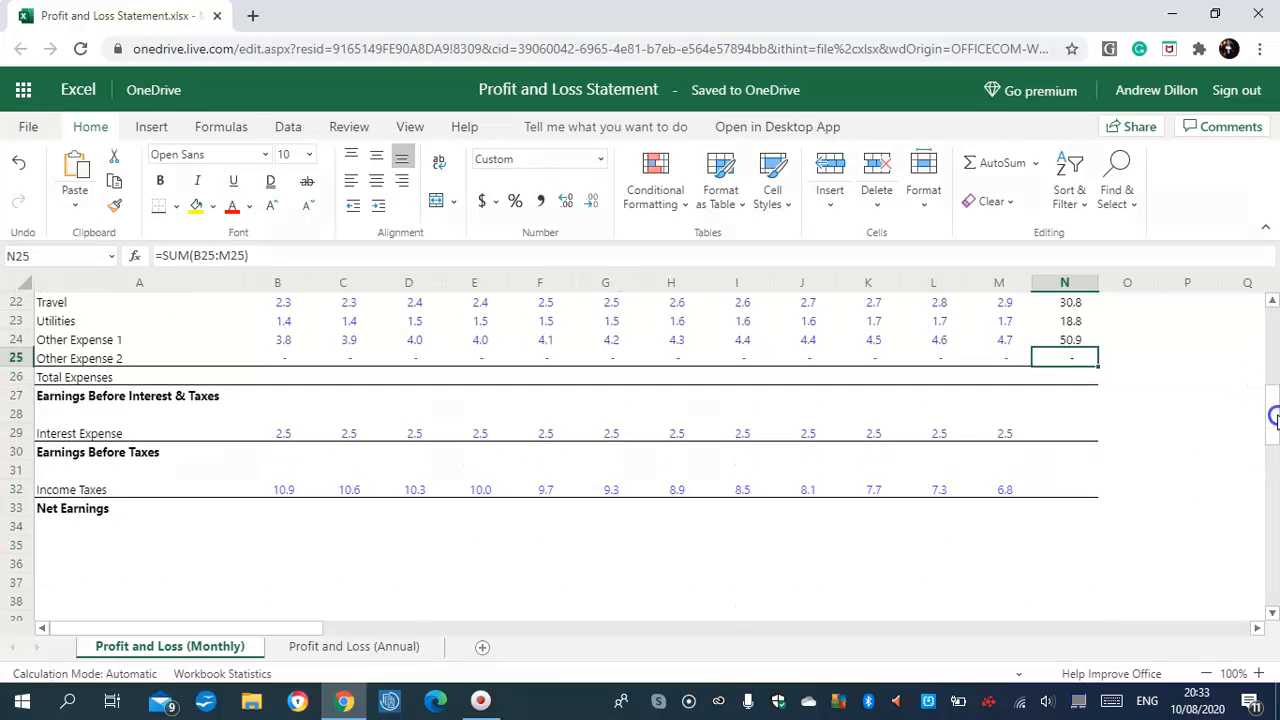
pyautogui.click(1064, 418)
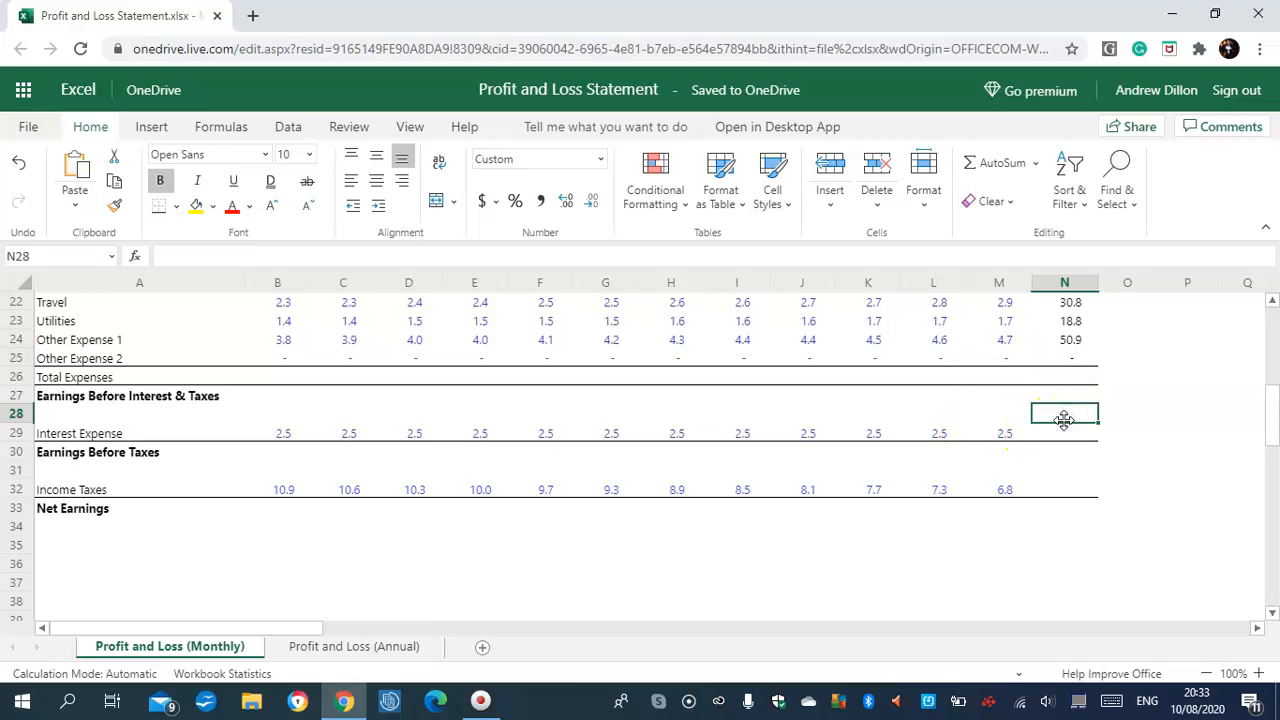
pyautogui.click(1072, 434)
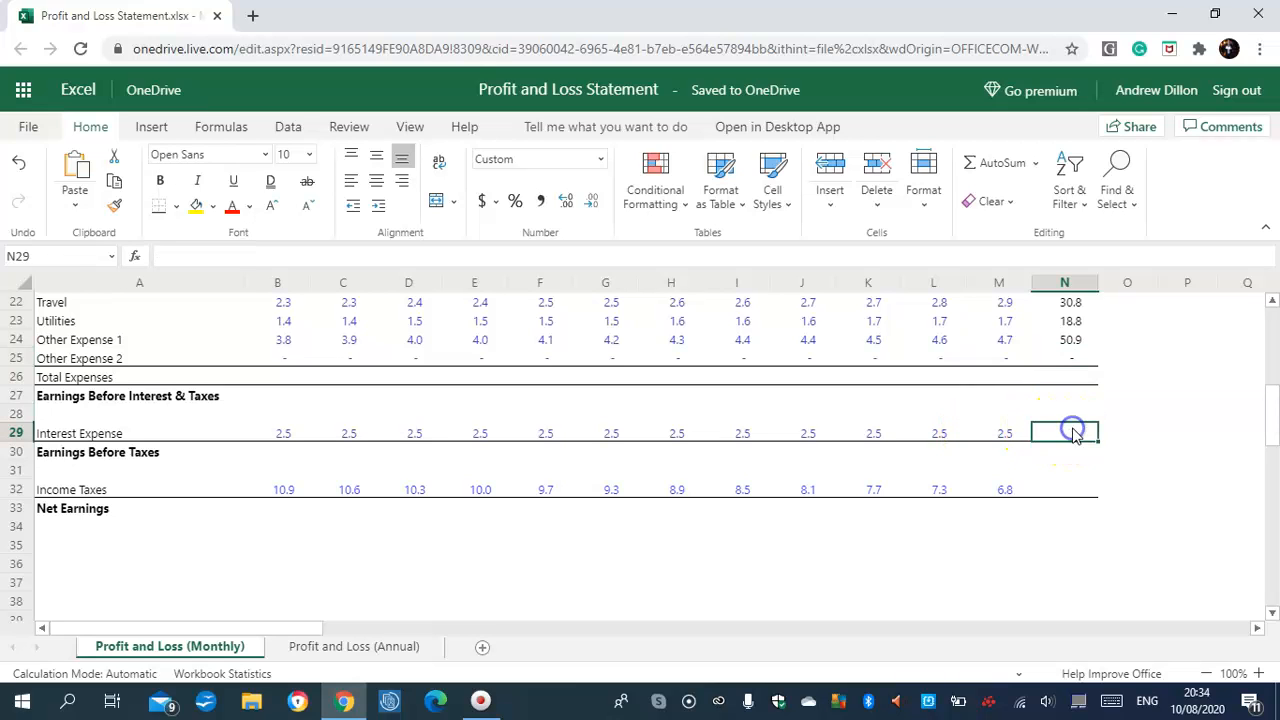
pyautogui.write('=S')
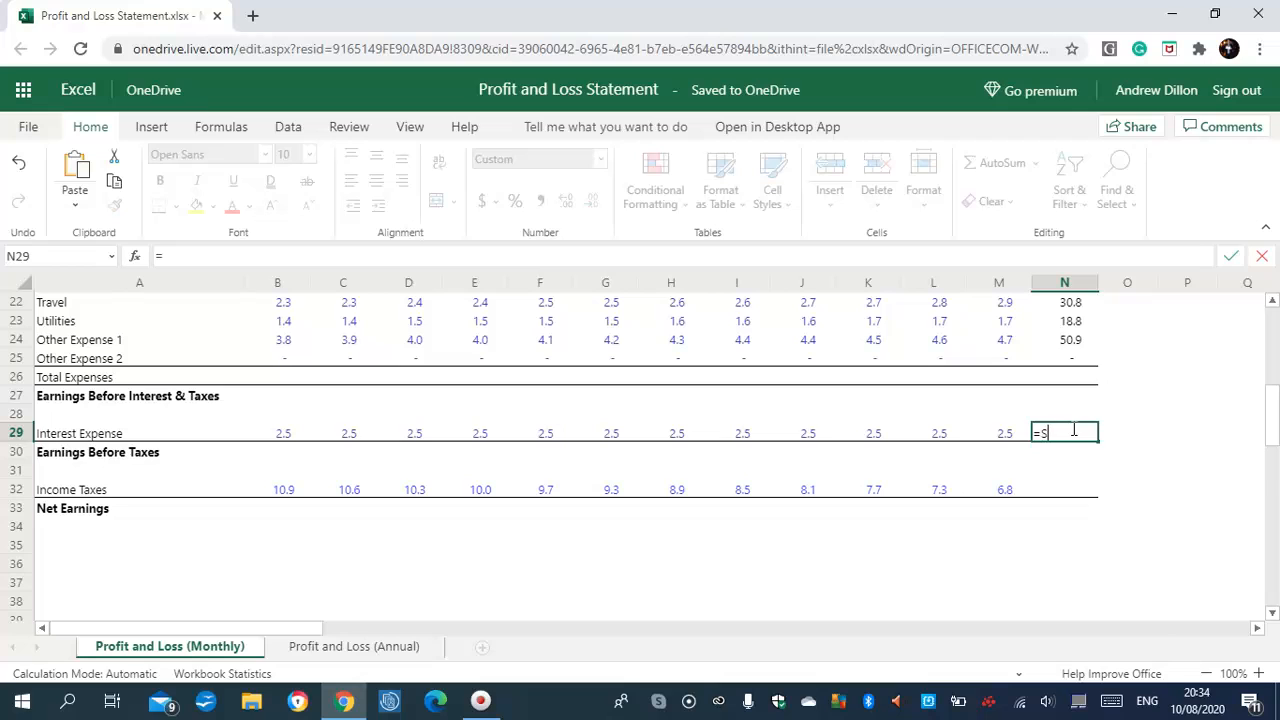
pyautogui.write('UM(')
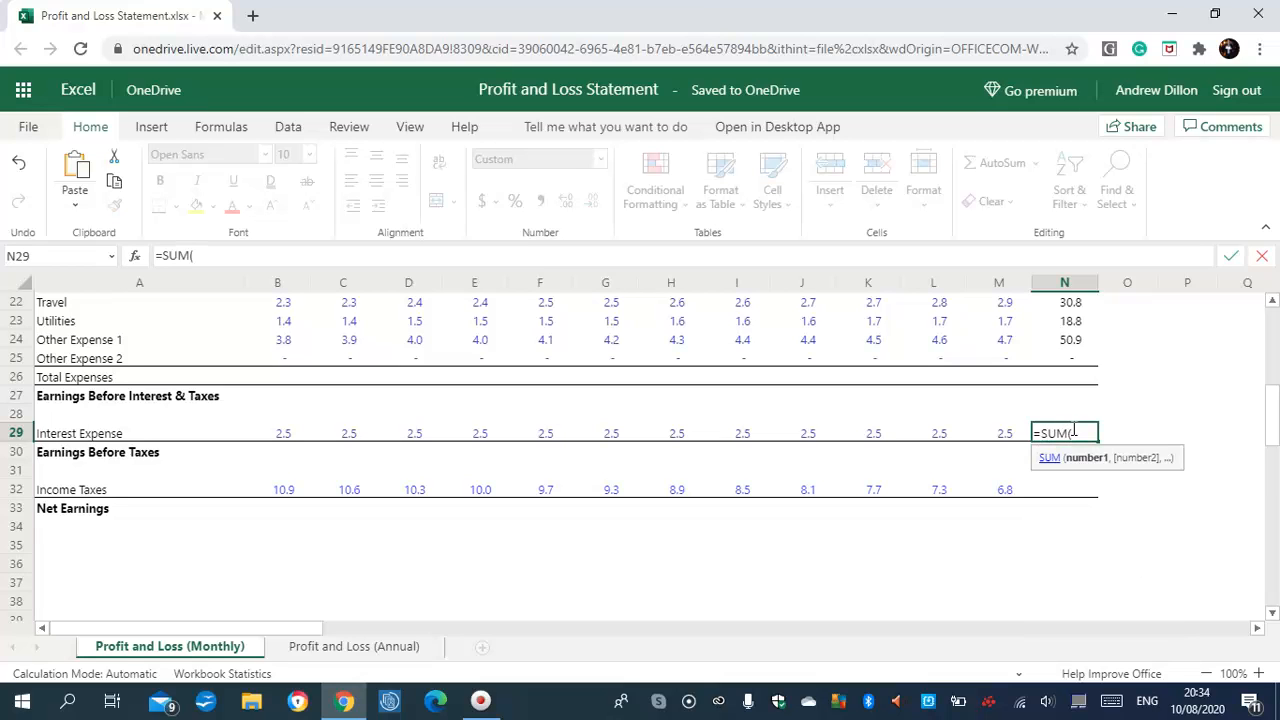
pyautogui.write('B29:M29')
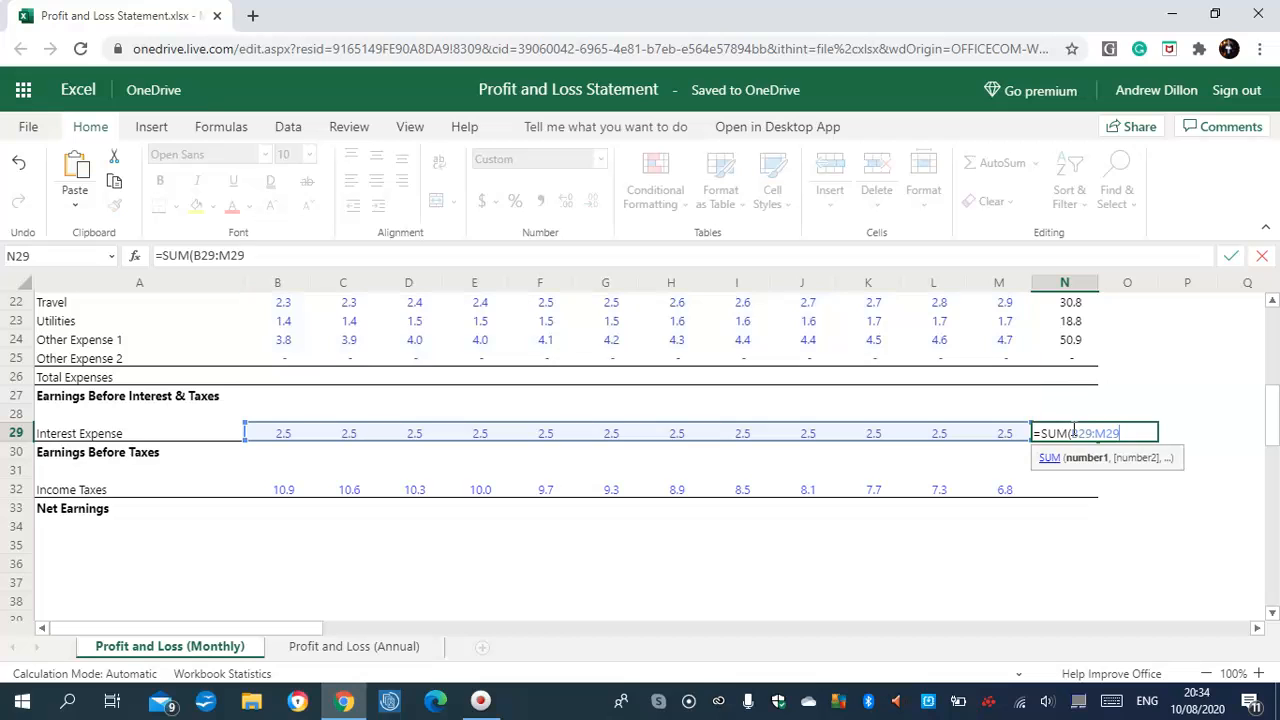
pyautogui.write(')')
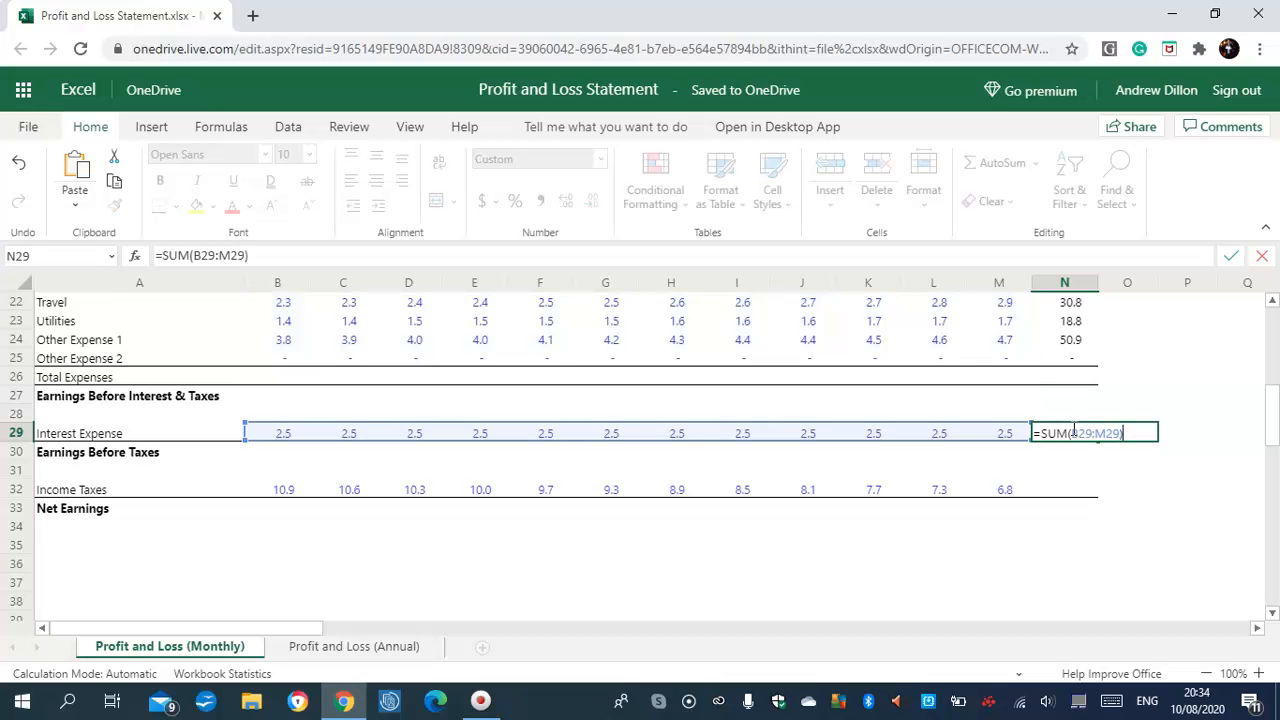
pyautogui.press('Return')
# Enter =SUM(B5:B7) in B8 as January's Total Net Revenue and fill it across to the Full Year column in N8.
pyautogui.scroll(2, 1068, 460)
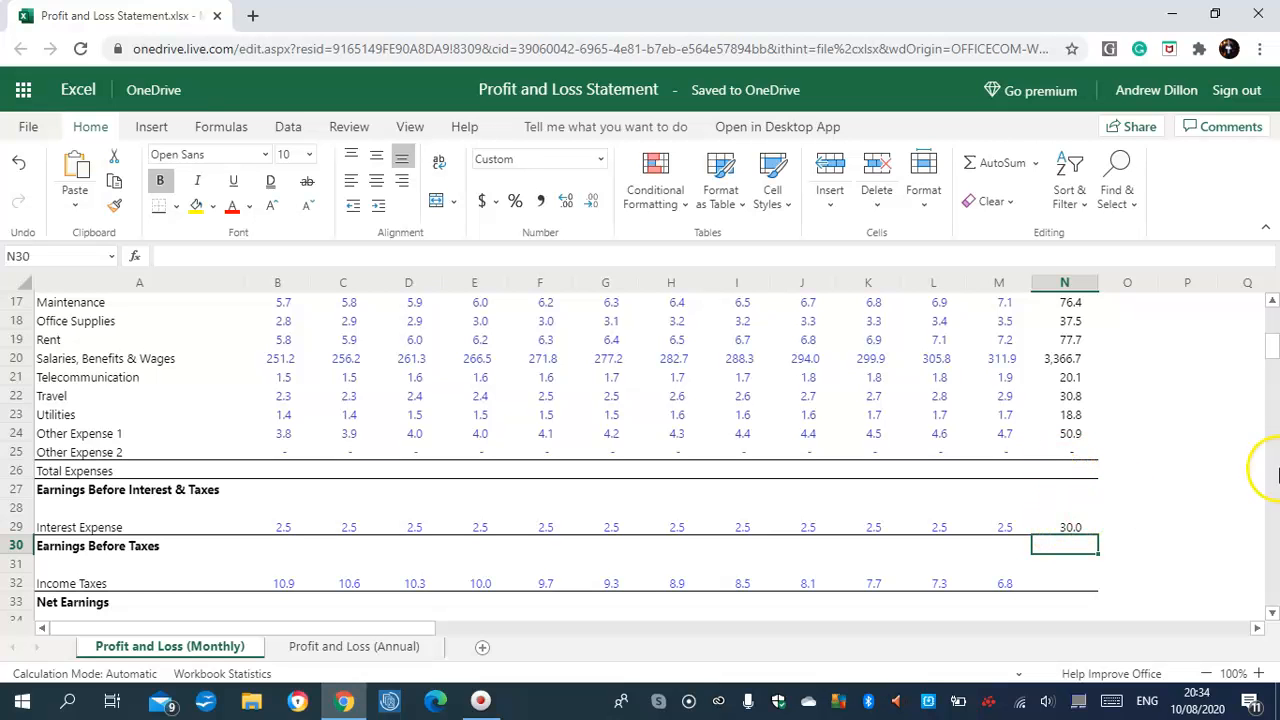
pyautogui.moveTo(1272, 348); pyautogui.dragTo(1272, 314)
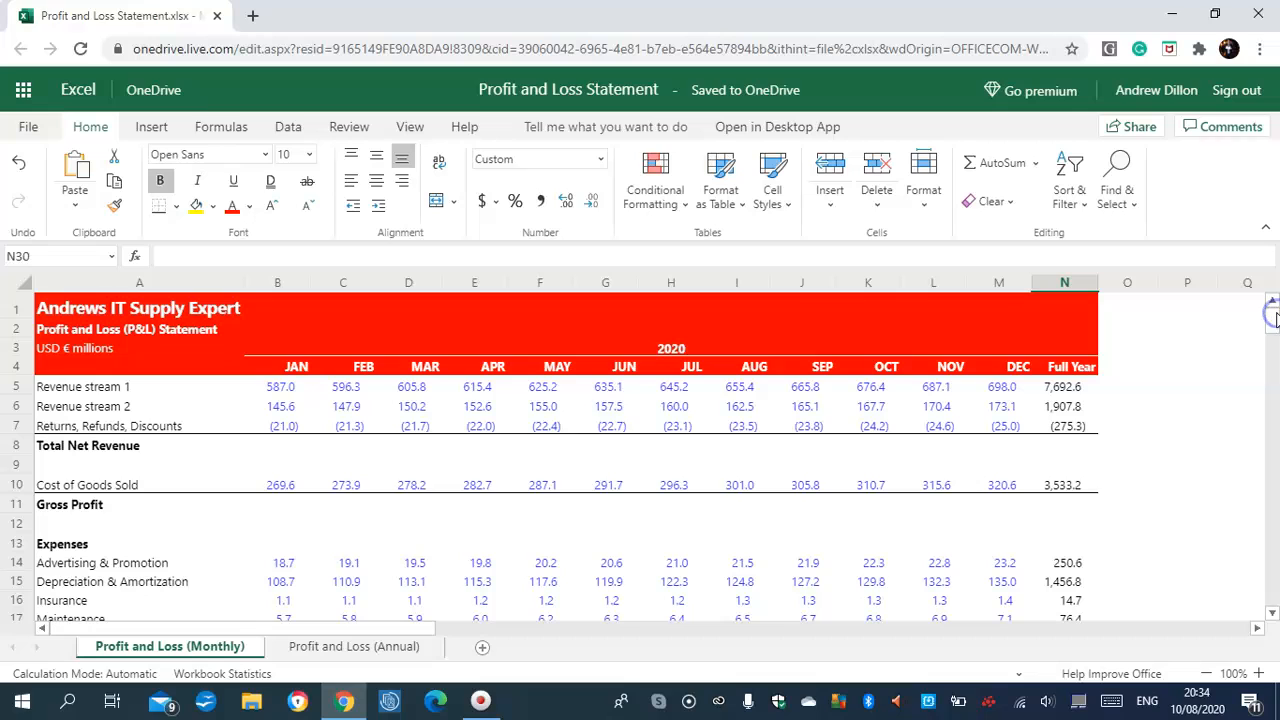
pyautogui.click(287, 444)
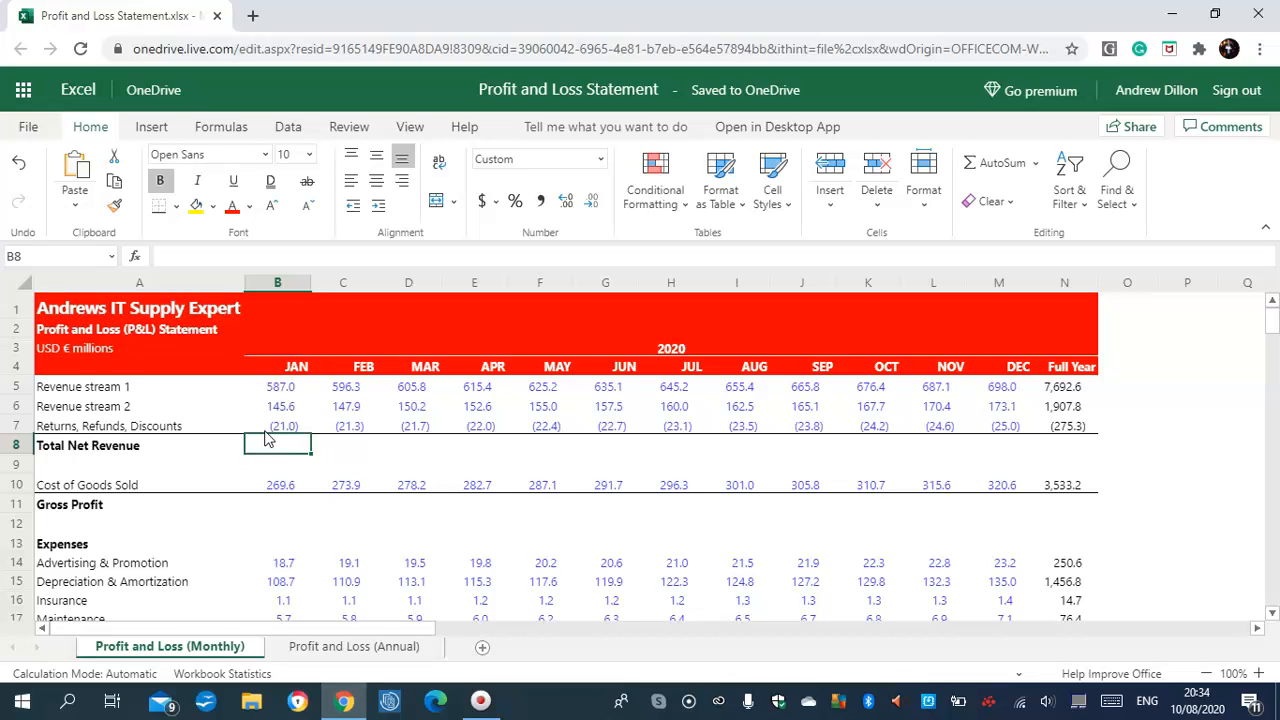
pyautogui.write('=SUM')
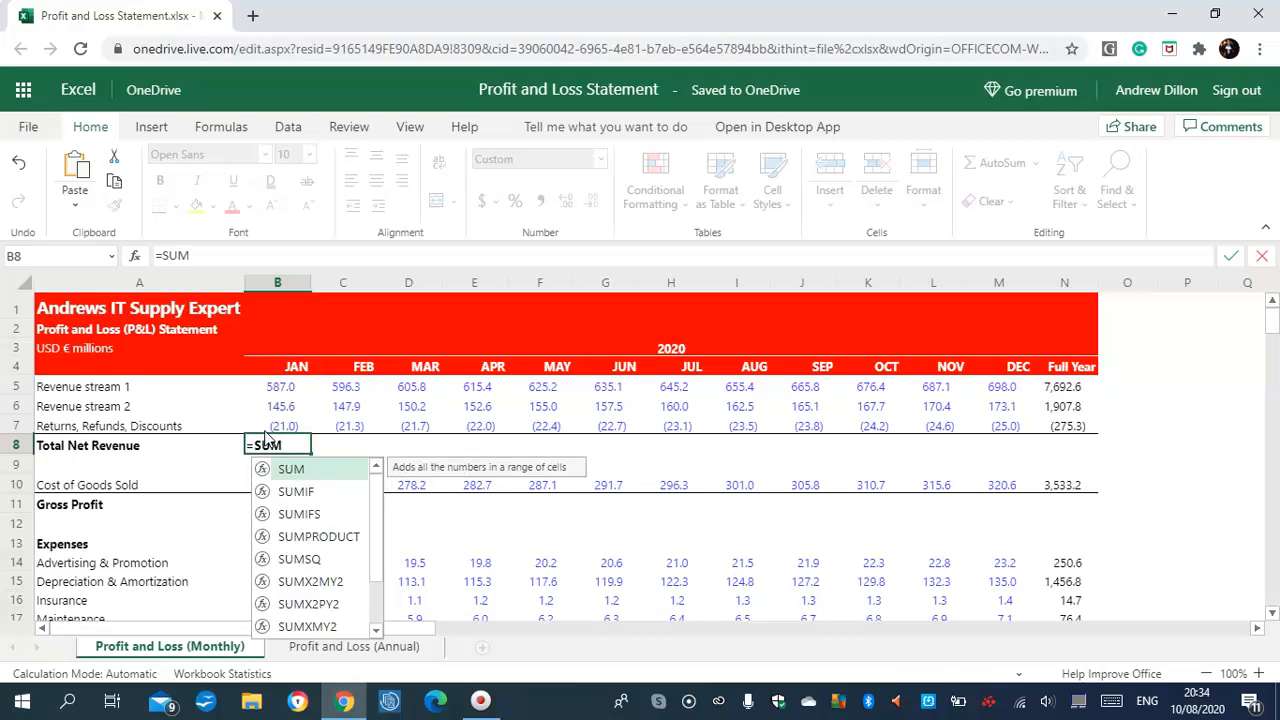
pyautogui.write('(')
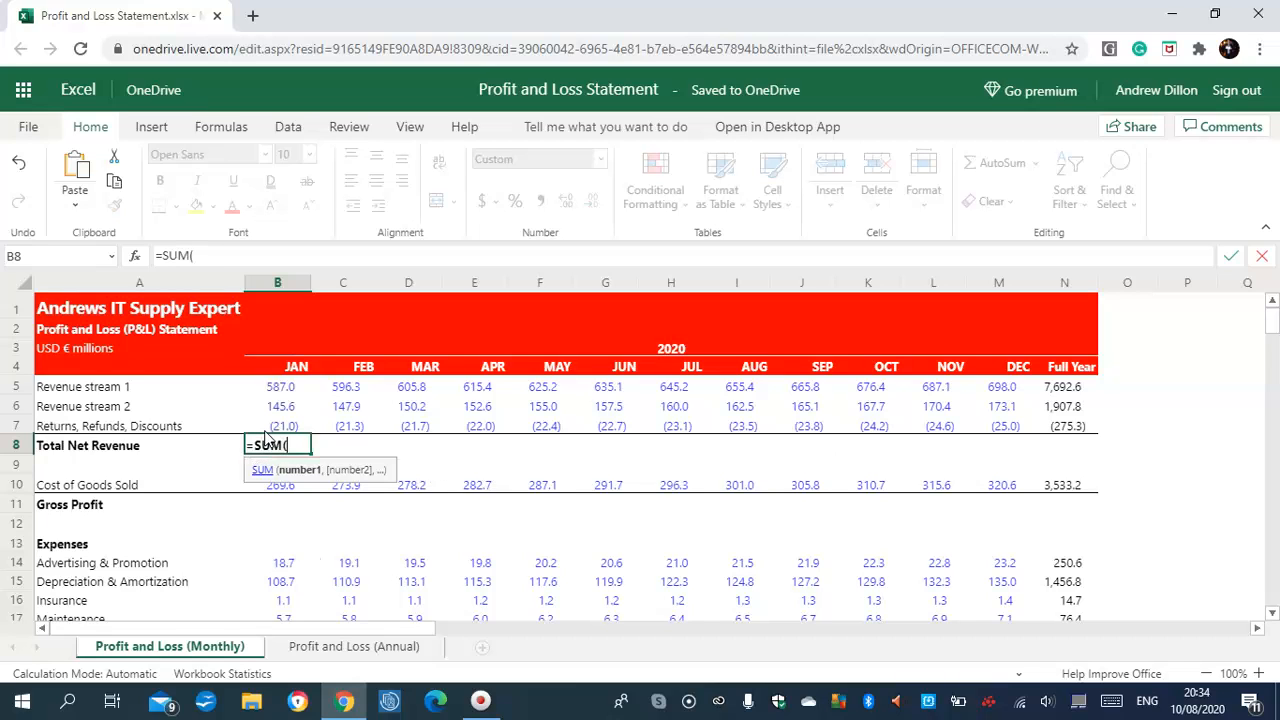
pyautogui.write('B5:B7)')
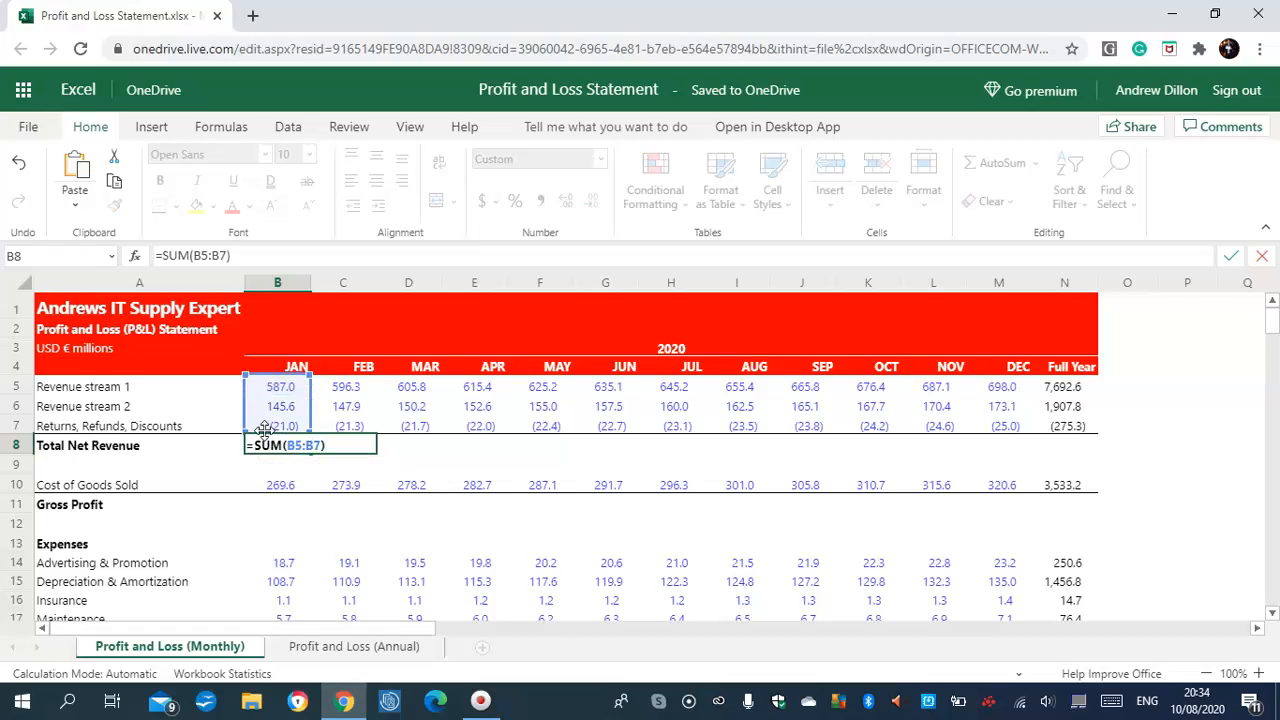
pyautogui.press('Return')
pyautogui.moveTo(280, 450); pyautogui.dragTo(1047, 457)
pyautogui.hotkey('ctrl', 'r')
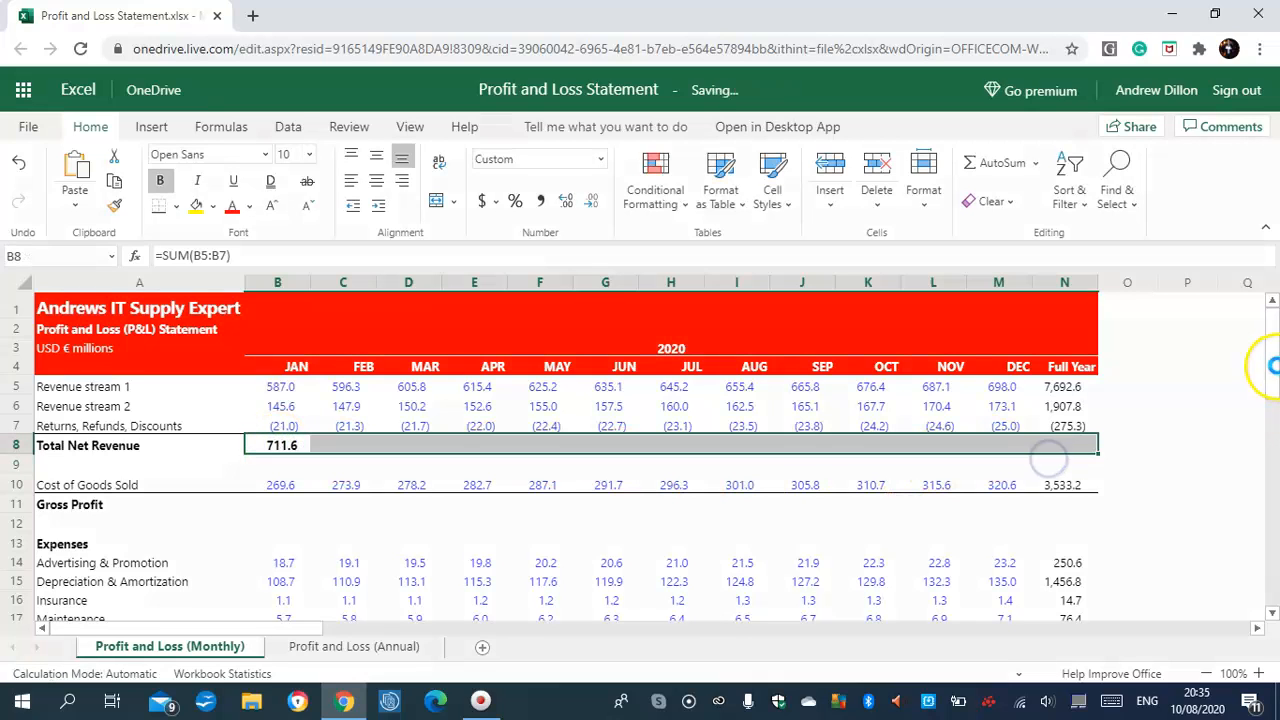
# Enter =SUM(B32:M32) in N32 as the full-year total for Income Taxes.
pyautogui.moveTo(1272, 330); pyautogui.dragTo(1275, 424)
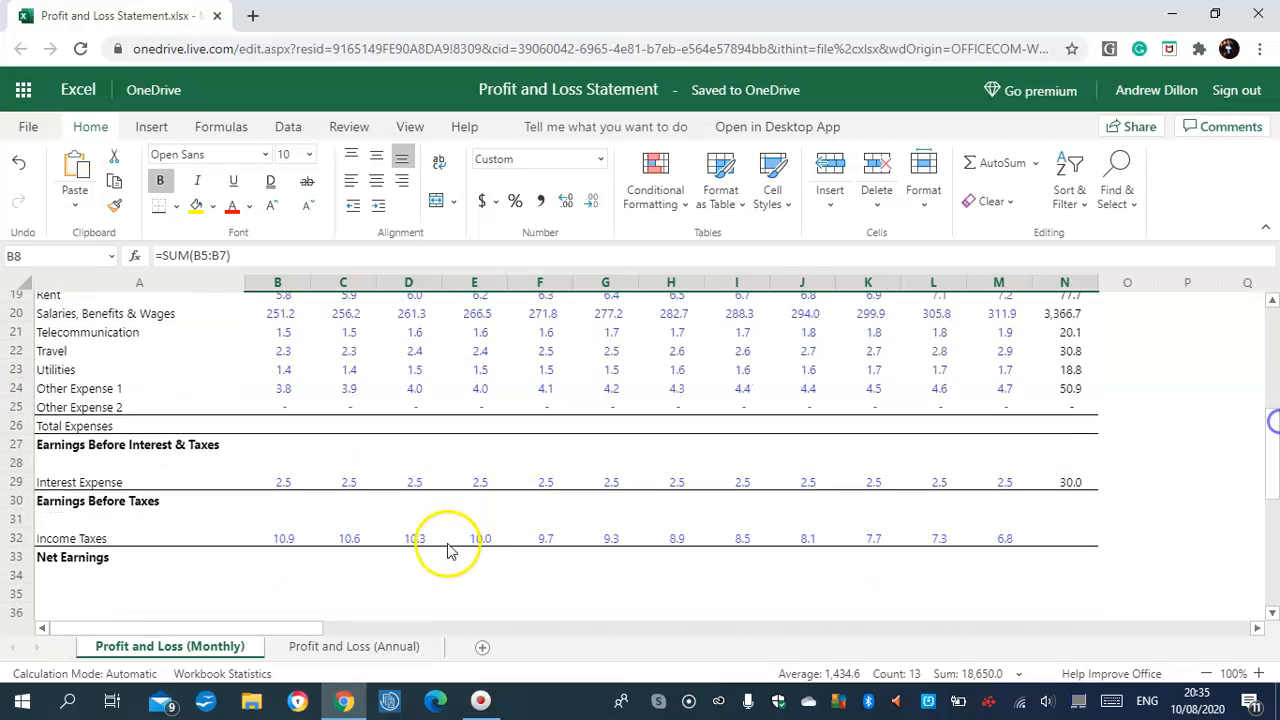
pyautogui.click(1080, 540)
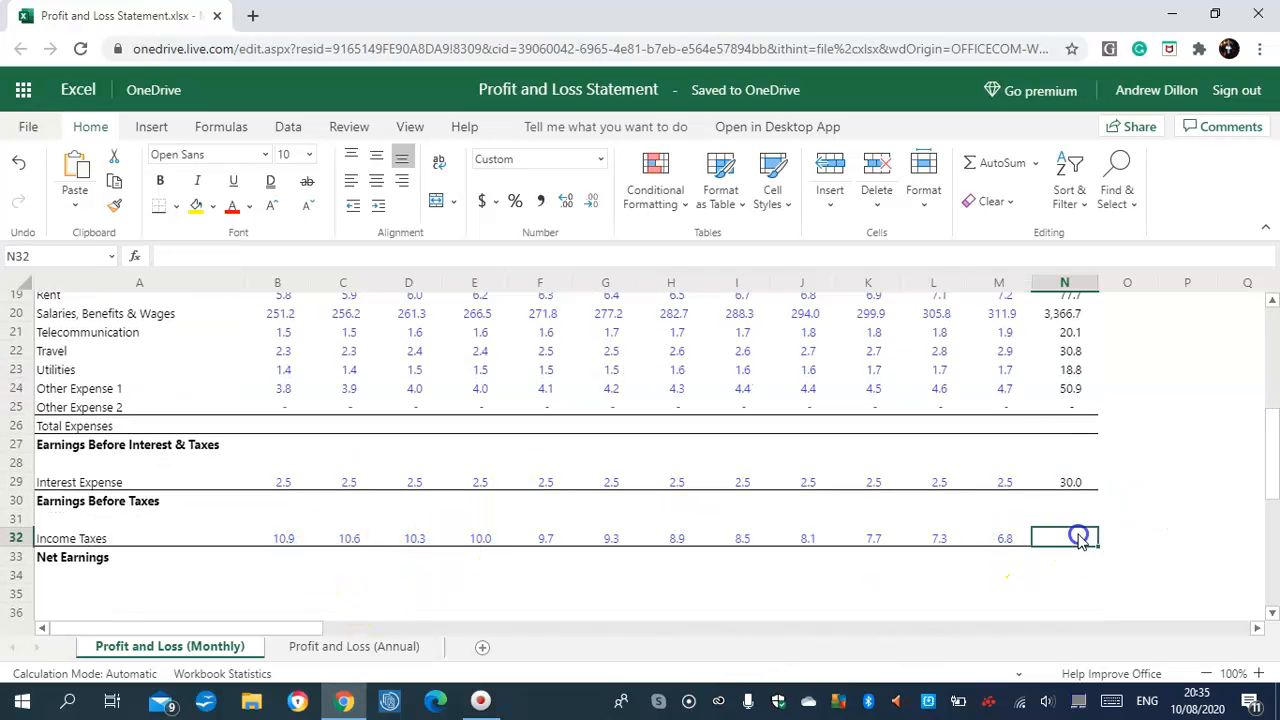
pyautogui.write('=S')
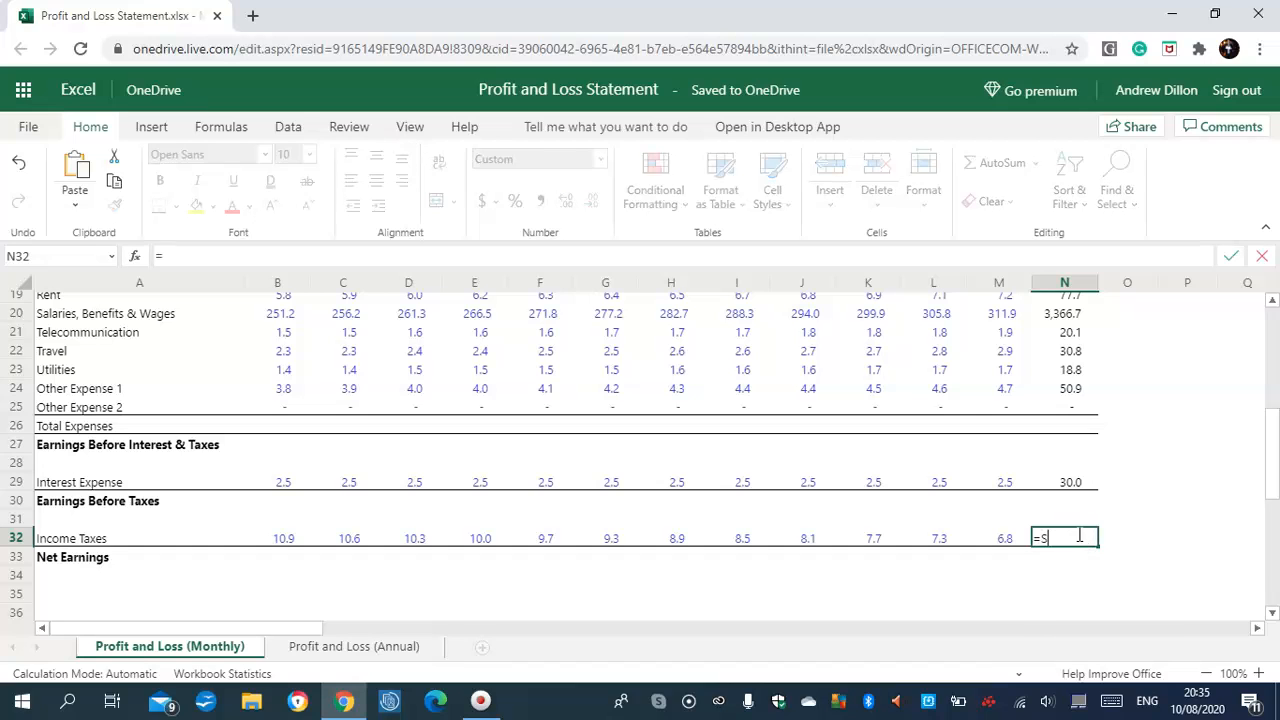
pyautogui.write('UM(B')
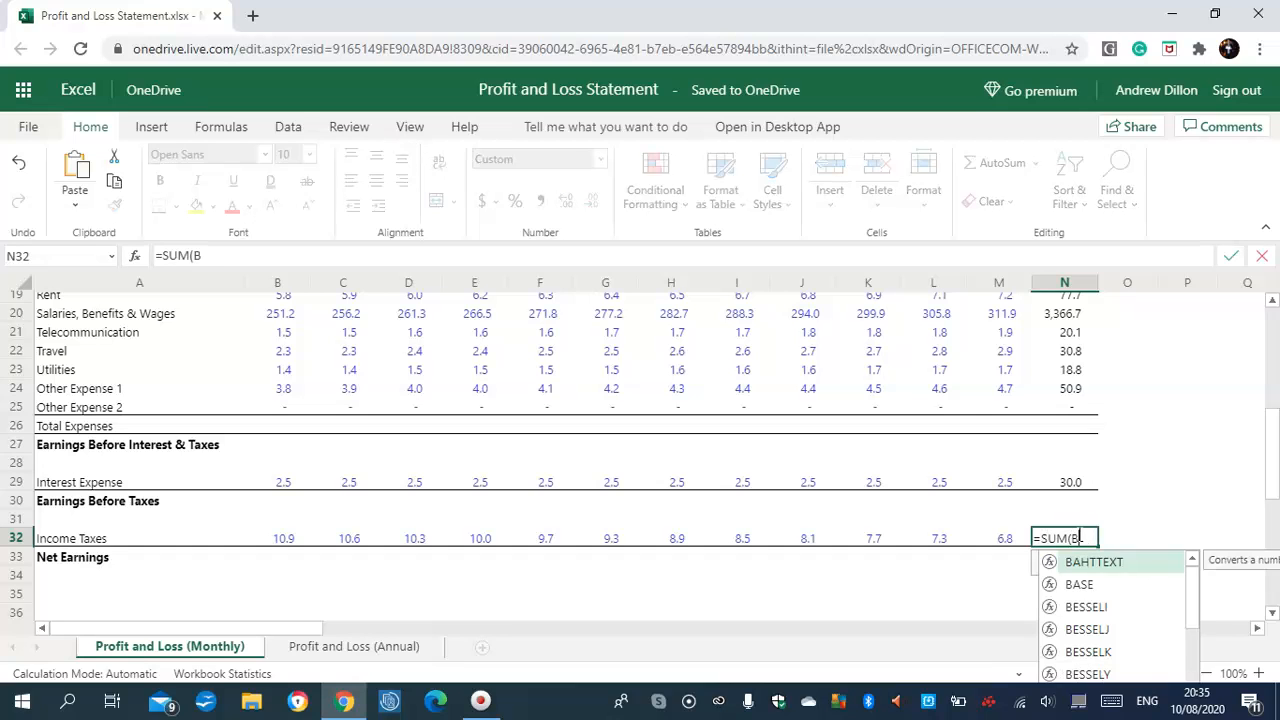
pyautogui.write('32:M32)')
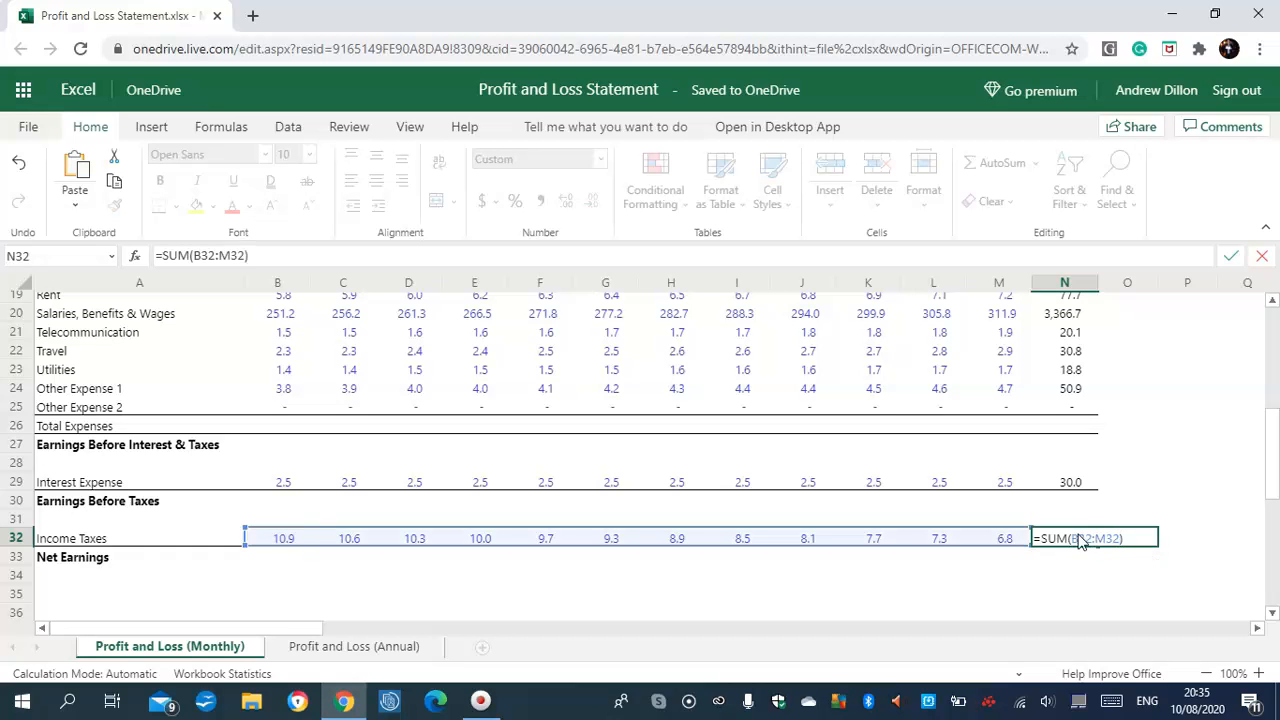
pyautogui.press('Return')
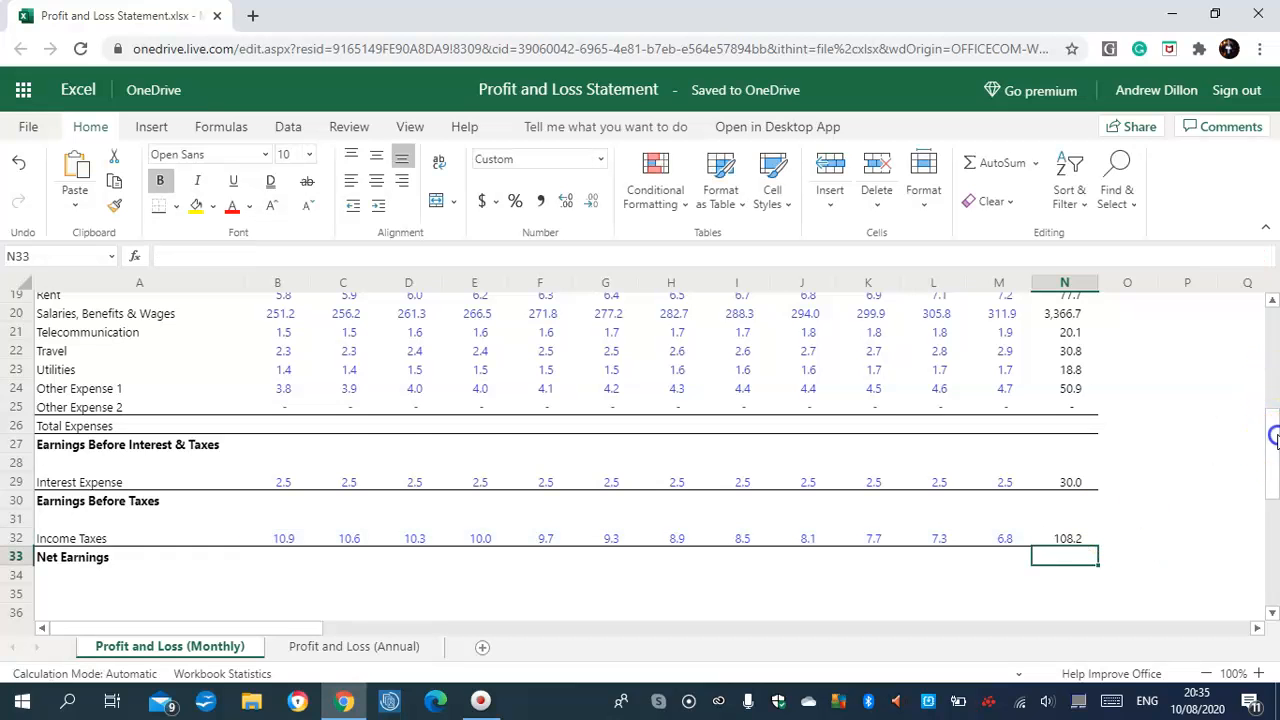
# Enter =B8-B10 in B11 as January's Gross Profit and fill it across to the Full Year column in N11.
pyautogui.click(1273, 318)
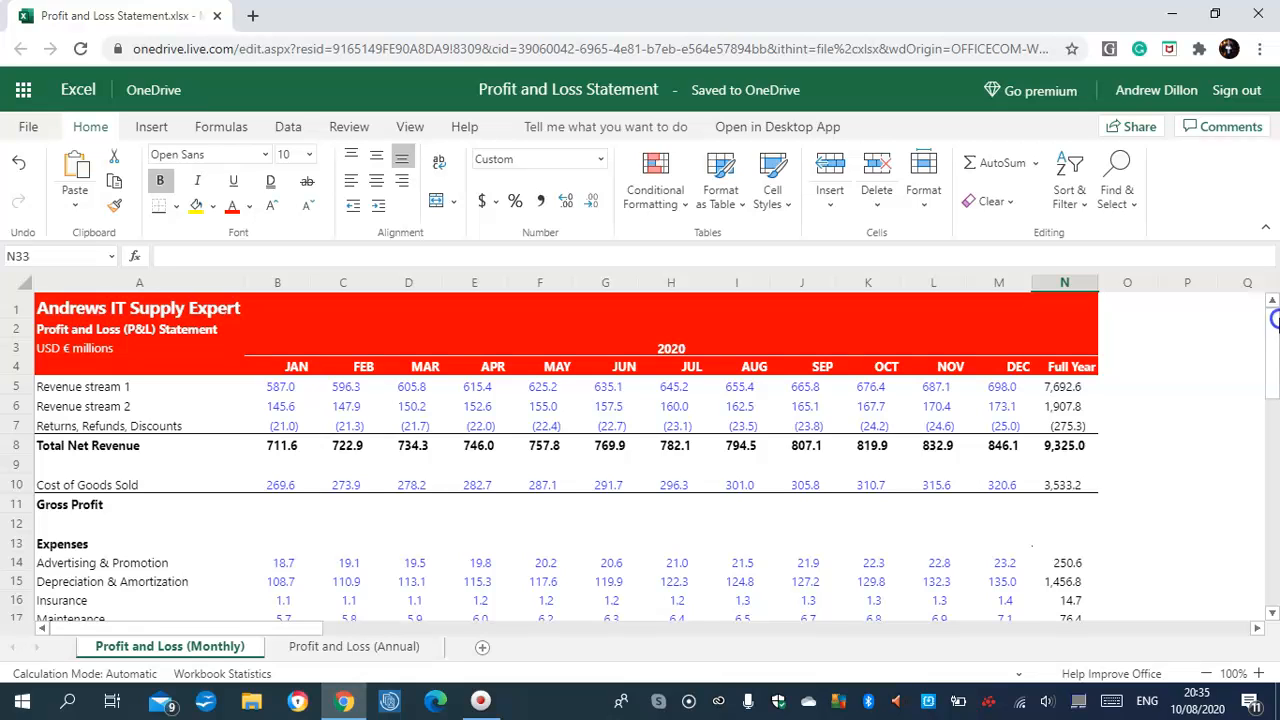
pyautogui.click(283, 505)
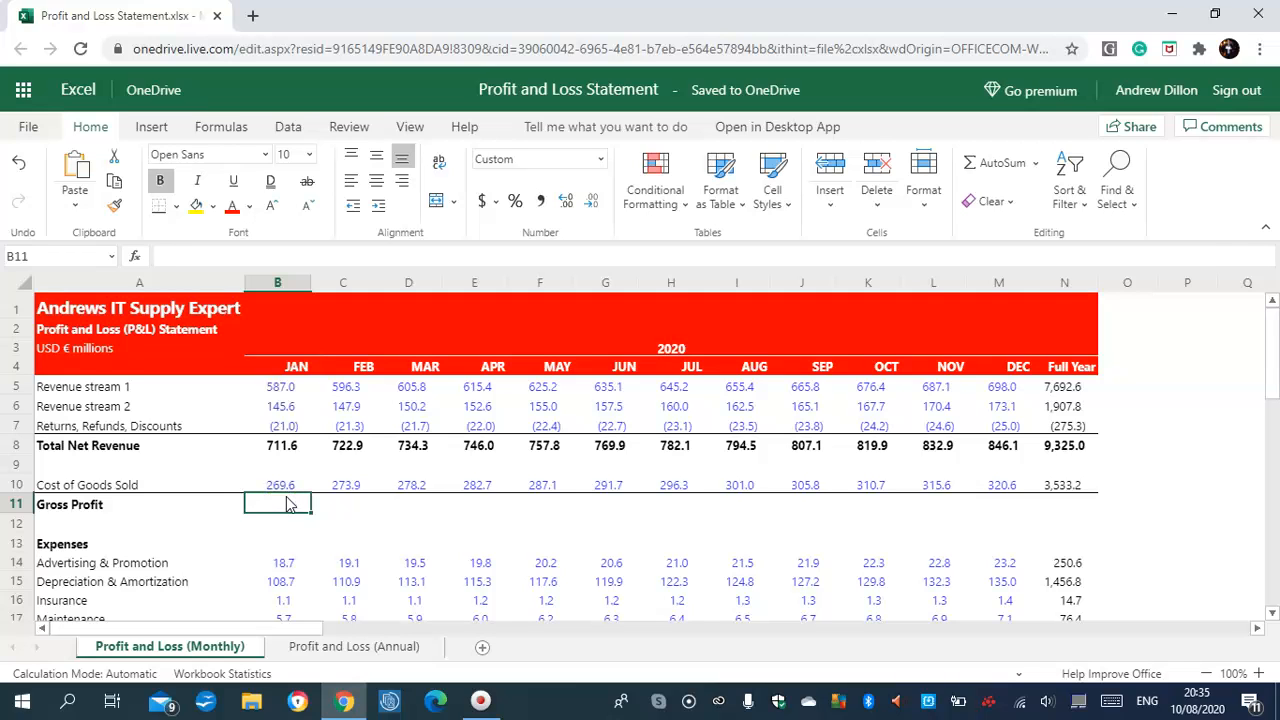
pyautogui.write('=B8')
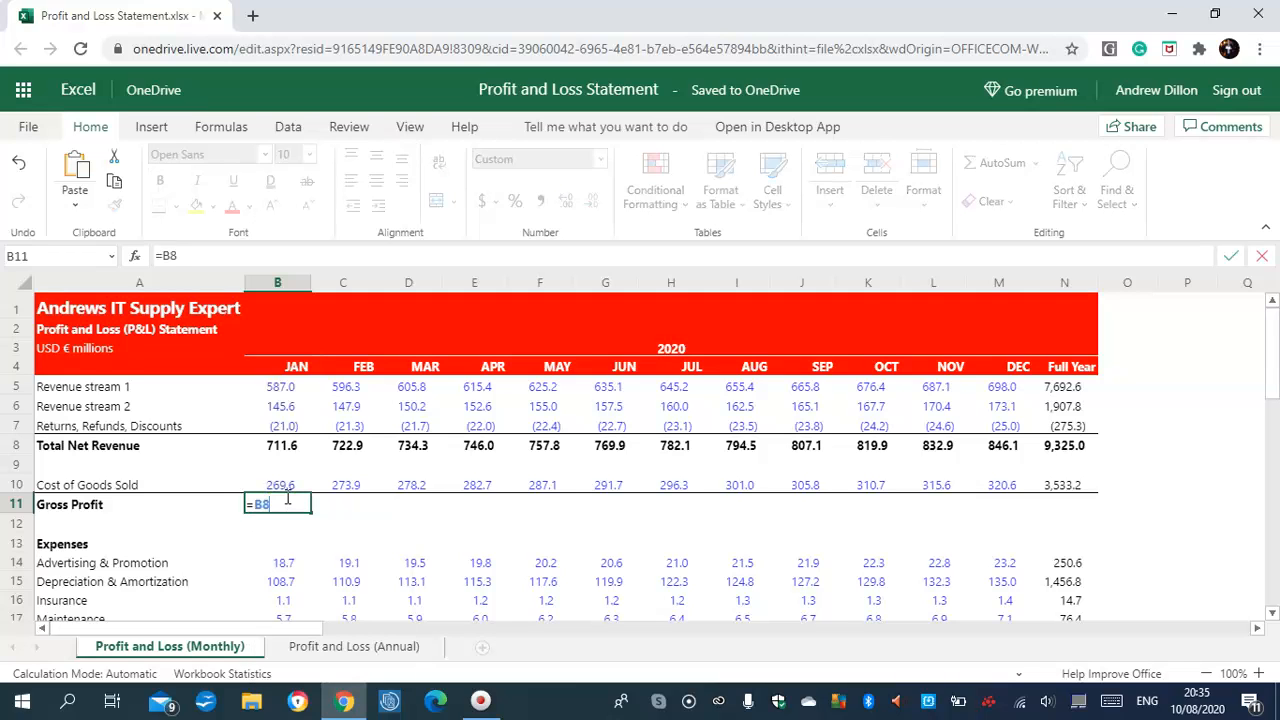
pyautogui.write('-B10')
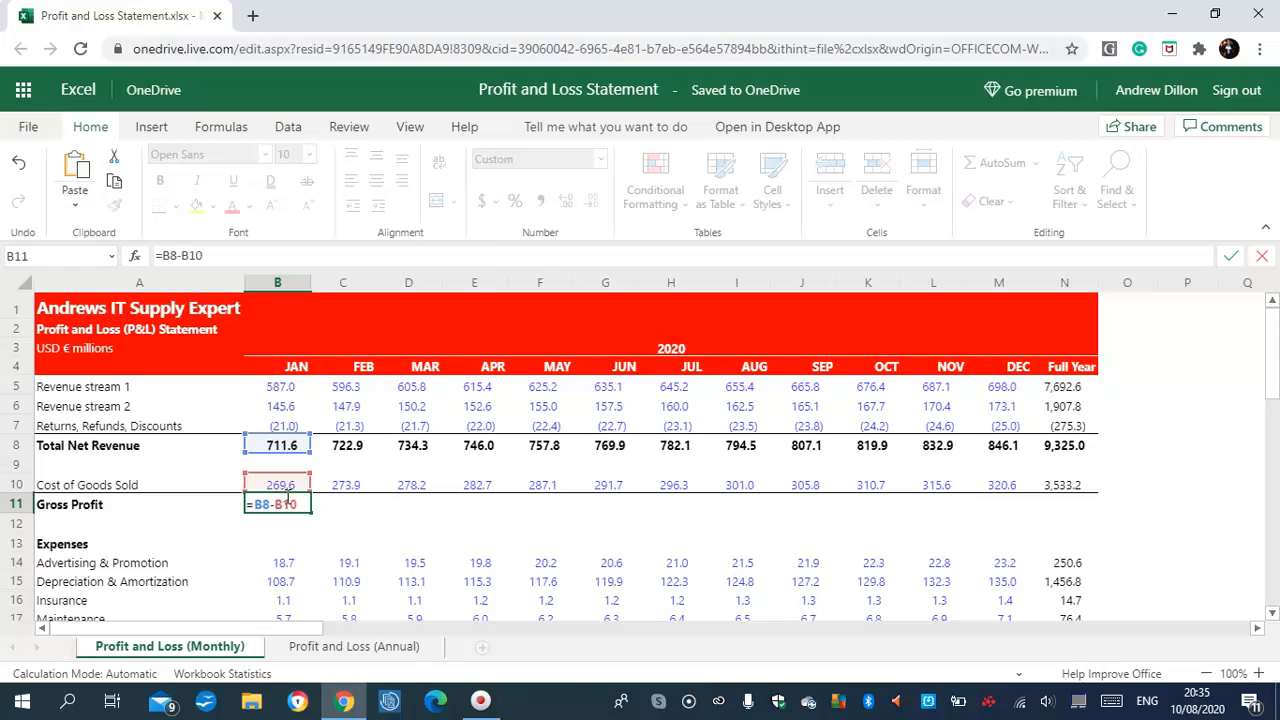
pyautogui.press('Return')
pyautogui.click(295, 506)
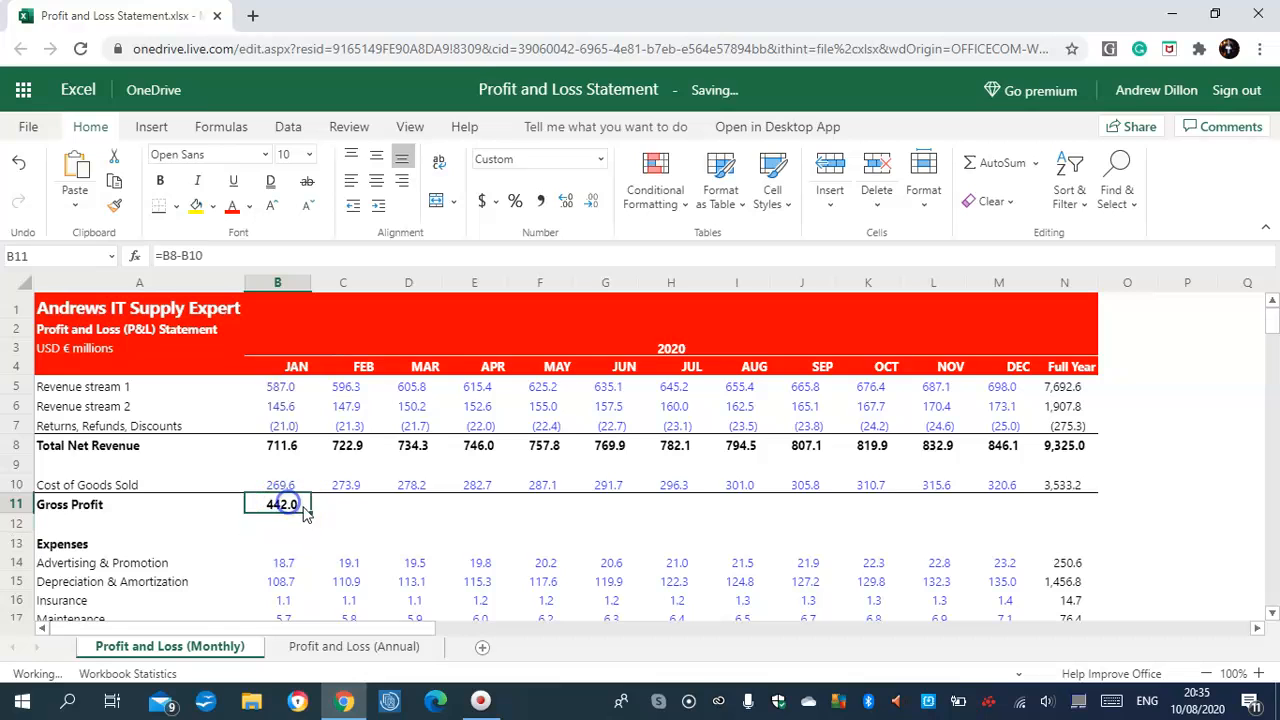
pyautogui.moveTo(310, 513); pyautogui.dragTo(1084, 511)
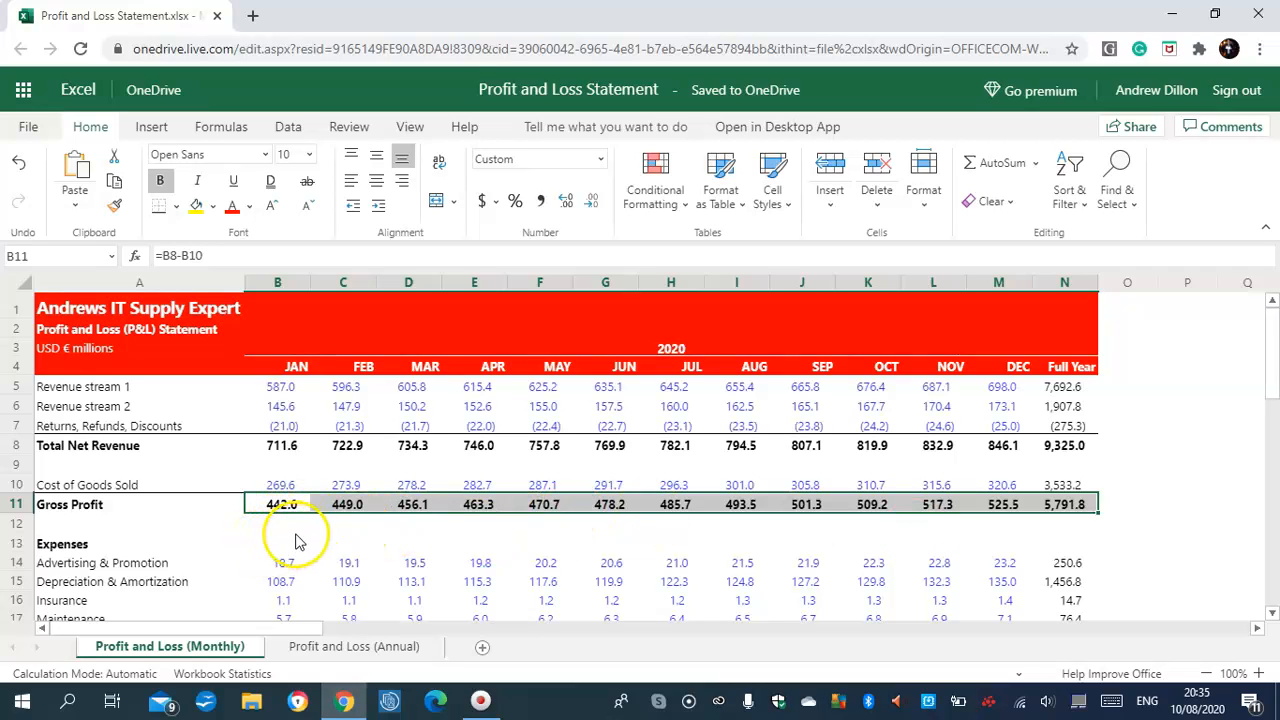
# Enter =SUM(B14:B25) in B26 as January's Total Expenses and fill it across to the Full Year column in N26.
pyautogui.moveTo(1275, 373); pyautogui.dragTo(1275, 427)
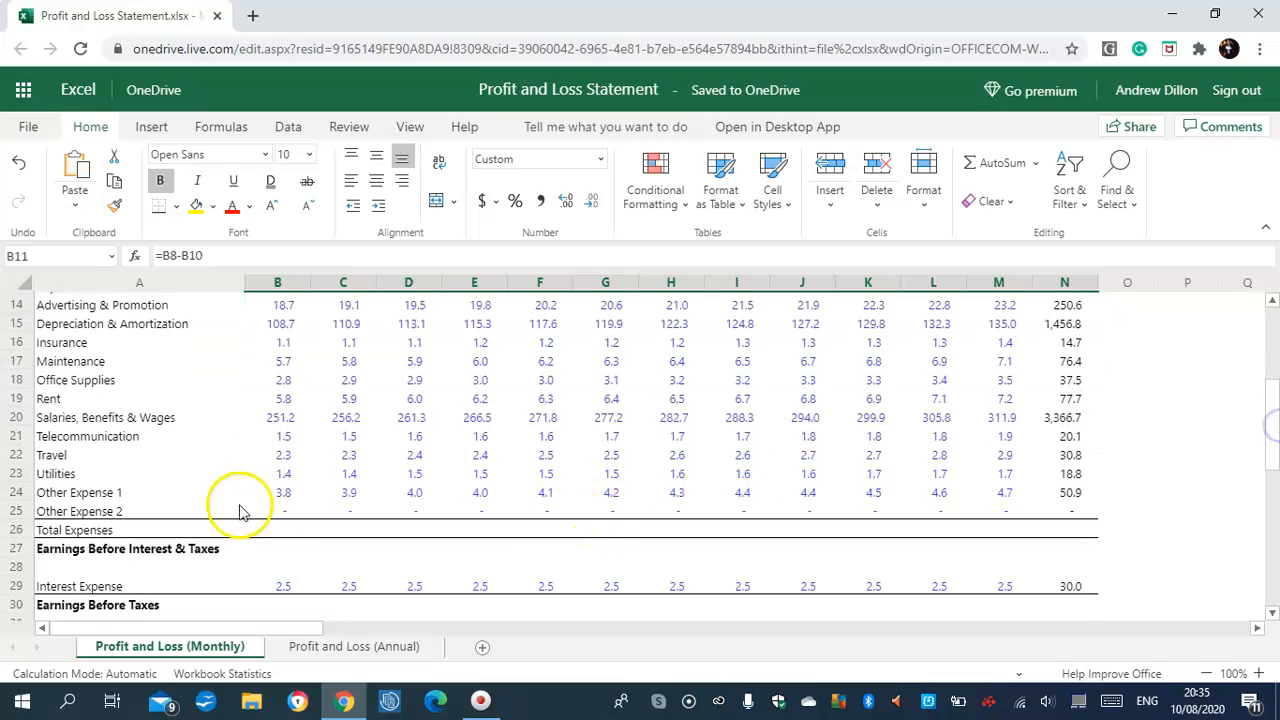
pyautogui.click(272, 530)
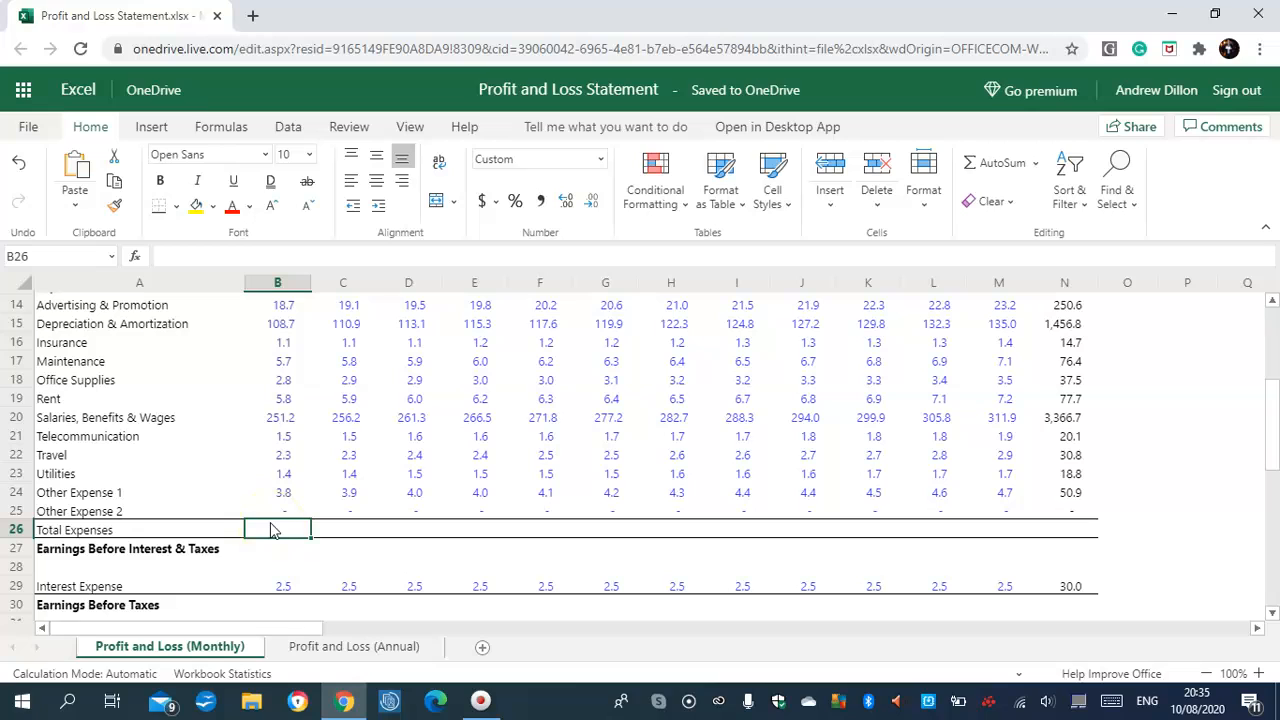
pyautogui.write('=SUM')
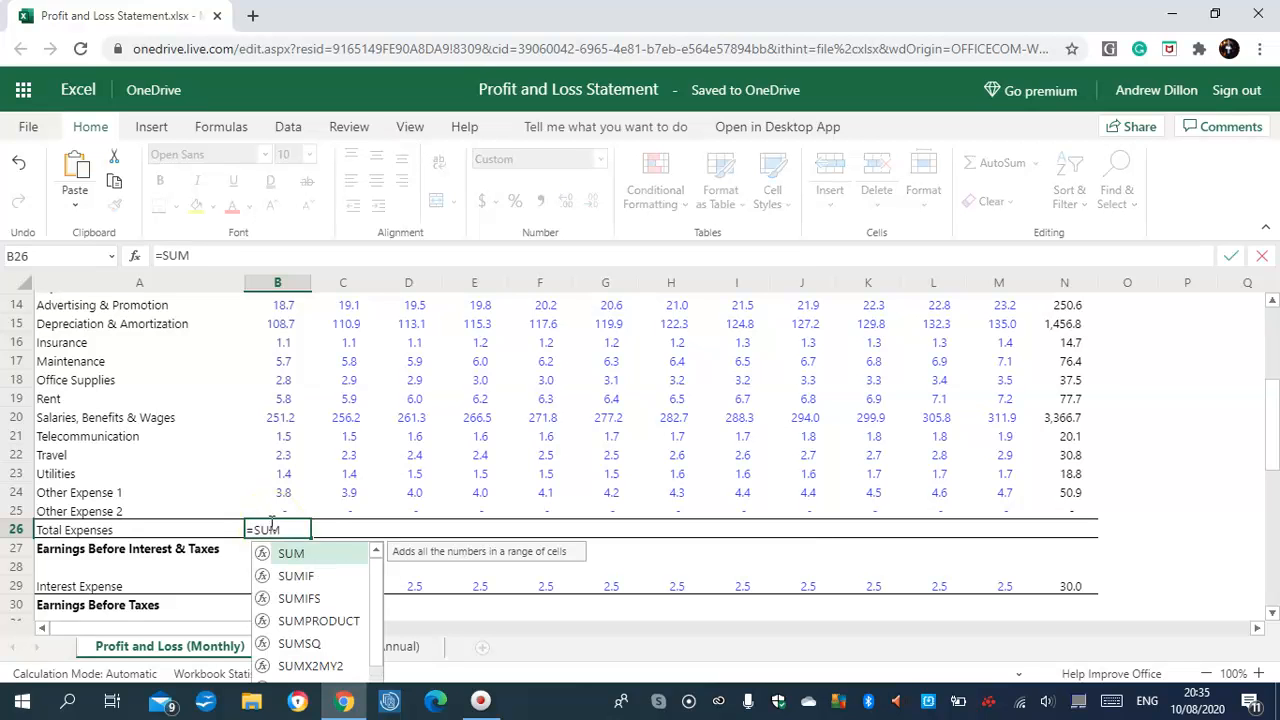
pyautogui.write('(B14')
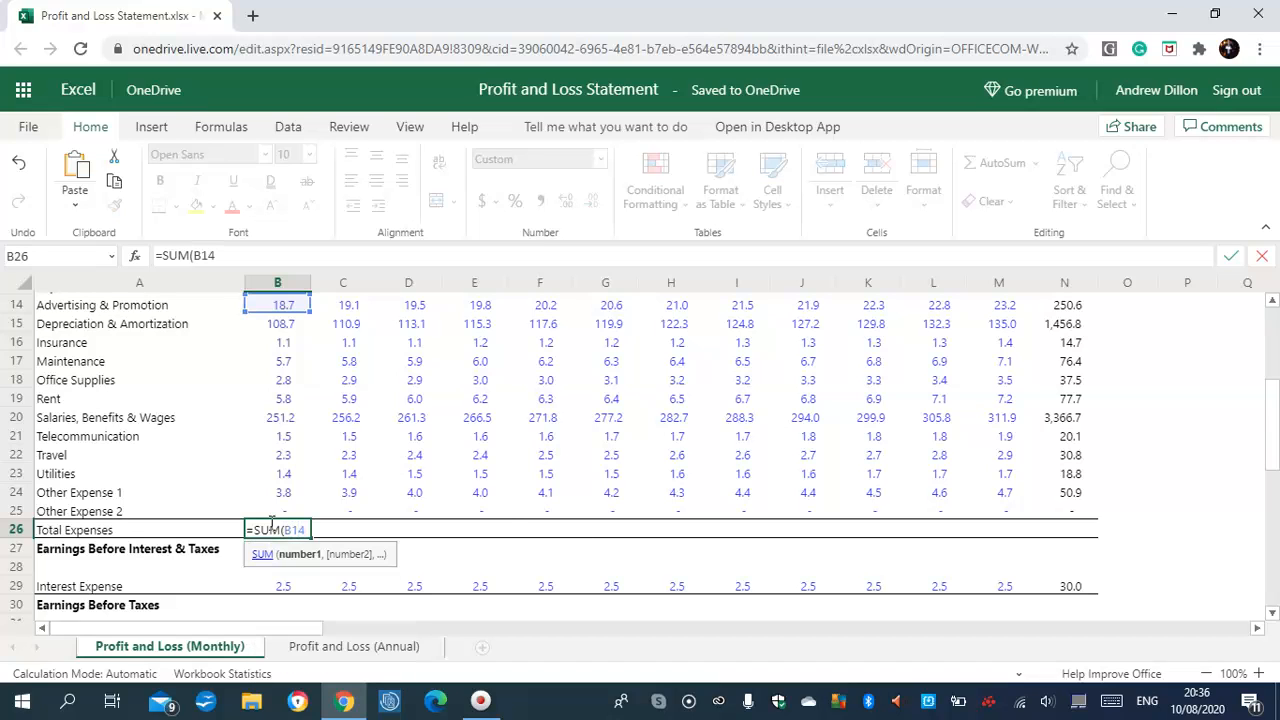
pyautogui.write(':B25)')
pyautogui.press('Return')
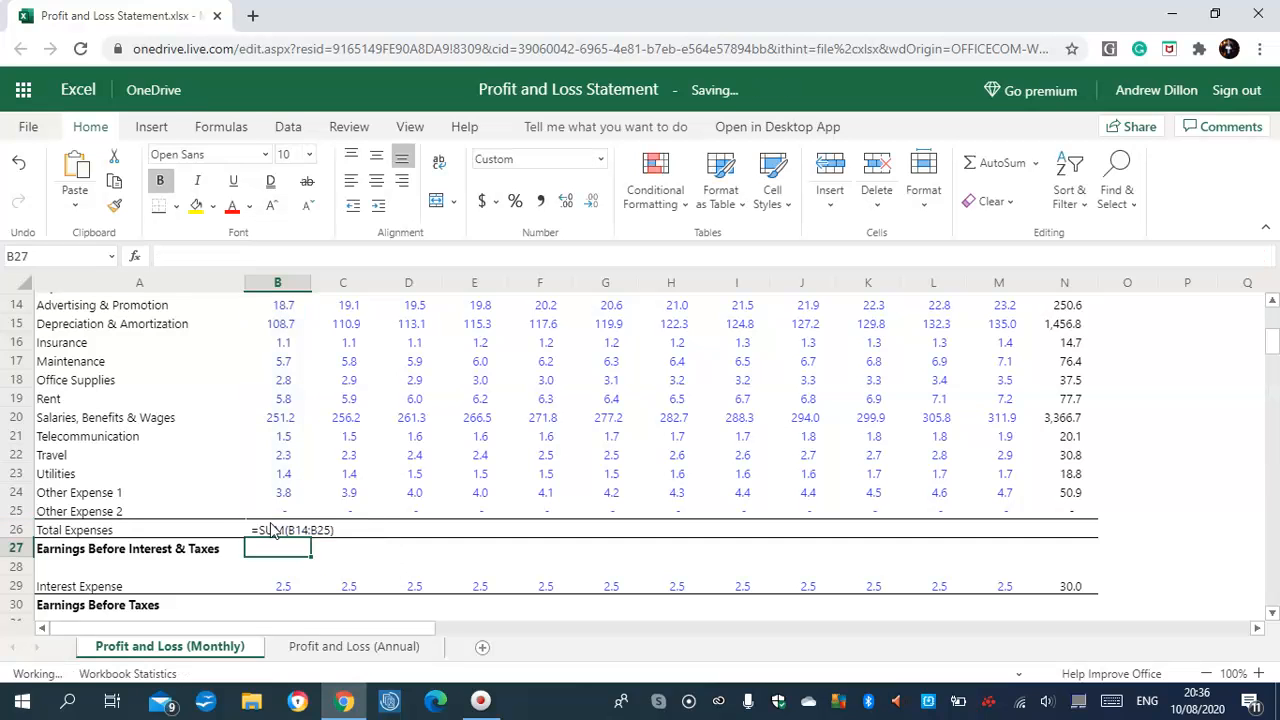
pyautogui.click(272, 530)
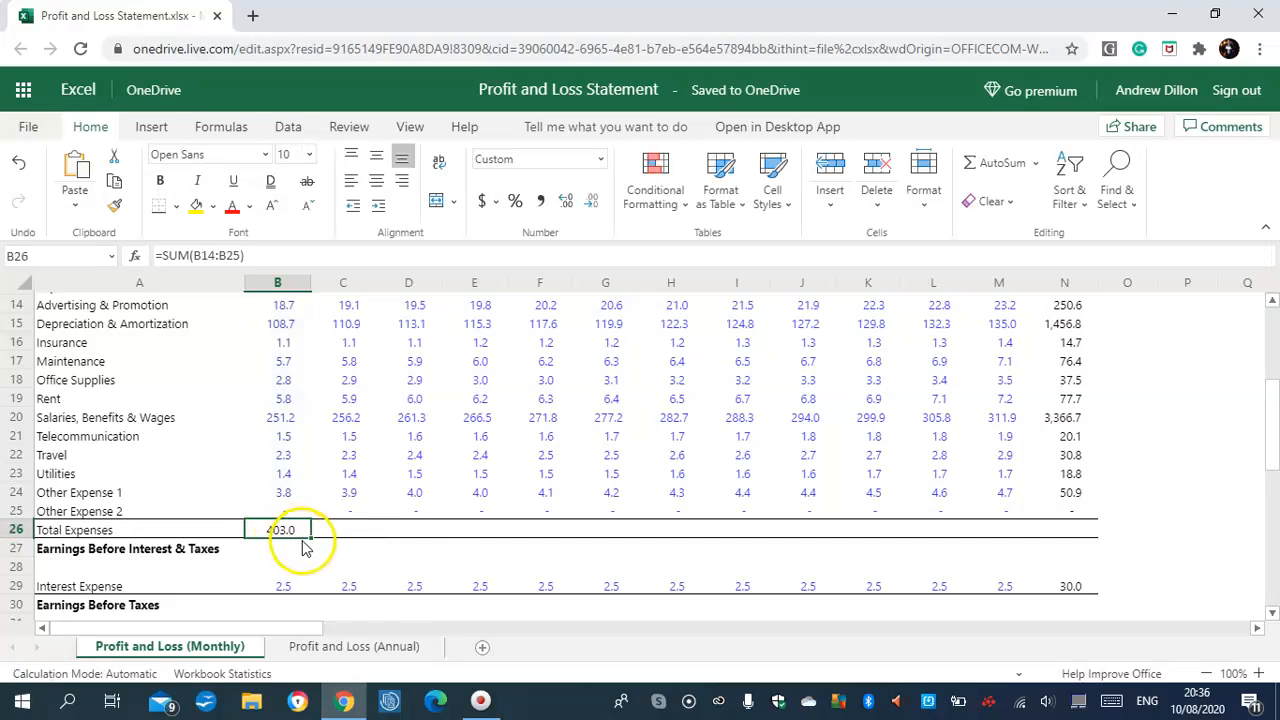
pyautogui.moveTo(312, 536); pyautogui.dragTo(1074, 523)
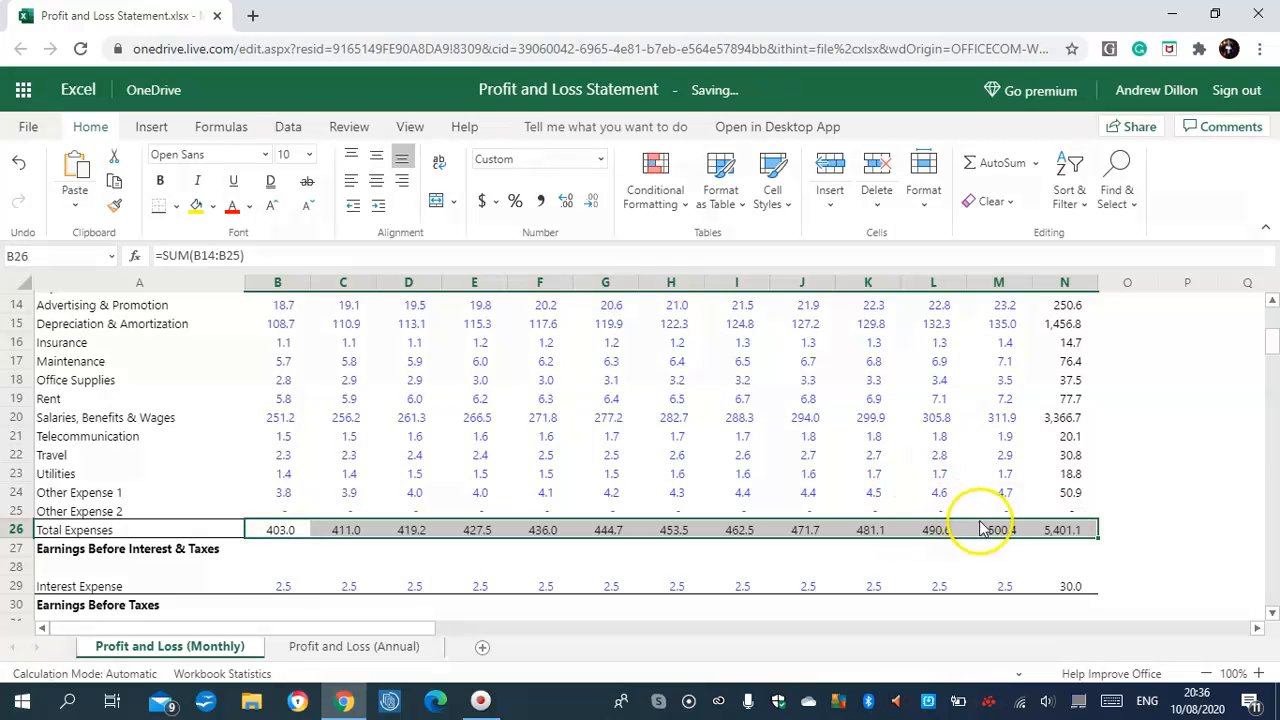
pyautogui.click(1022, 527)
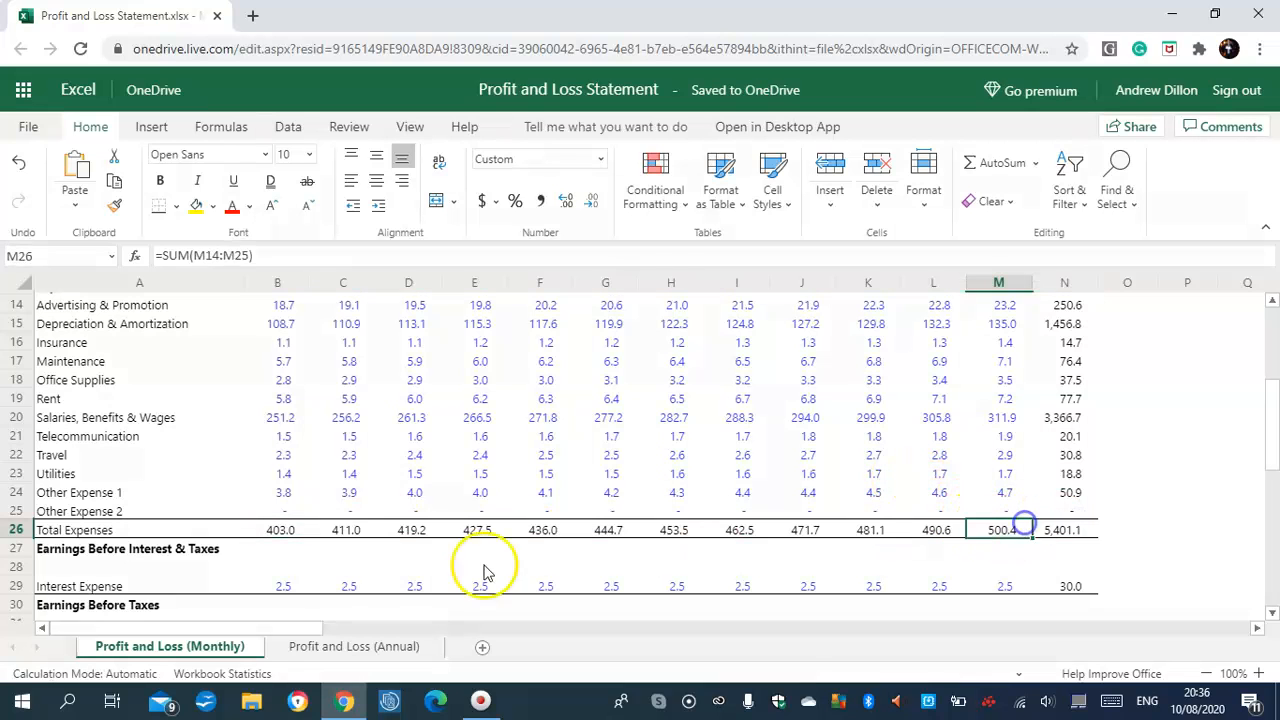
# Enter =B11-B26 in B27 as January's Earnings Before Interest & Taxes and fill it across to the Full Year column in N27.
pyautogui.click(280, 552)
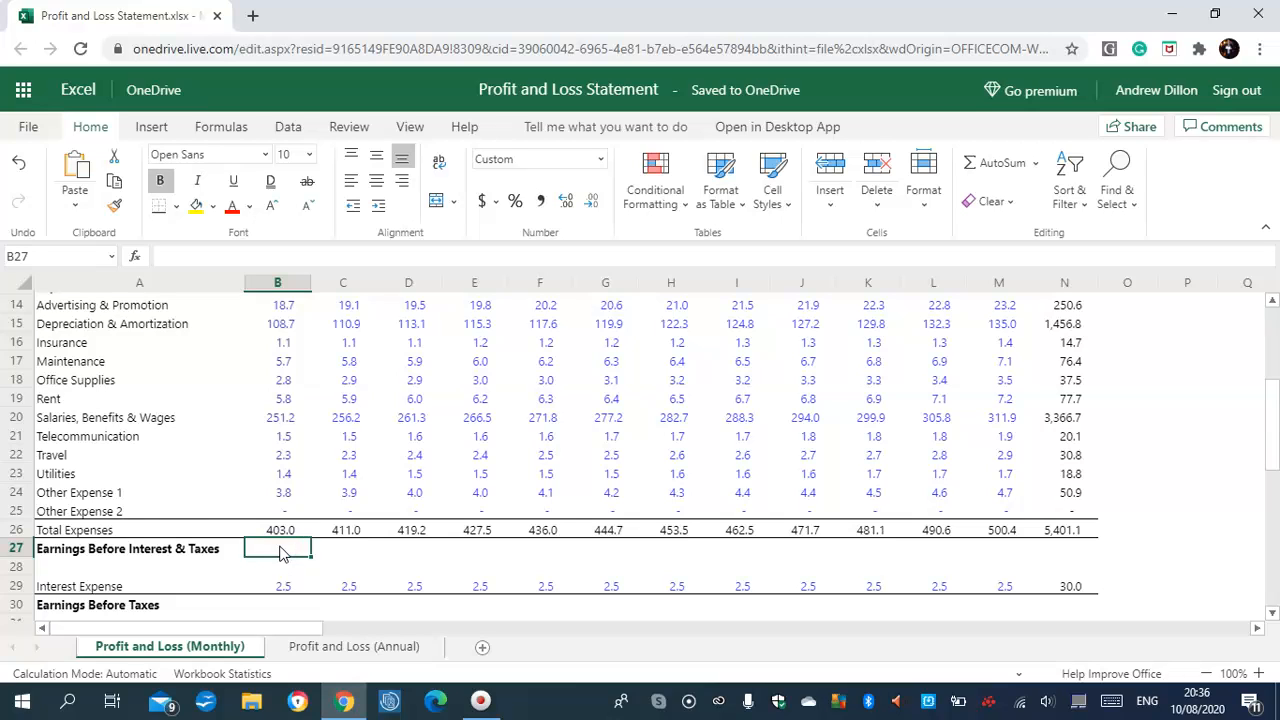
pyautogui.write('=B11-B26')
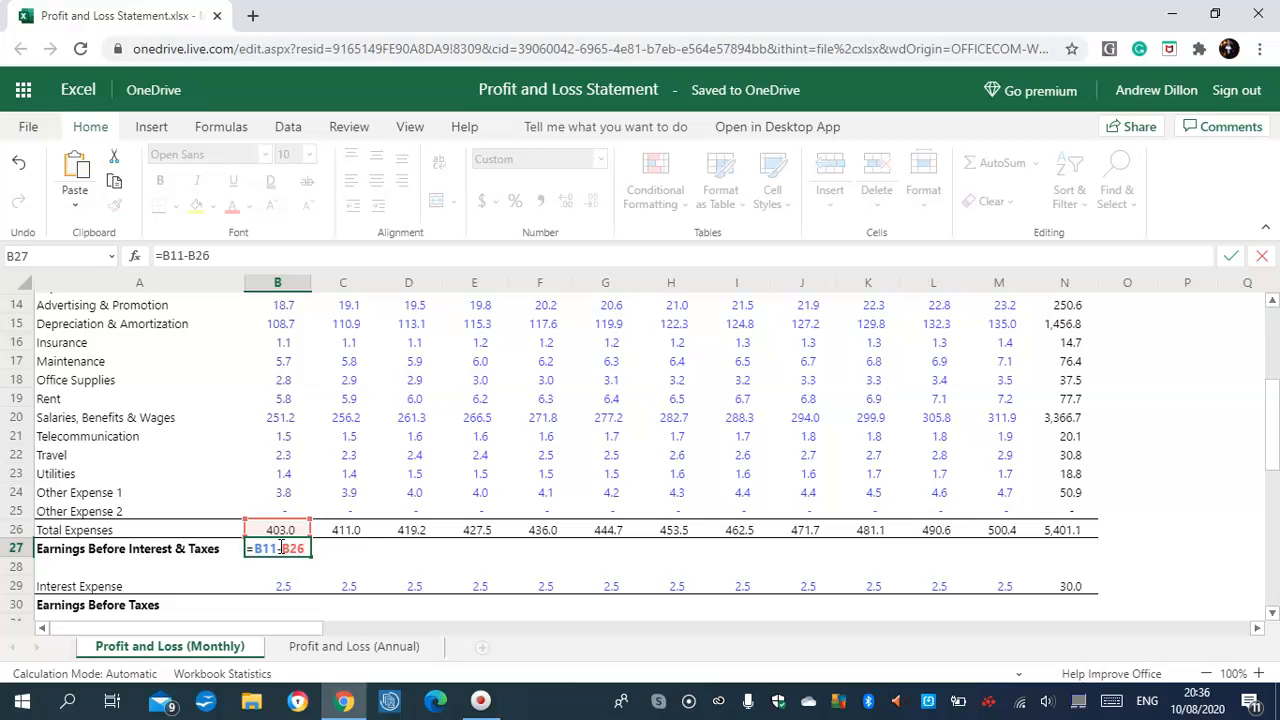
pyautogui.scroll(3, 1262, 400)
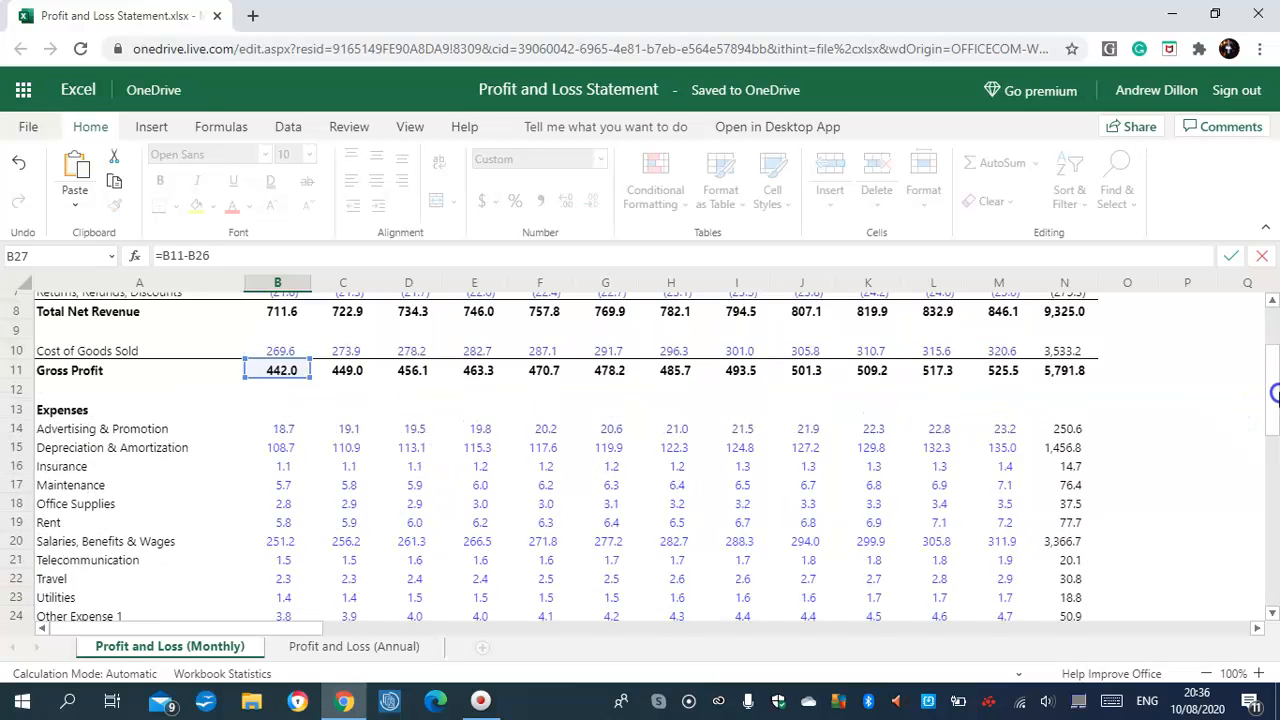
pyautogui.scroll(-5, 1274, 393)
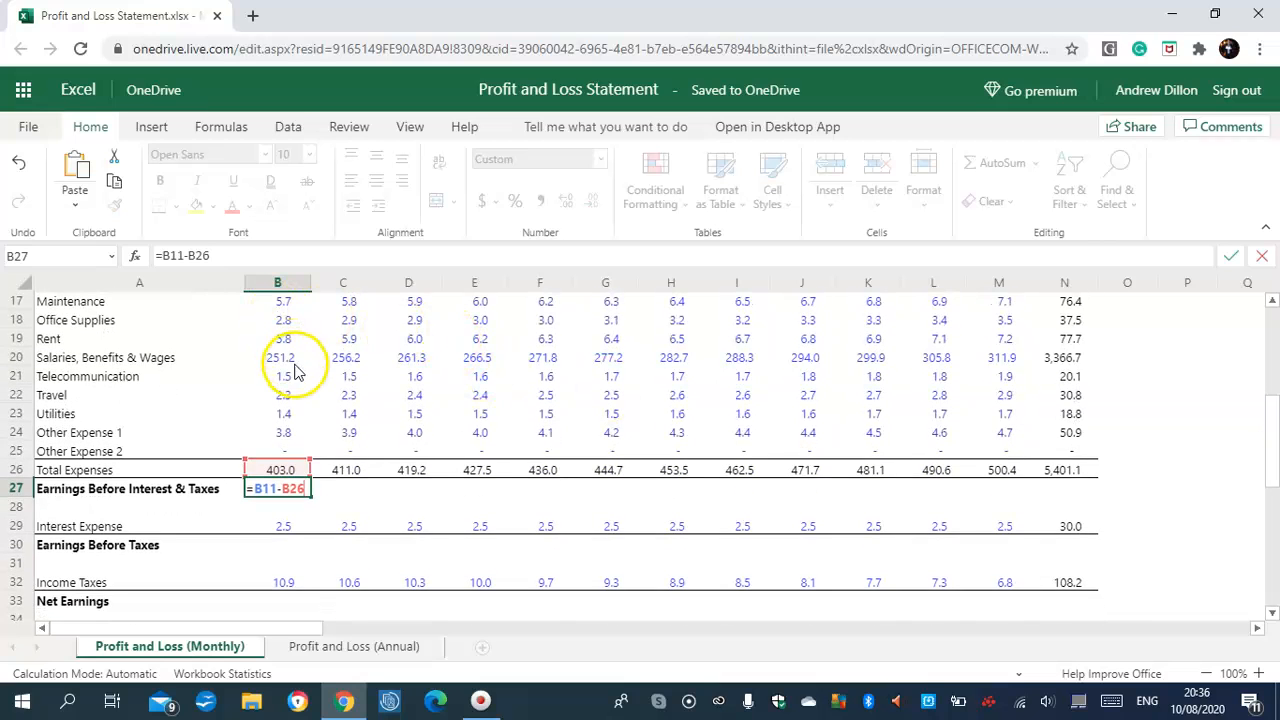
pyautogui.press('Return')
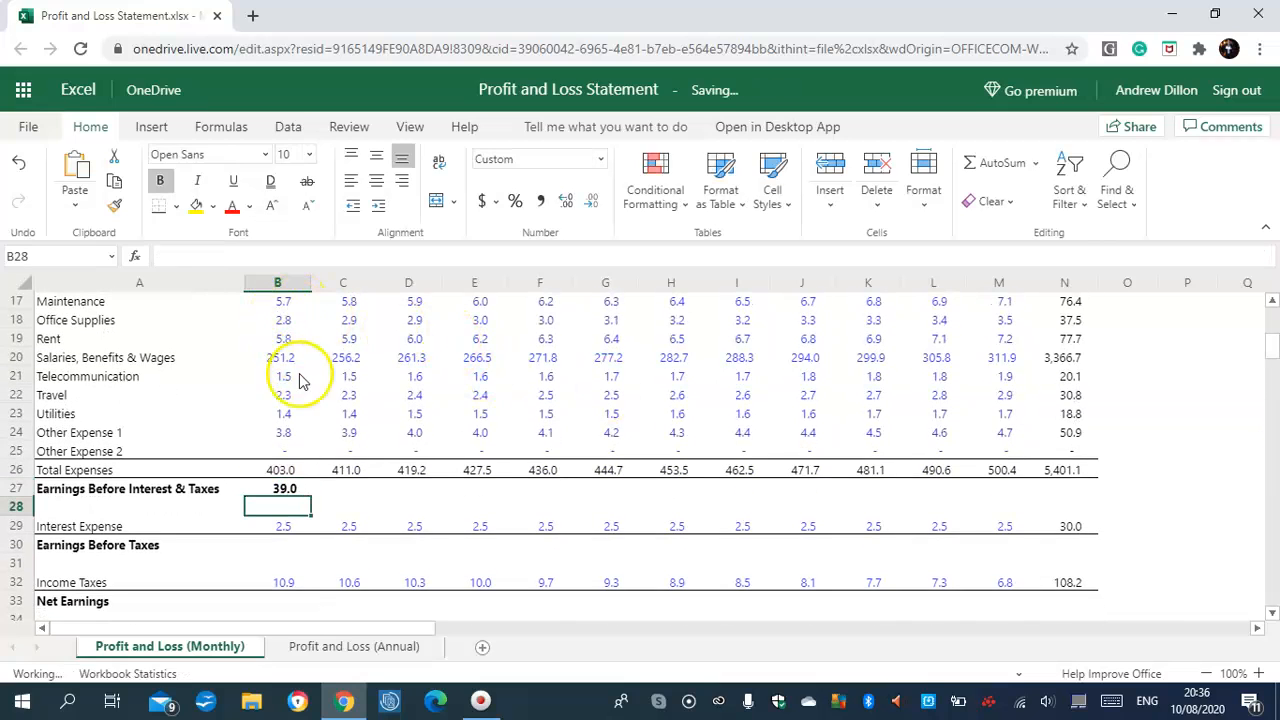
pyautogui.click(298, 490)
pyautogui.moveTo(310, 496); pyautogui.dragTo(1050, 481)
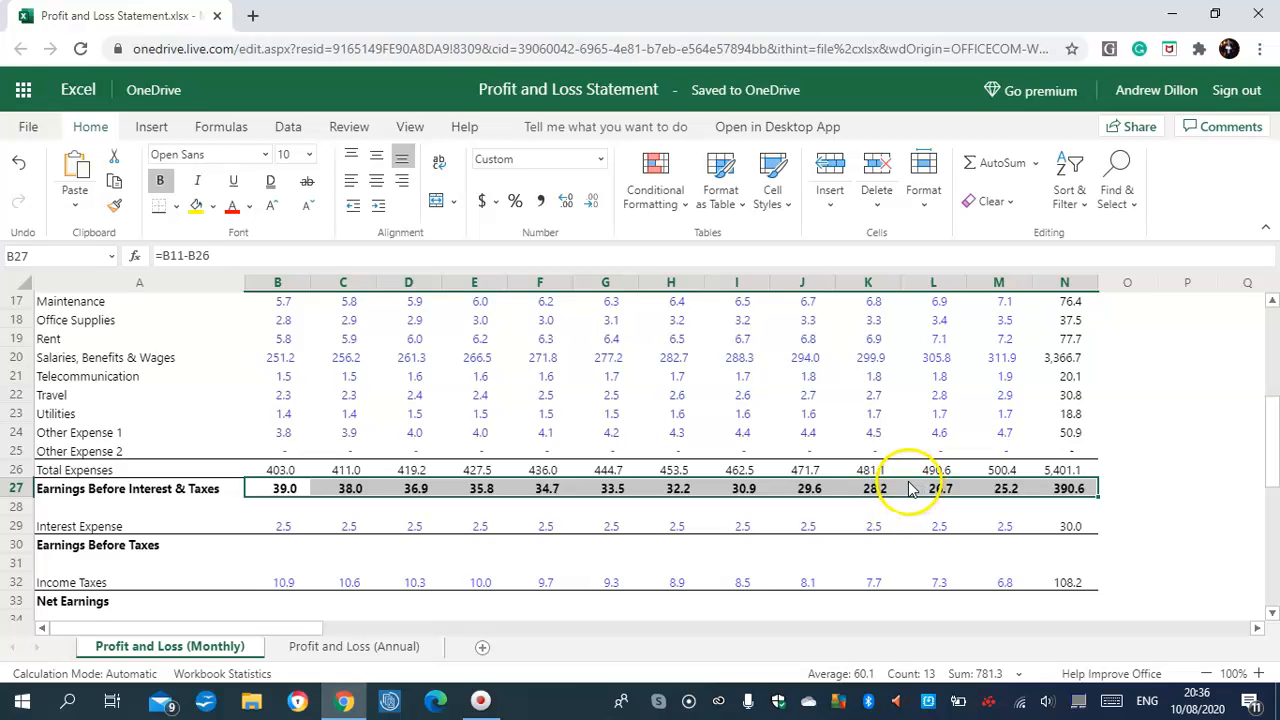
# Enter =B27-B29 in B30 as January's Earnings Before Taxes and fill it across to the Full Year column in N30.
pyautogui.click(284, 546)
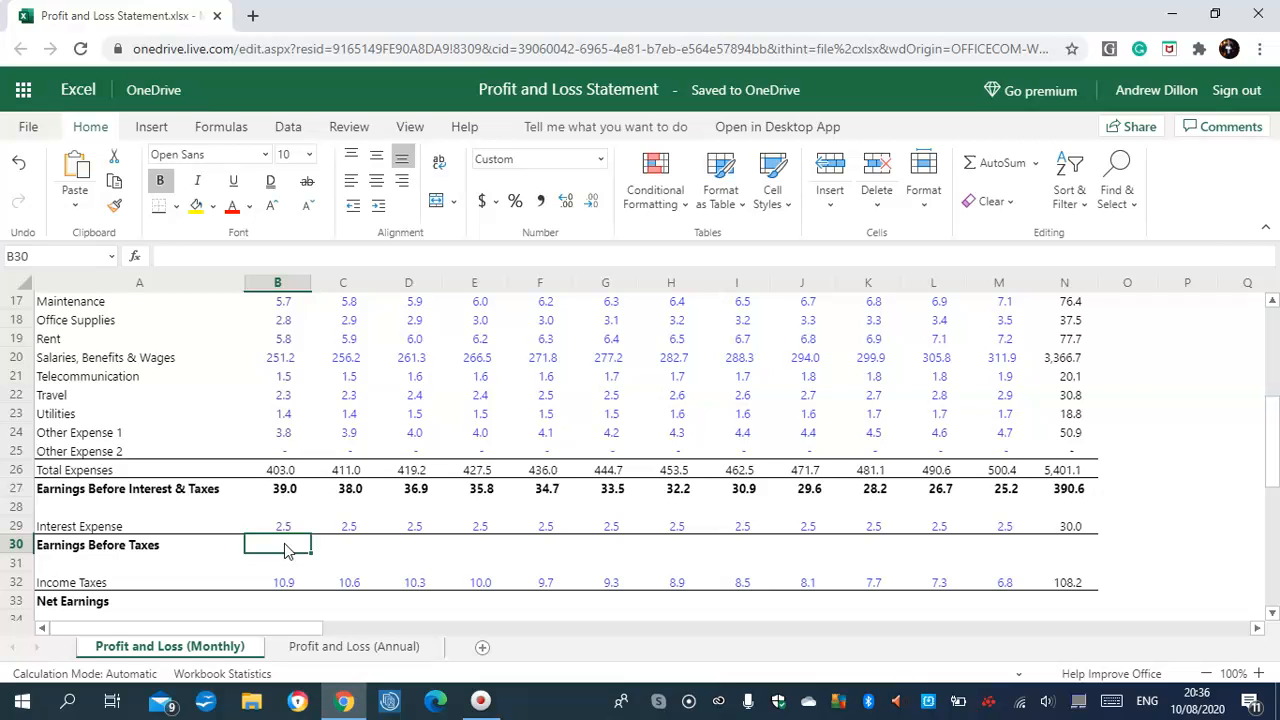
pyautogui.write('=B27')
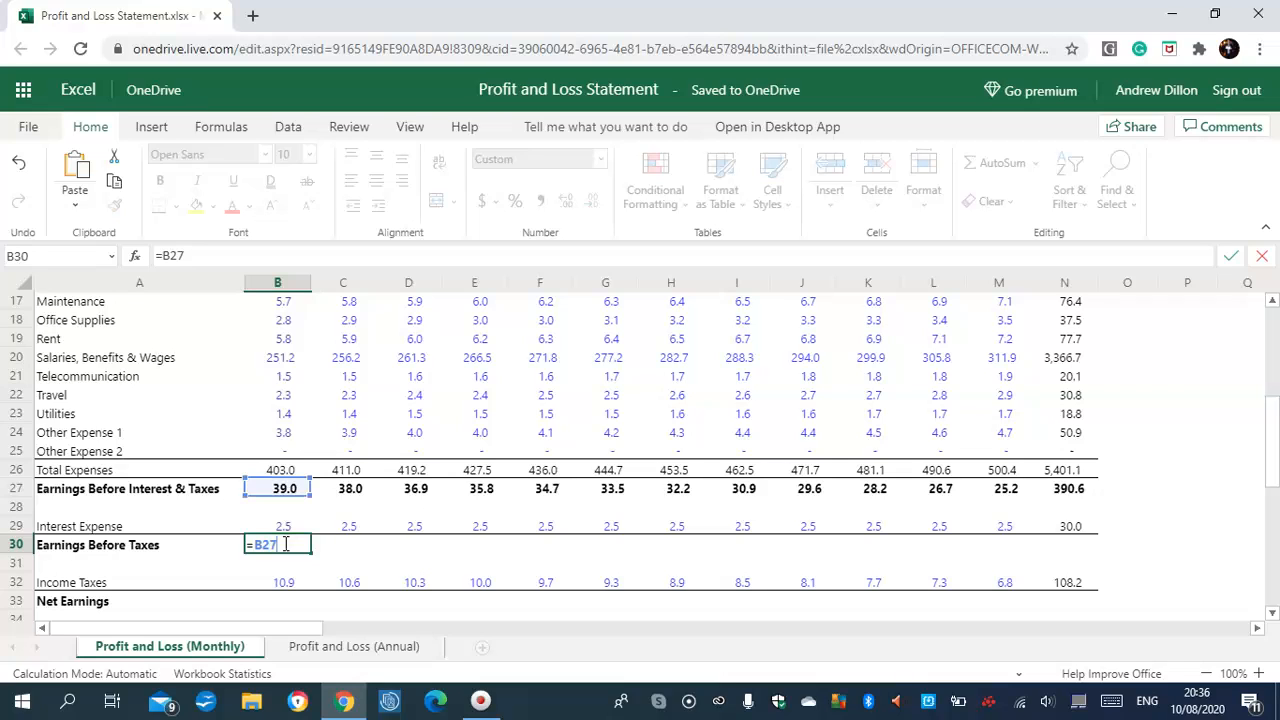
pyautogui.write('-B29')
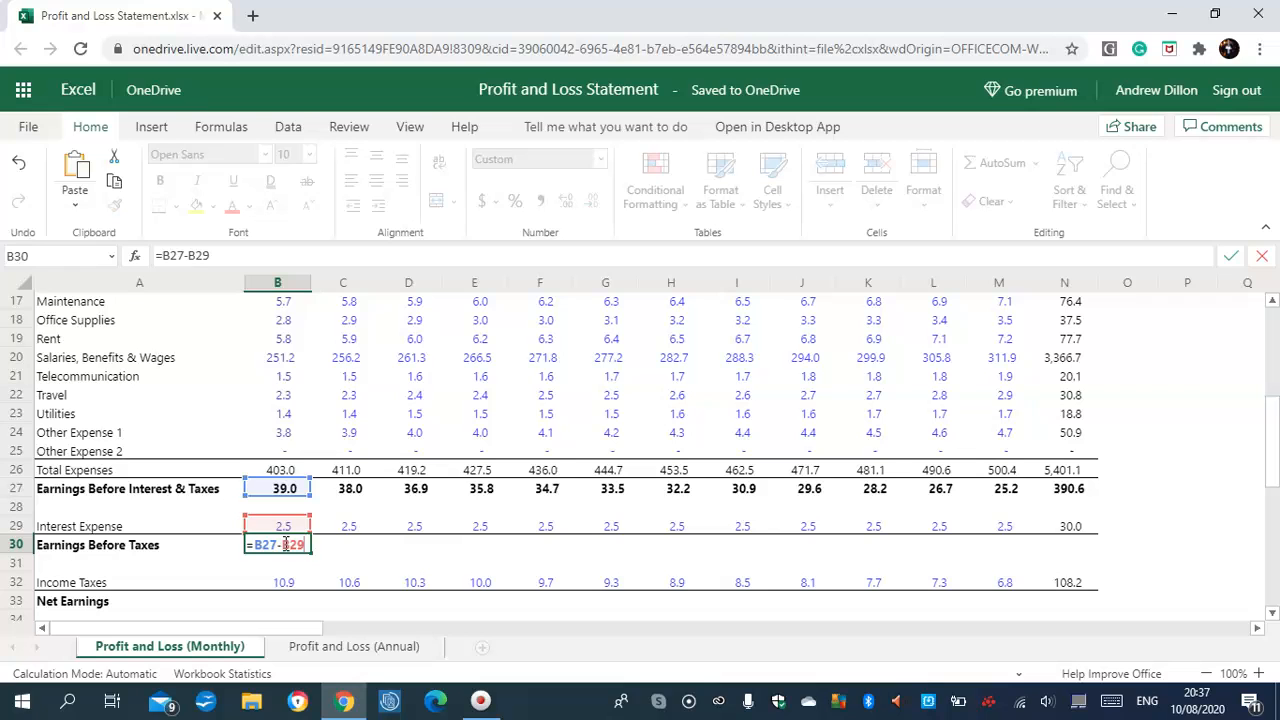
pyautogui.press('Return')
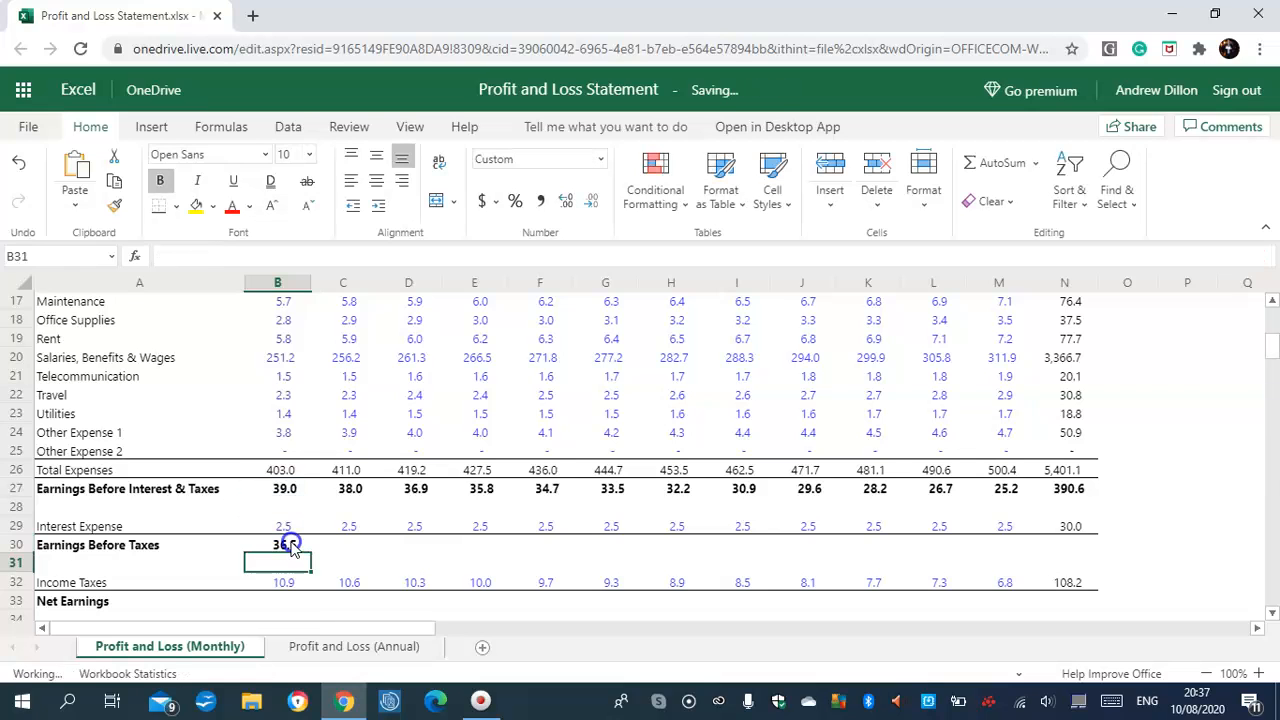
pyautogui.click(285, 544)
pyautogui.moveTo(310, 553)
pyautogui.mouseDown()
pyautogui.moveTo(1109, 558)
pyautogui.moveTo(1095, 558)
pyautogui.mouseUp()
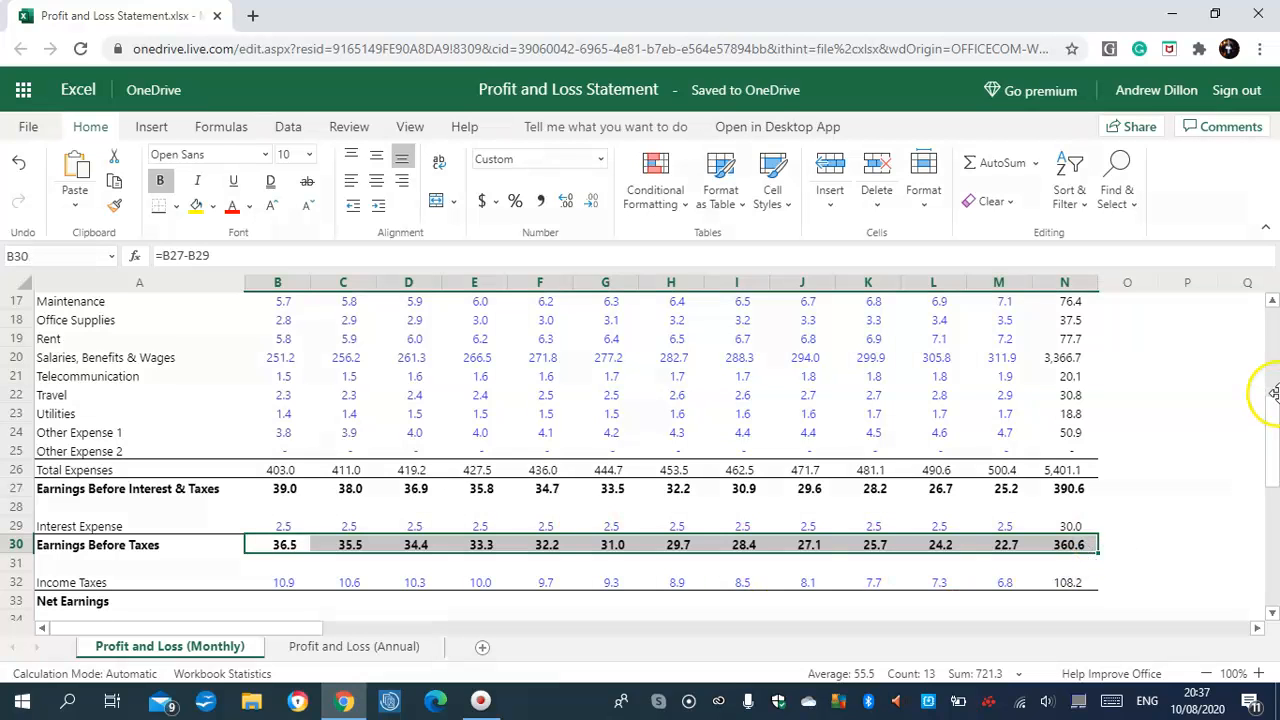
# Enter =+B30-B32 in B33 as January's Net Earnings and fill it across to the Full Year column in N33.
pyautogui.moveTo(1276, 436); pyautogui.dragTo(1276, 480)
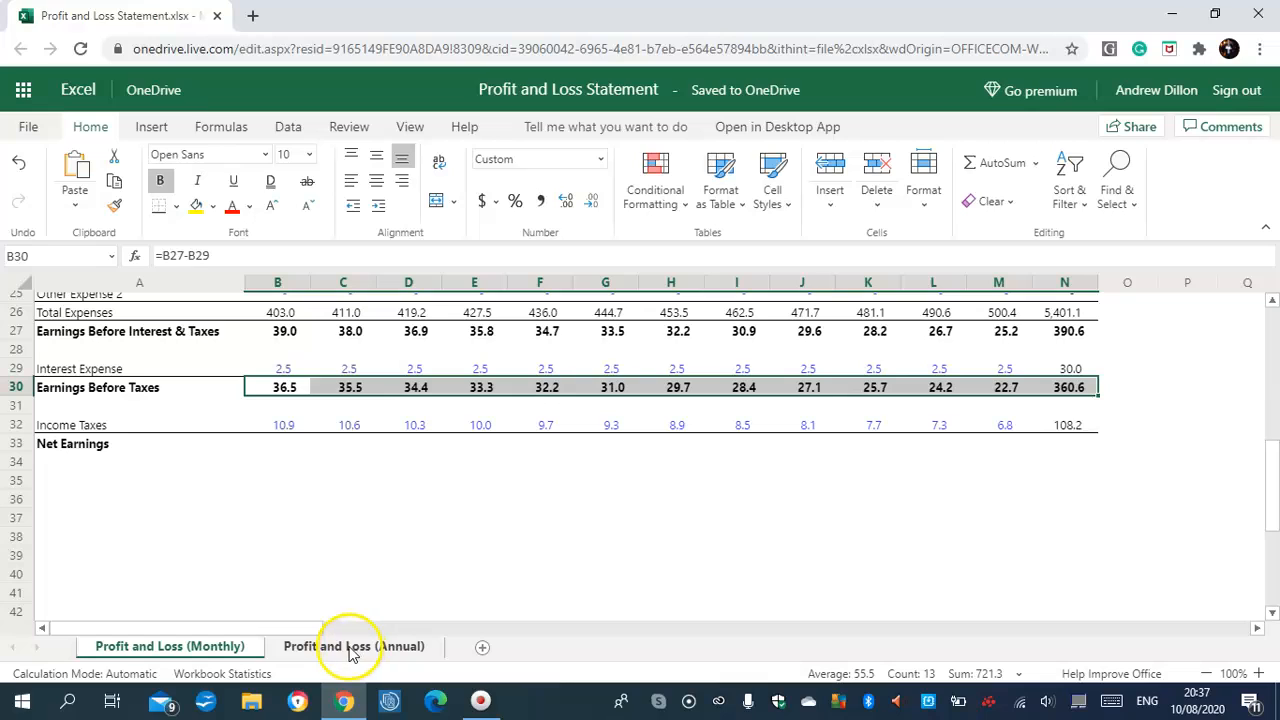
pyautogui.click(276, 444)
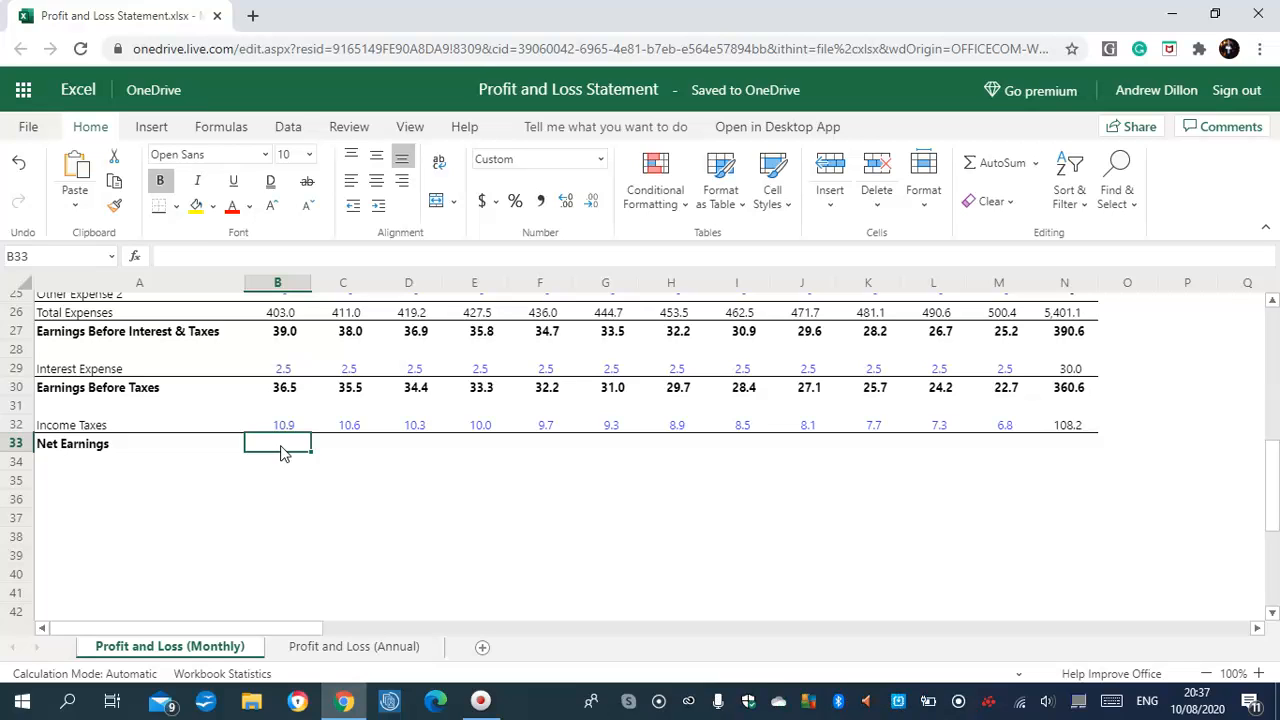
pyautogui.write('=')
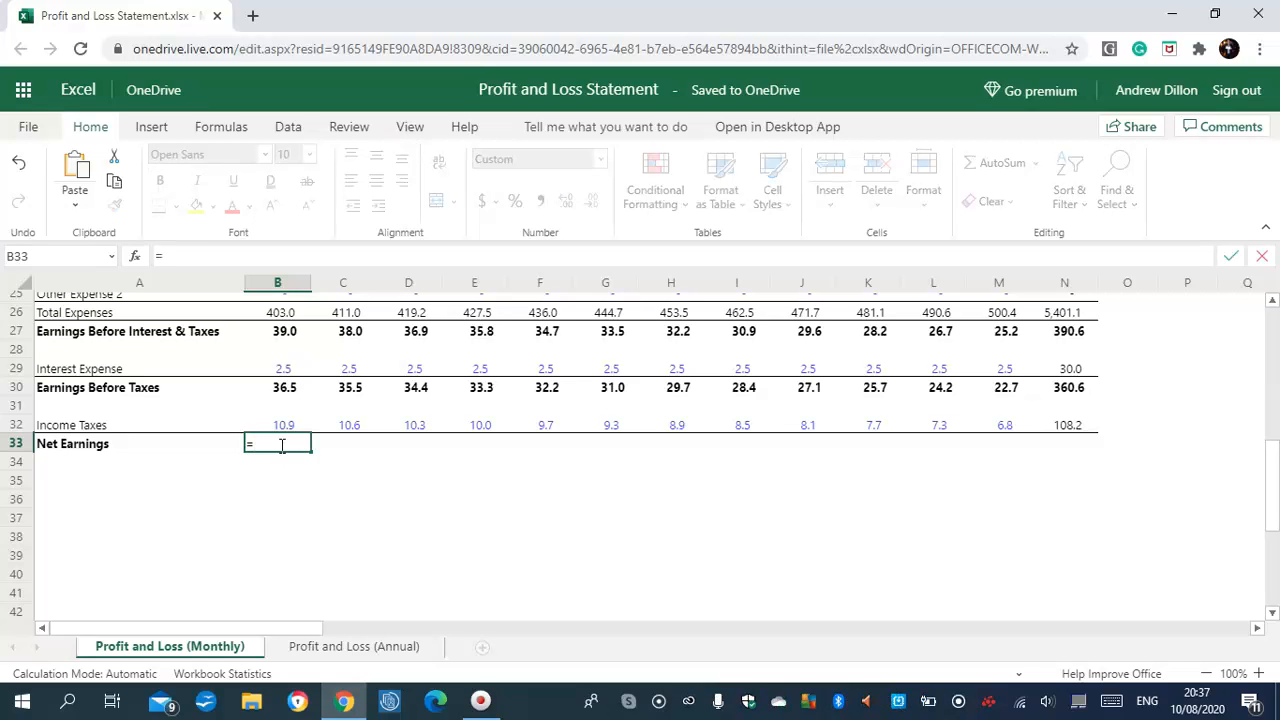
pyautogui.write('+B3')
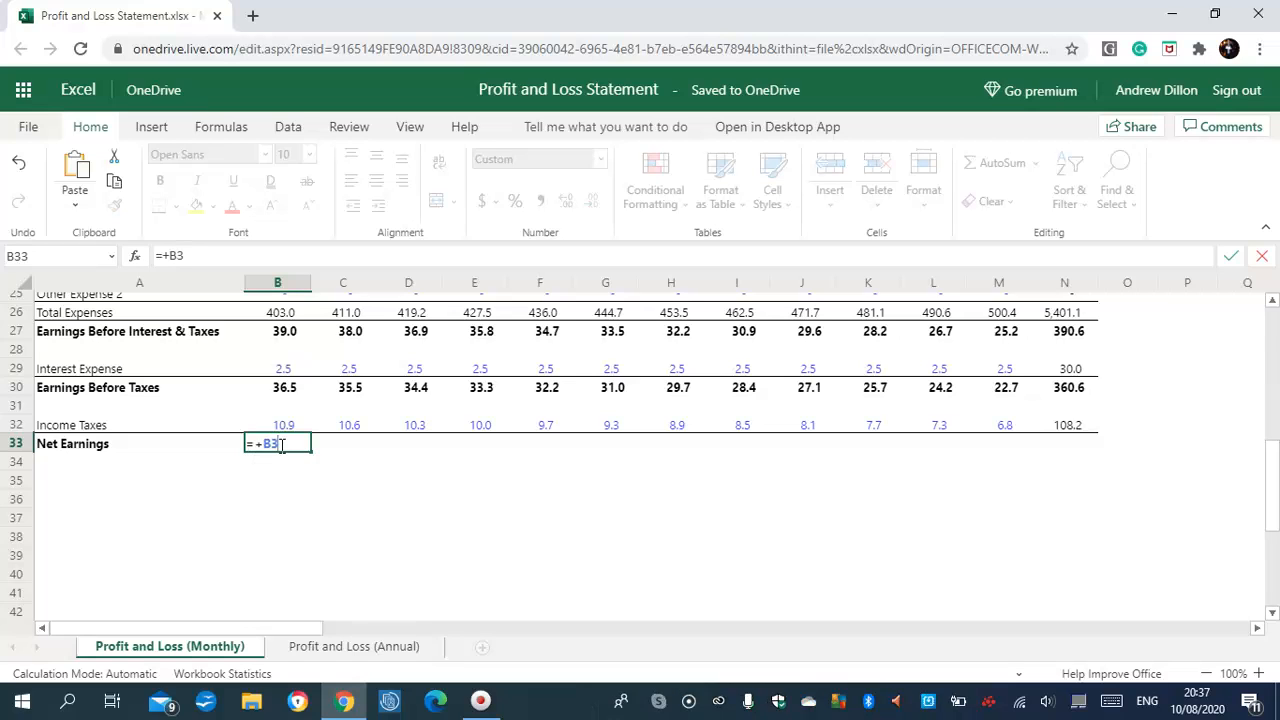
pyautogui.write('0-')
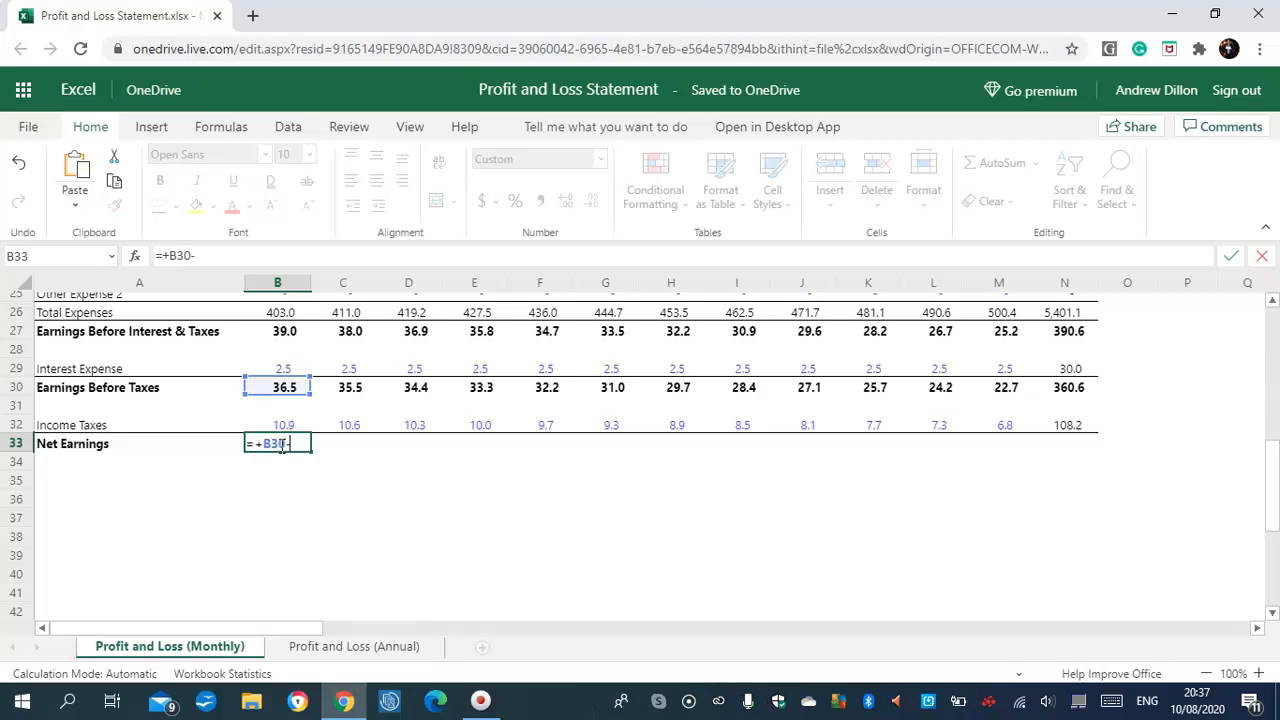
pyautogui.write('B32')
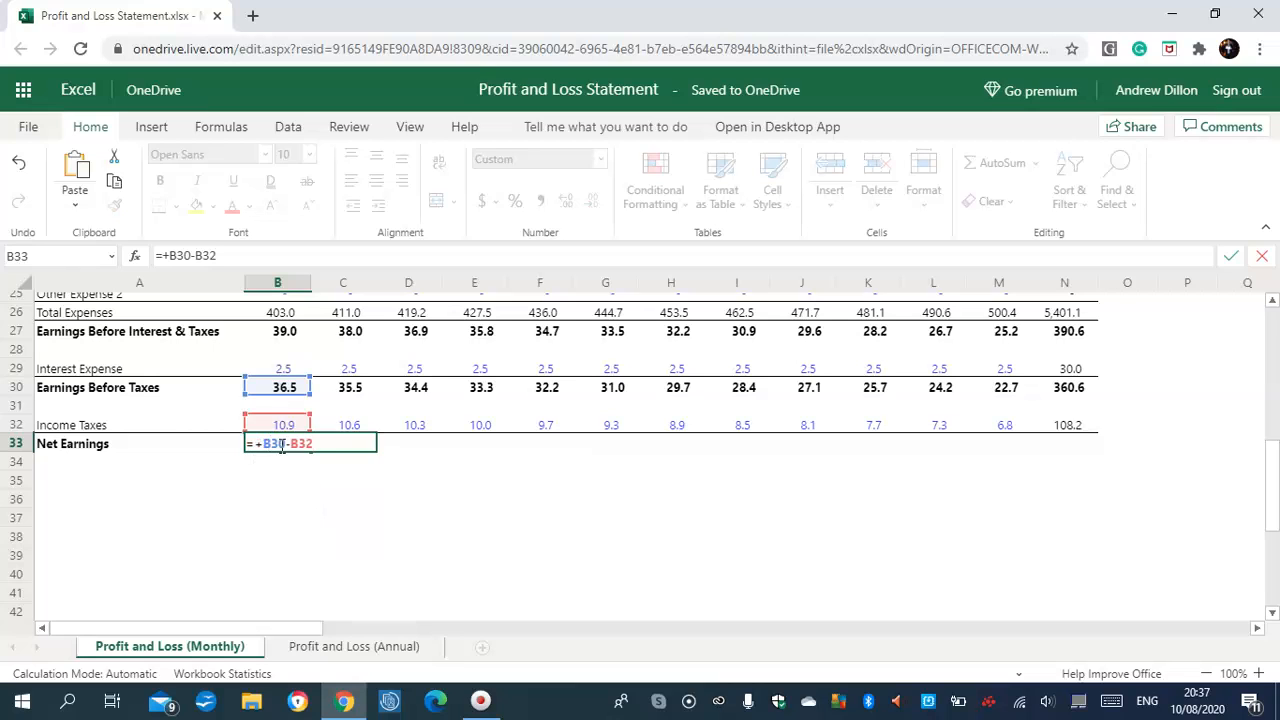
pyautogui.press('Return')
pyautogui.click(281, 449)
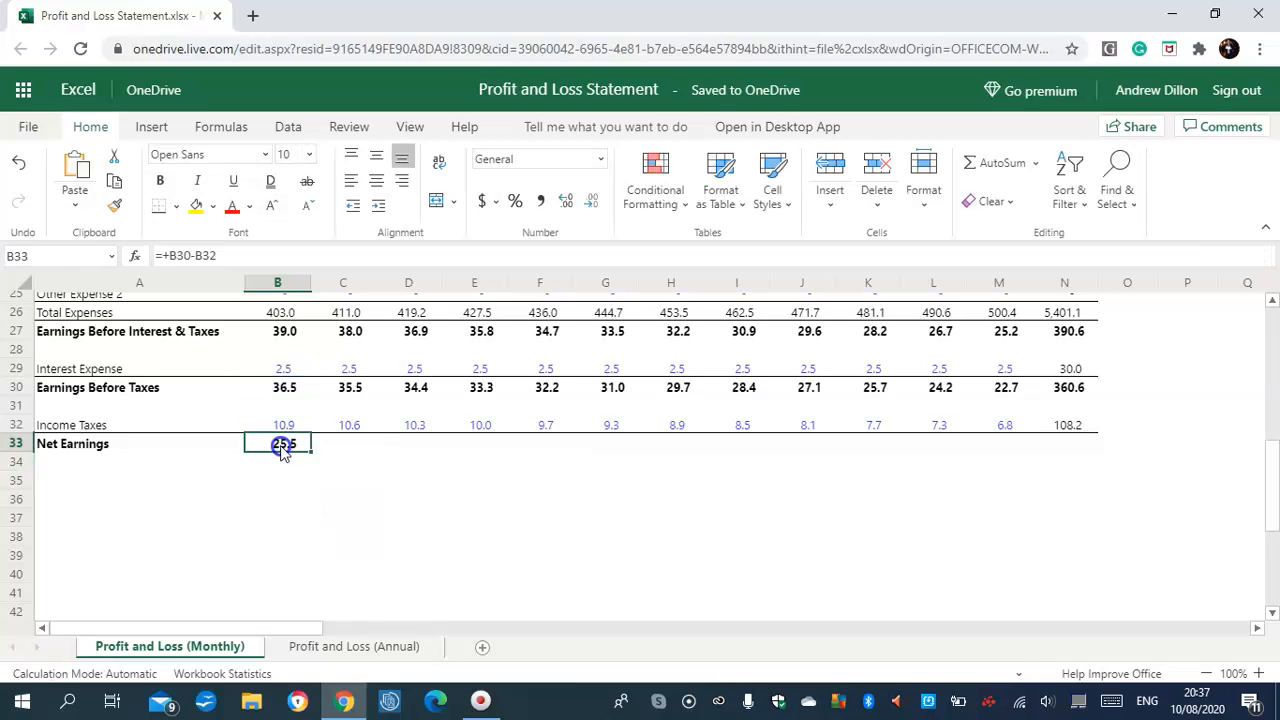
pyautogui.moveTo(310, 458); pyautogui.dragTo(1086, 451)
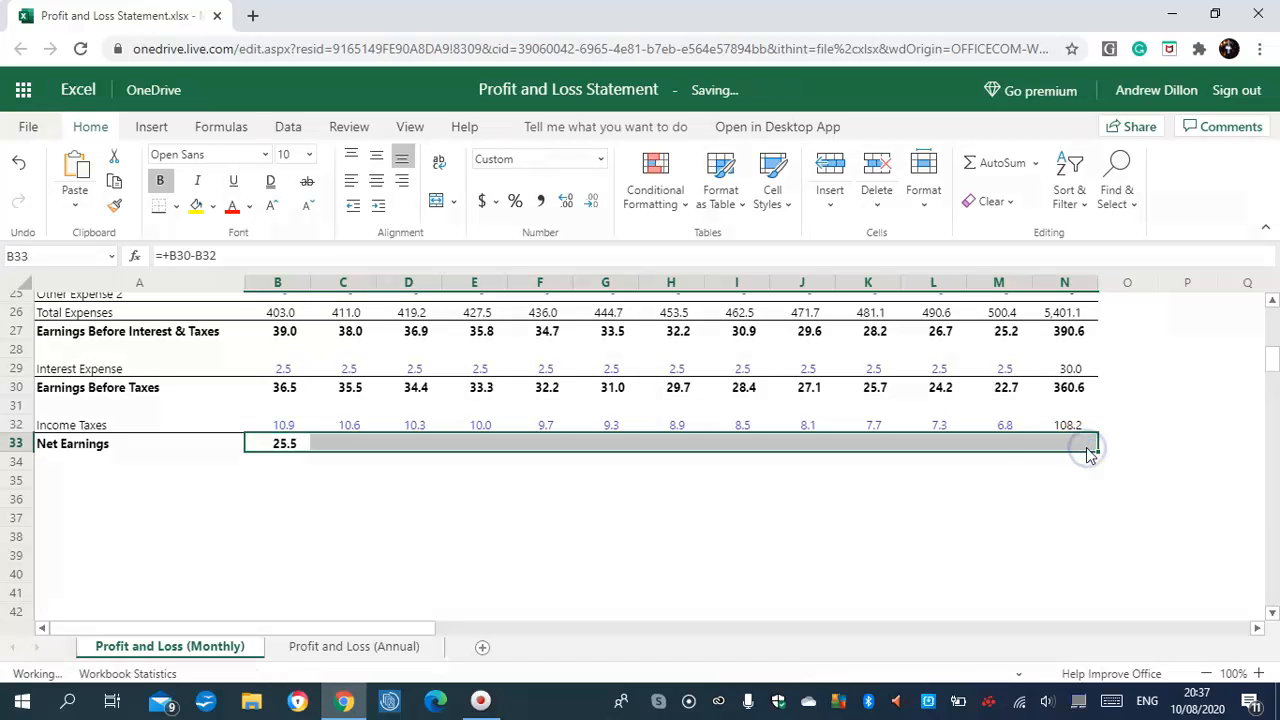
pyautogui.click(1030, 474)
pyautogui.moveTo(1266, 490); pyautogui.dragTo(1262, 288)
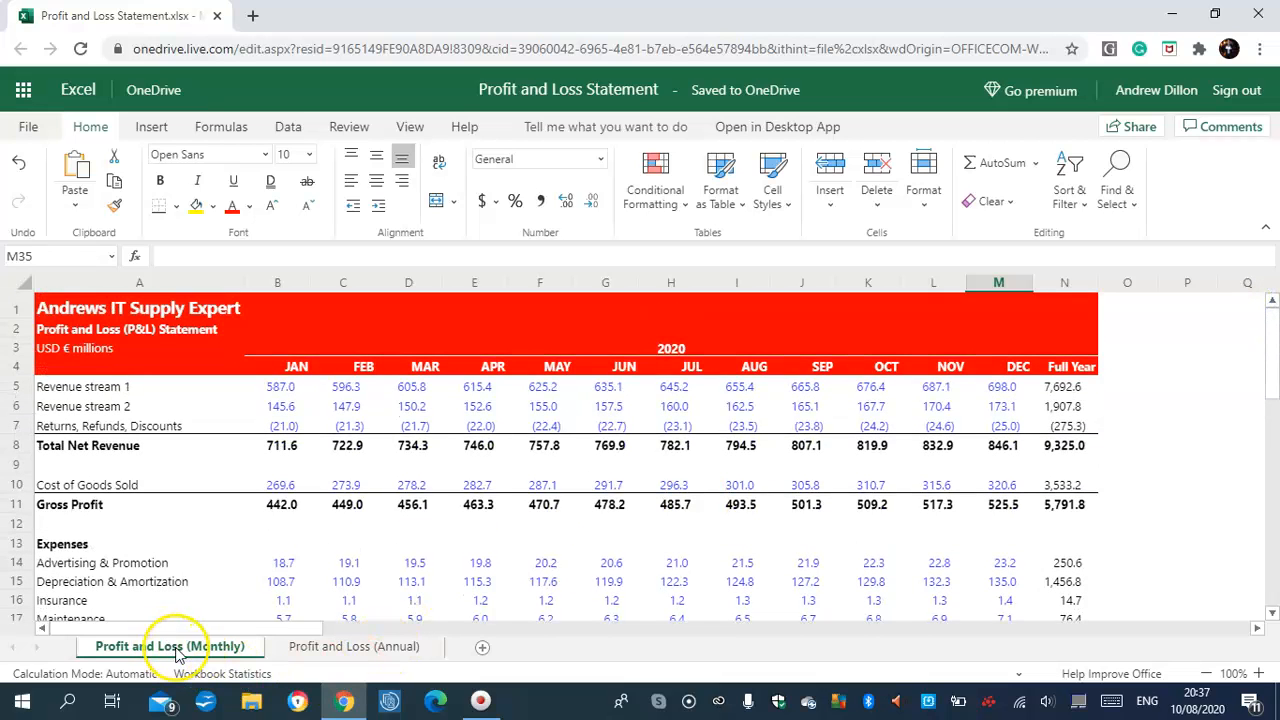
# On the Profit and Loss (Annual) sheet, enter =SUM(B5:B7) in B8 as 2021's Total Net Revenue and fill it across to 2025 in F8.
pyautogui.click(361, 652)
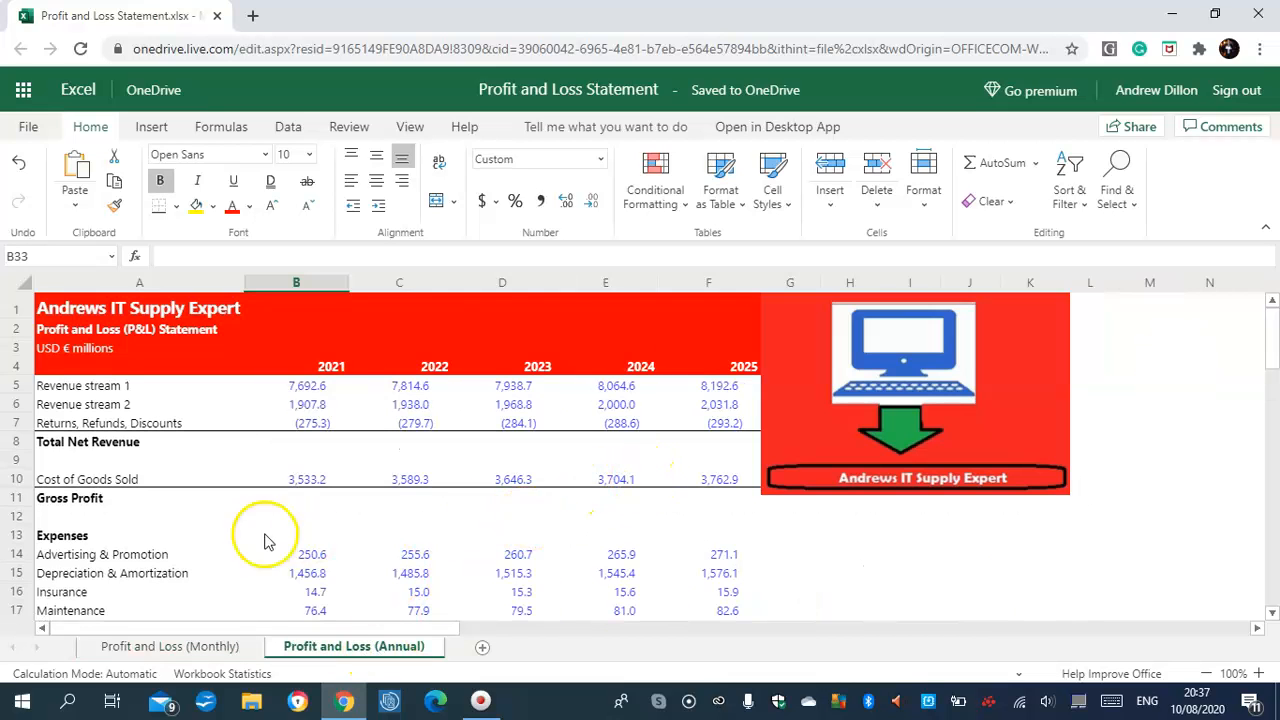
pyautogui.click(316, 444)
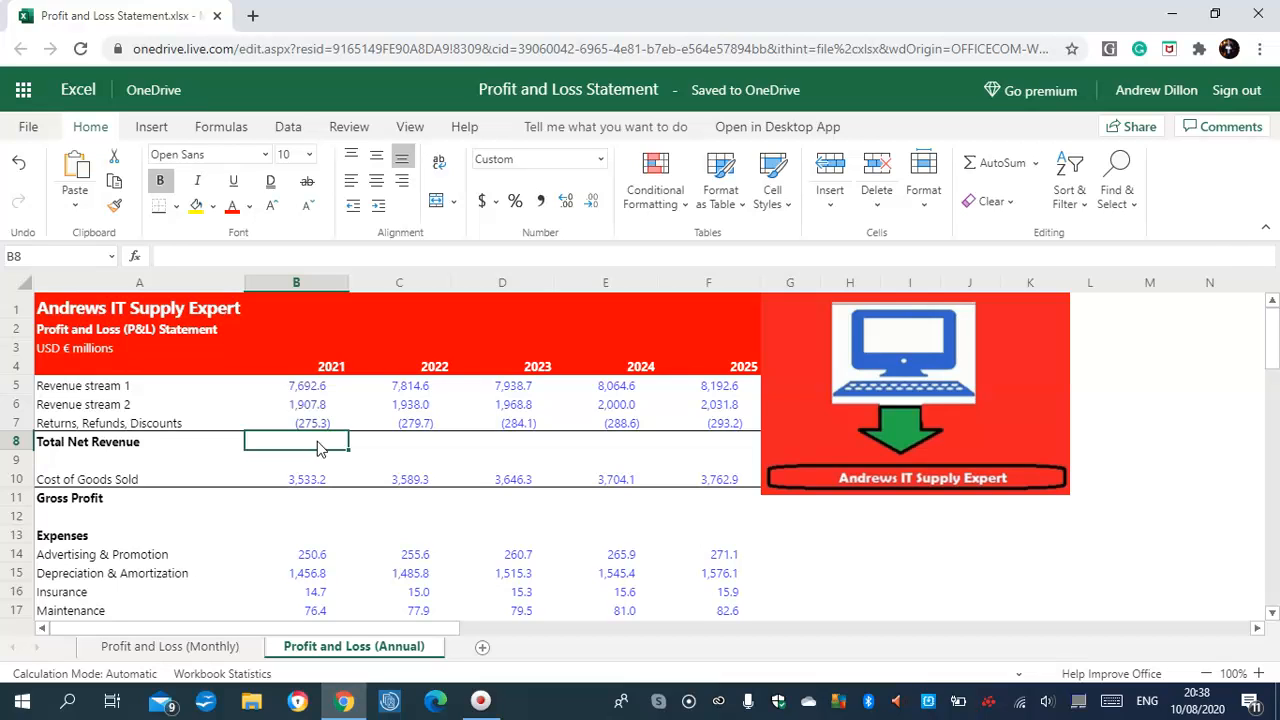
pyautogui.write('=')
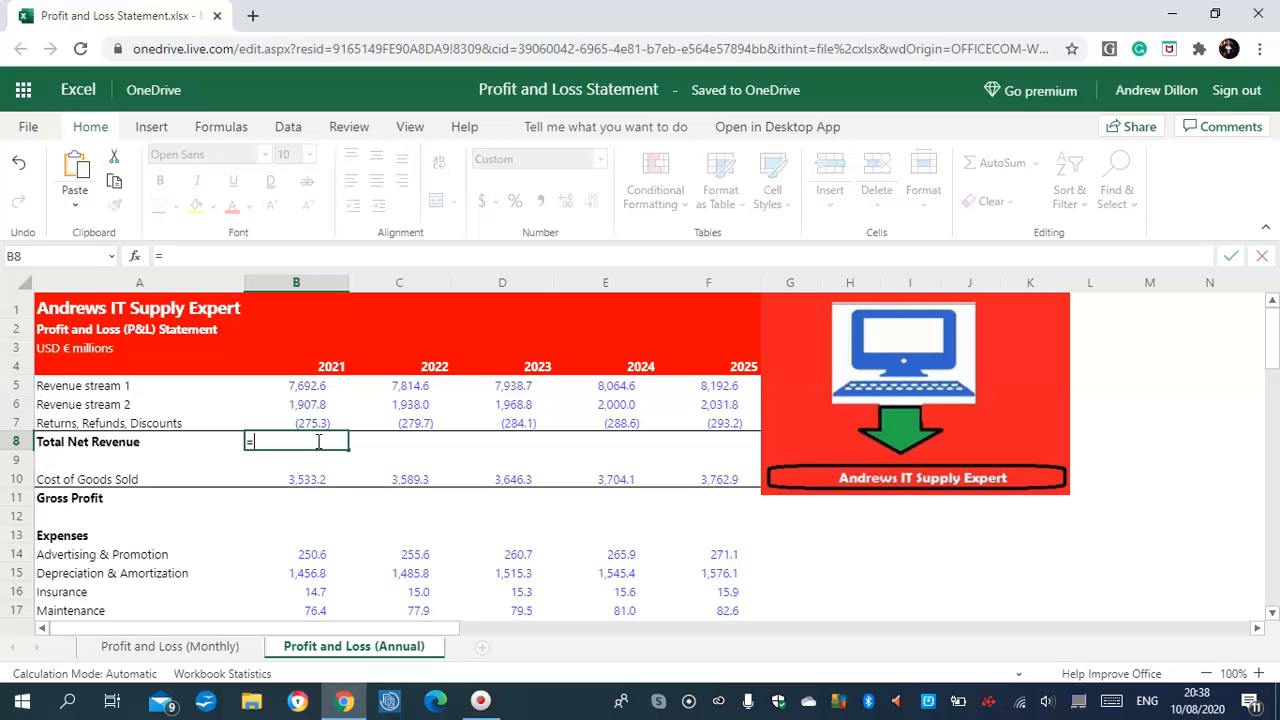
pyautogui.write('SUM')
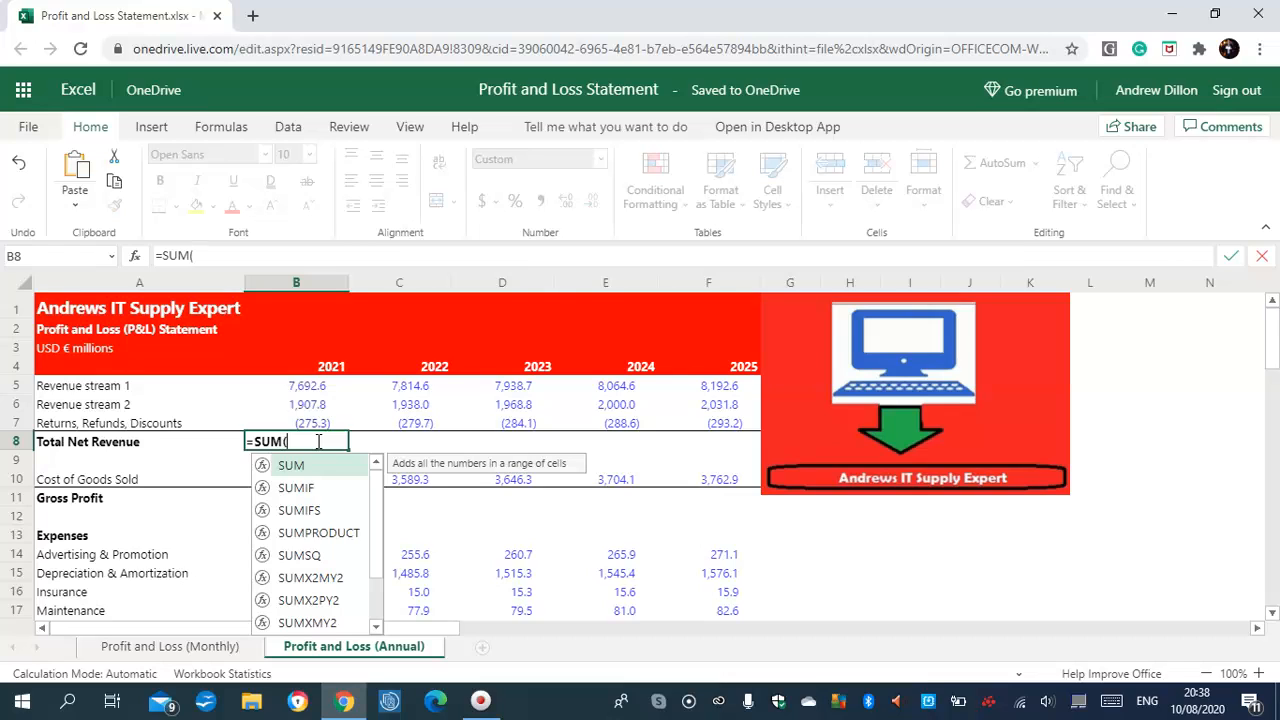
pyautogui.write('(')
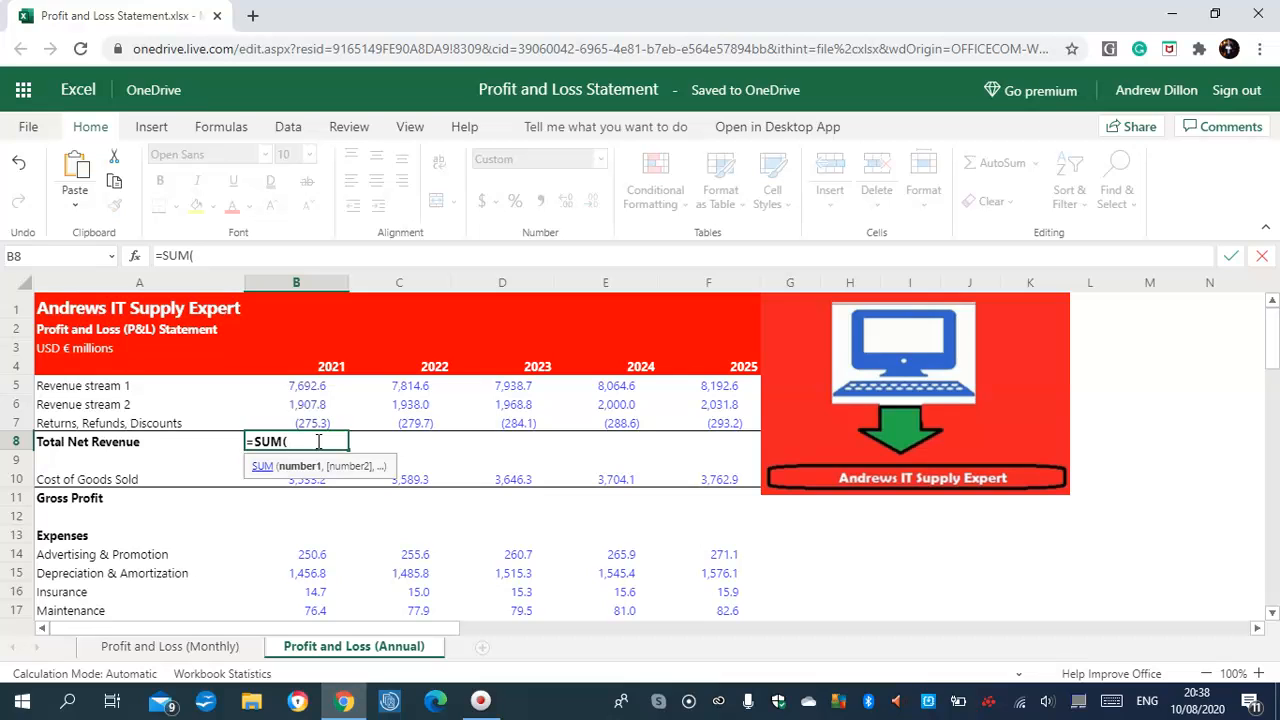
pyautogui.write('B5:B7)')
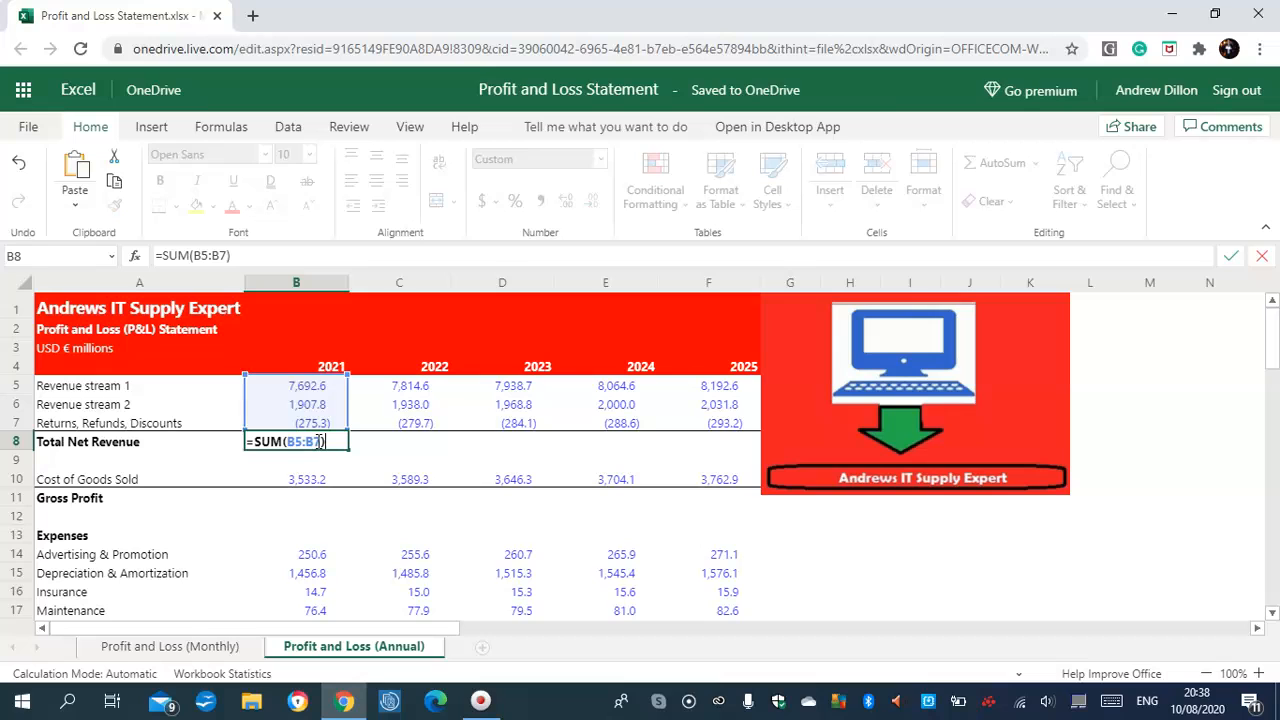
pyautogui.press('Return')
pyautogui.click(318, 442)
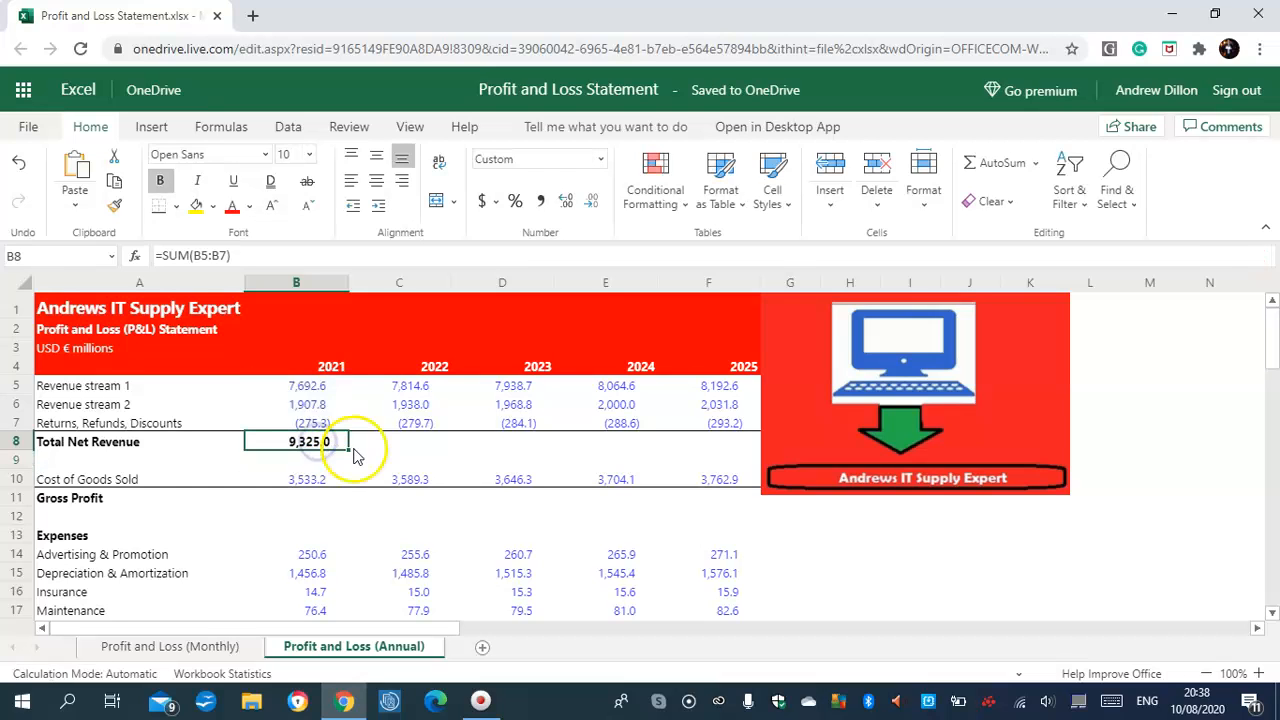
pyautogui.moveTo(348, 449); pyautogui.dragTo(680, 434)
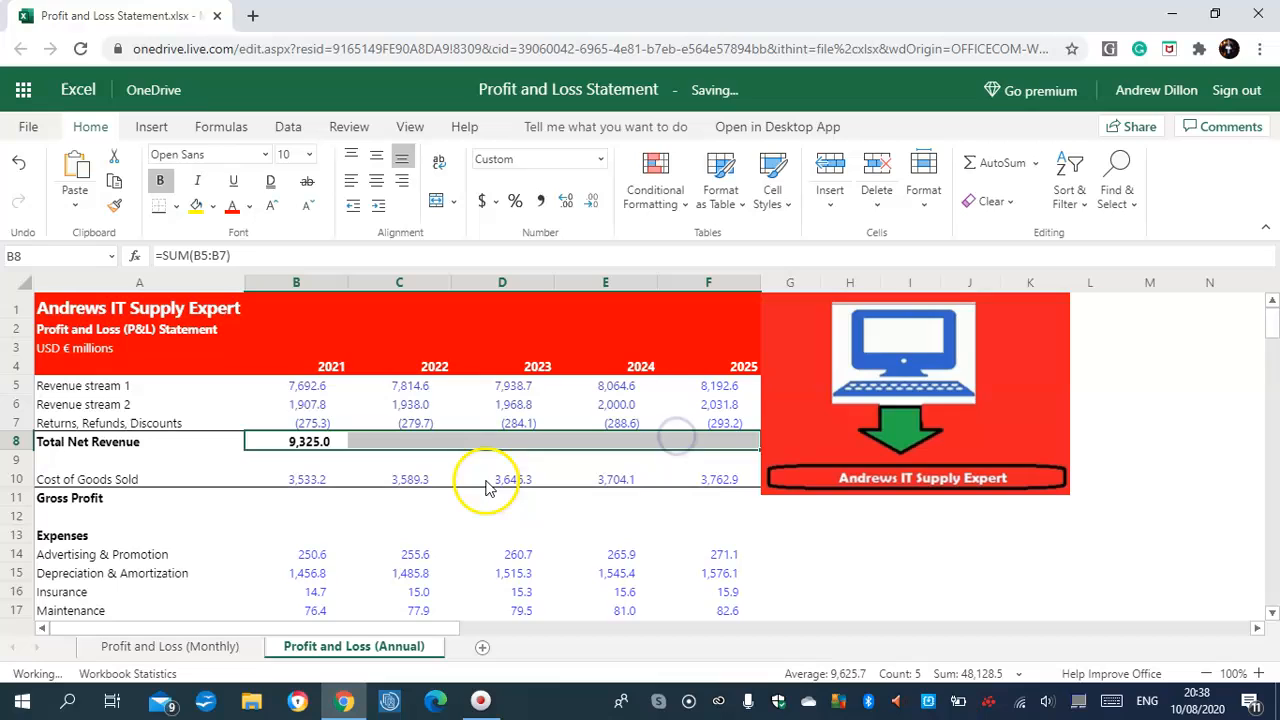
# Enter =B8-B10 in B11 as the 2021 Gross Profit and fill it across to the 2025 column in F11.
pyautogui.click(296, 505)
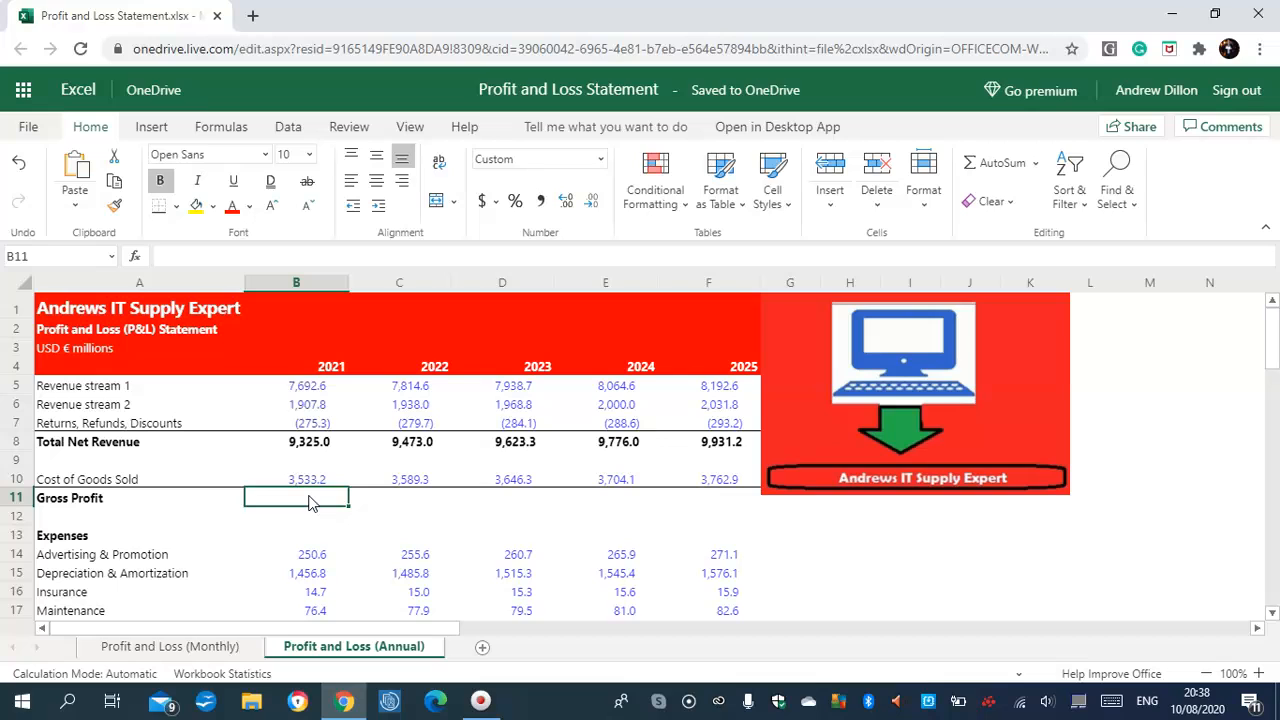
pyautogui.write('=B8')
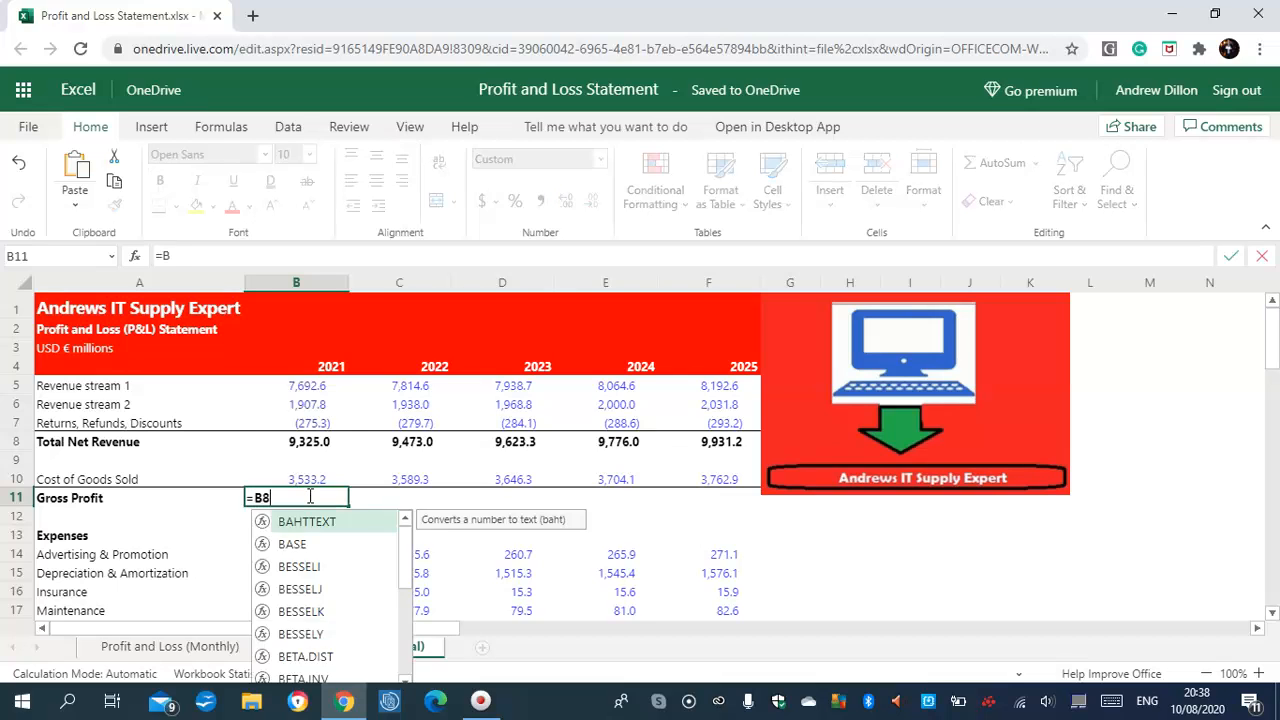
pyautogui.write('-B10')
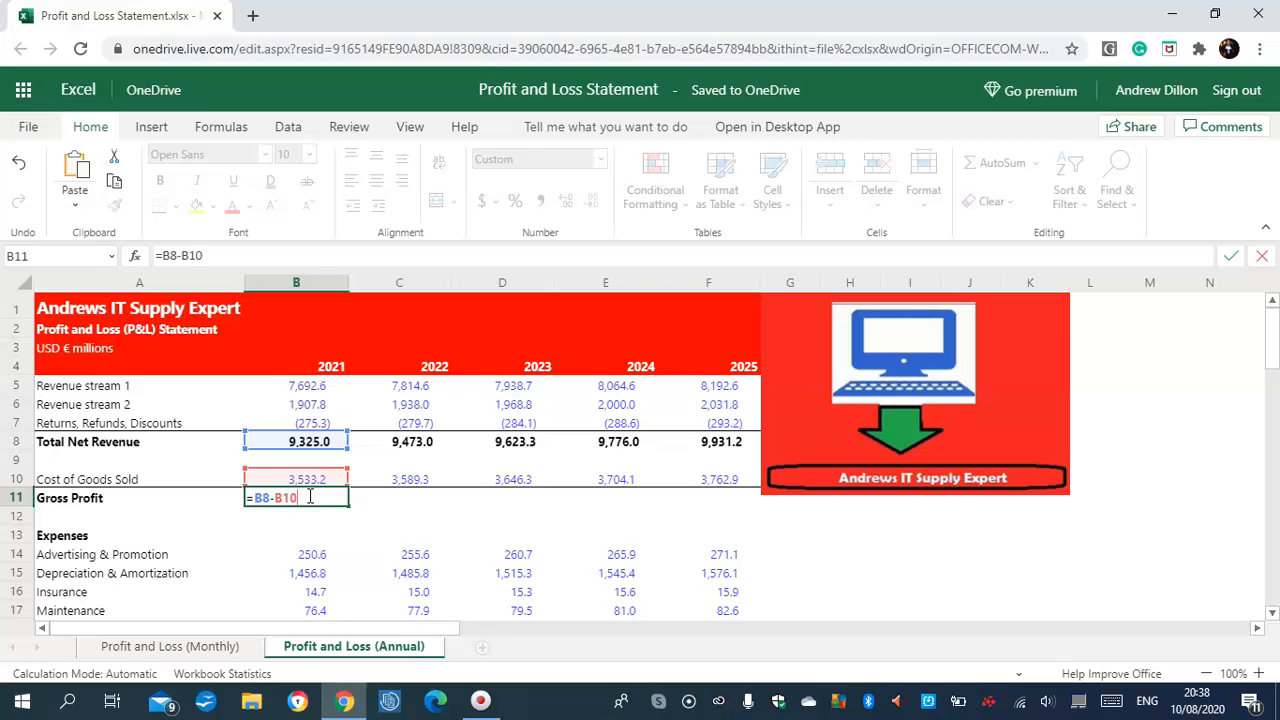
pyautogui.press('Return')
pyautogui.click(330, 510)
pyautogui.moveTo(348, 506); pyautogui.dragTo(695, 492)
# Enter =SUM(B14:B25) in B26 as the 2021 Total Expenses and fill it across to the 2025 column in F26.
pyautogui.moveTo(1270, 345); pyautogui.dragTo(1272, 390)
pyautogui.click(318, 537)
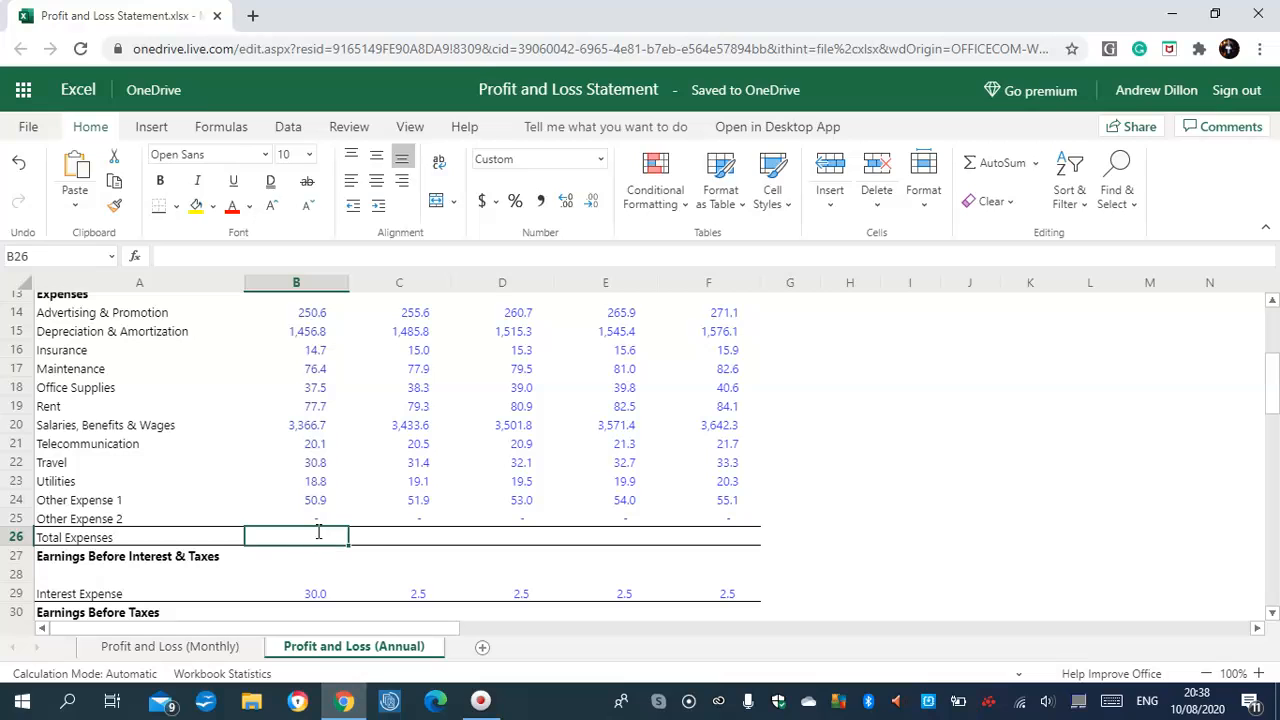
pyautogui.write('=SUM')
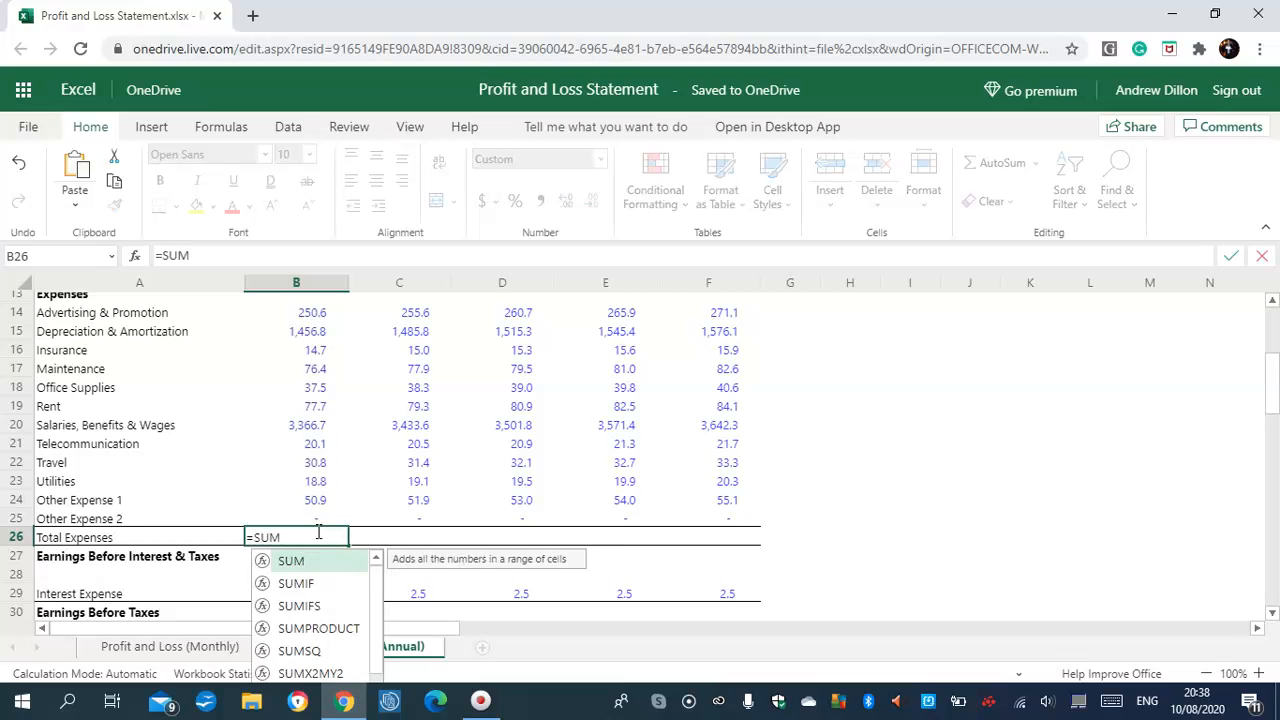
pyautogui.write('(B1')
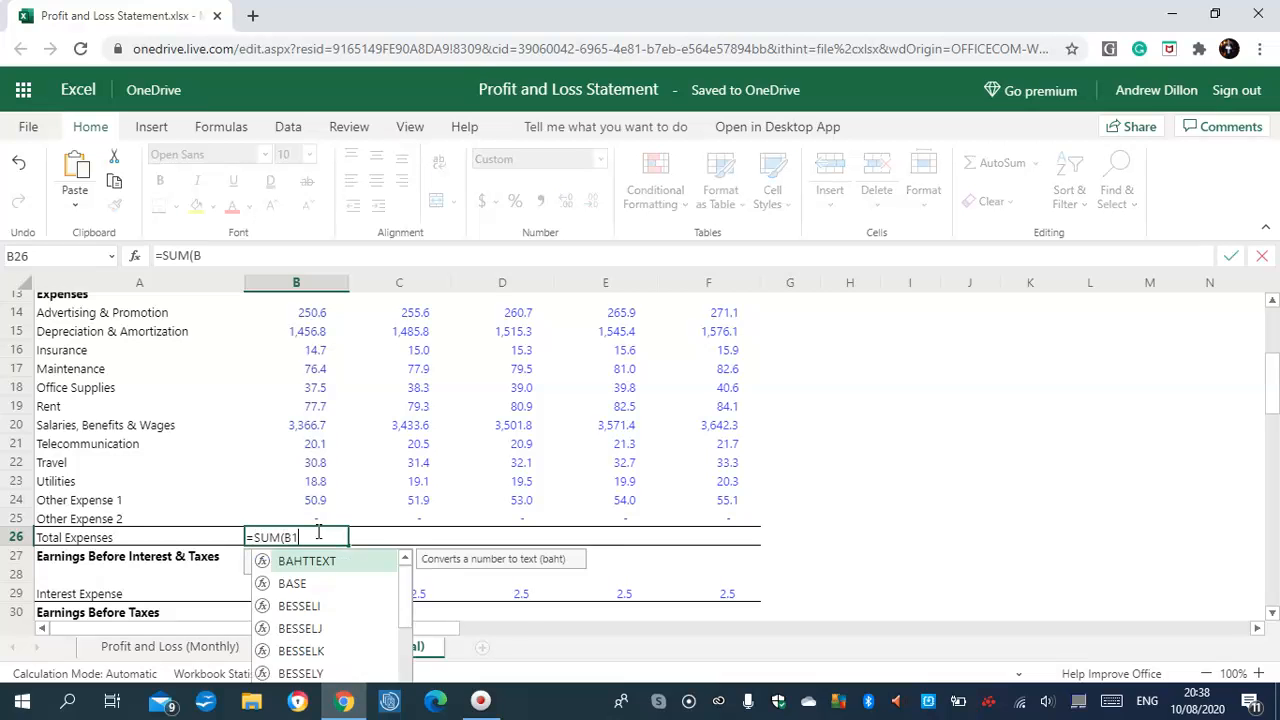
pyautogui.write('4:B25')
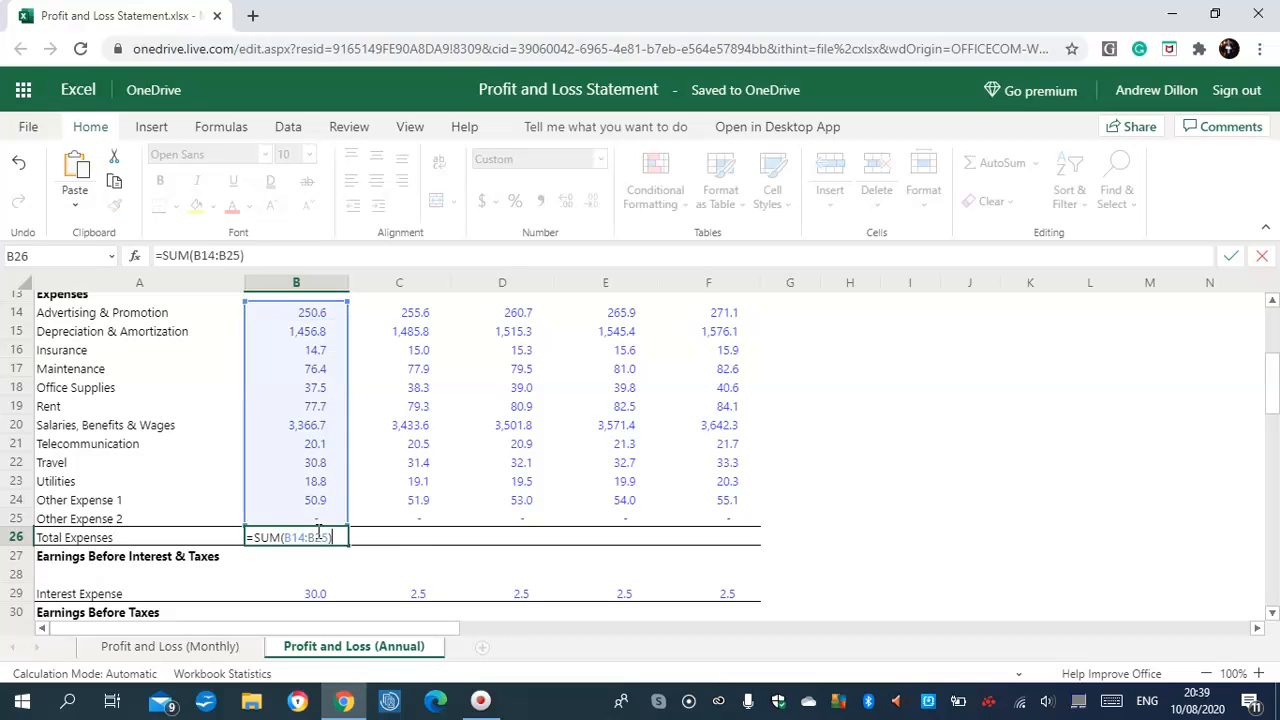
pyautogui.press('Return')
pyautogui.click(318, 538)
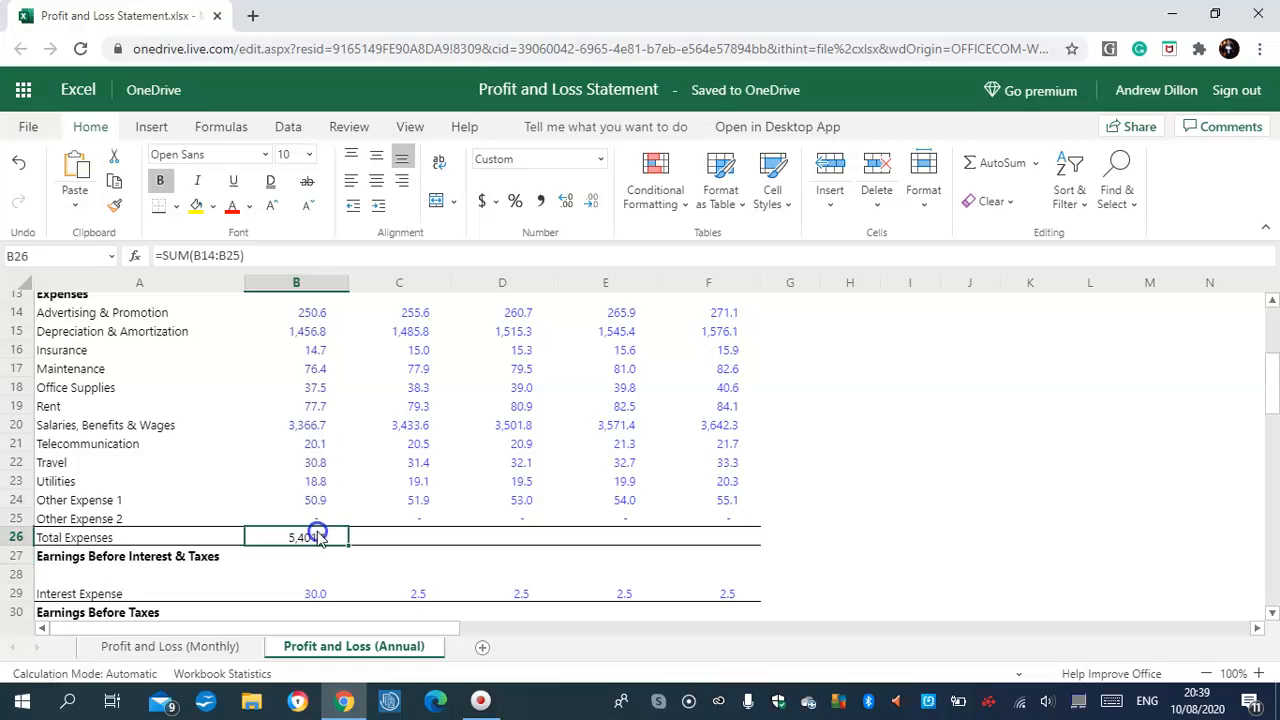
pyautogui.moveTo(347, 545); pyautogui.dragTo(715, 527)
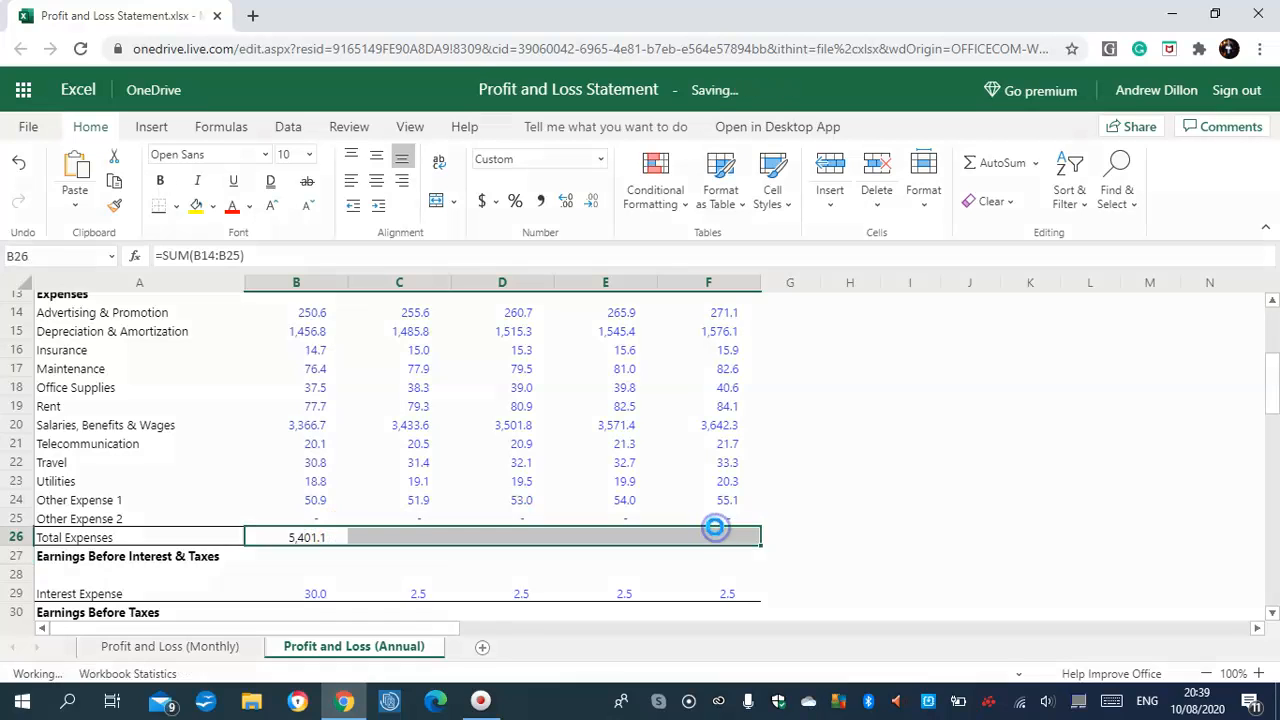
# Enter =B11-B26 in B27 as the 2021 Earnings Before Interest & Taxes and fill it across to the 2025 column in F27.
pyautogui.click(313, 560)
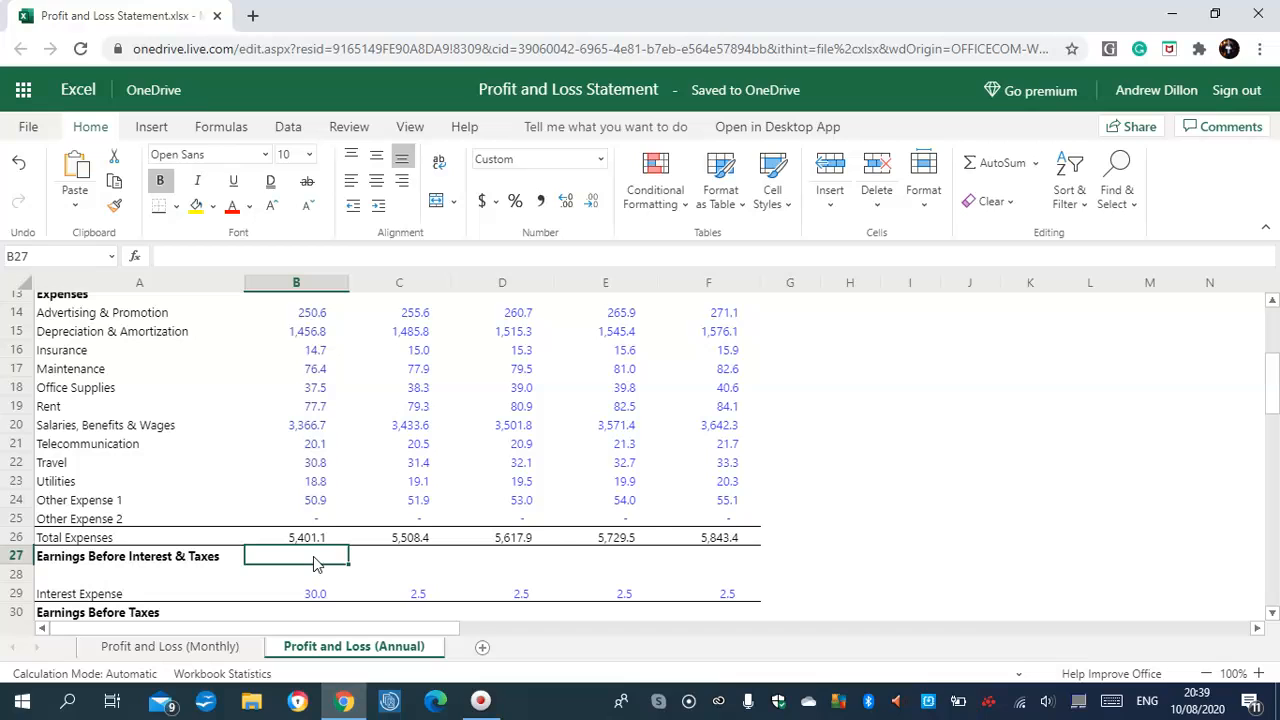
pyautogui.write('=')
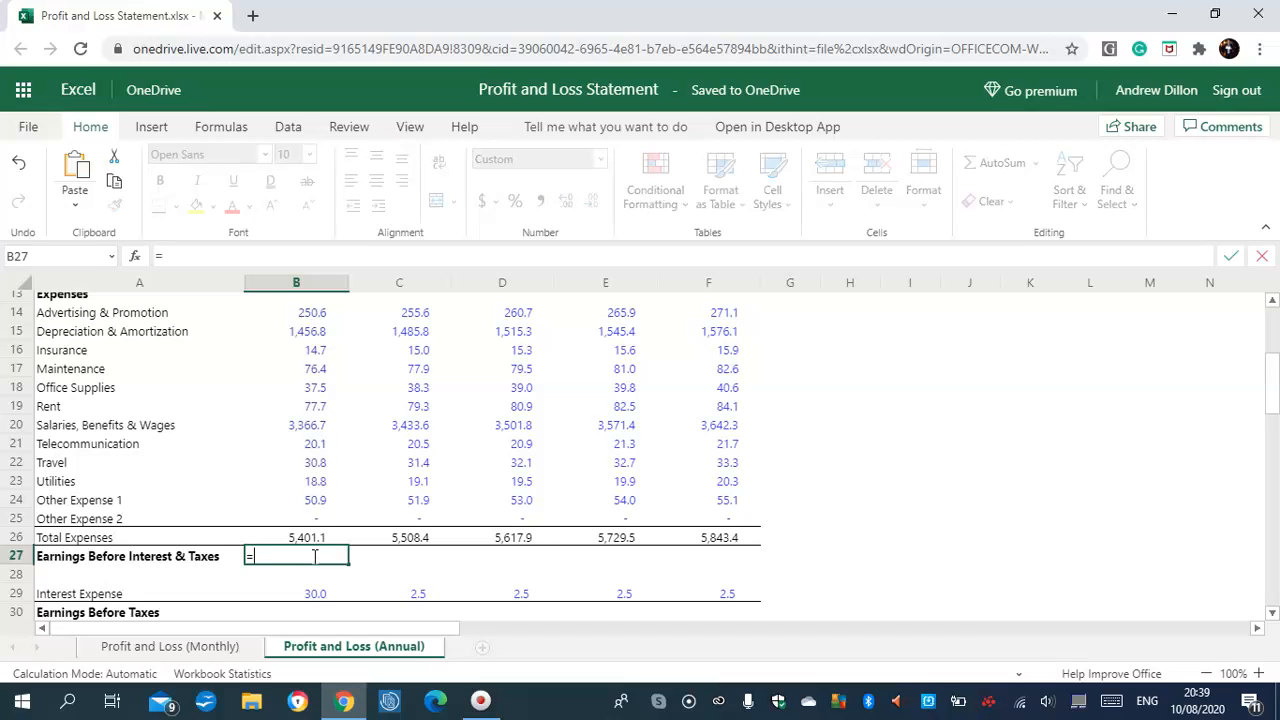
pyautogui.write('B11-B2')
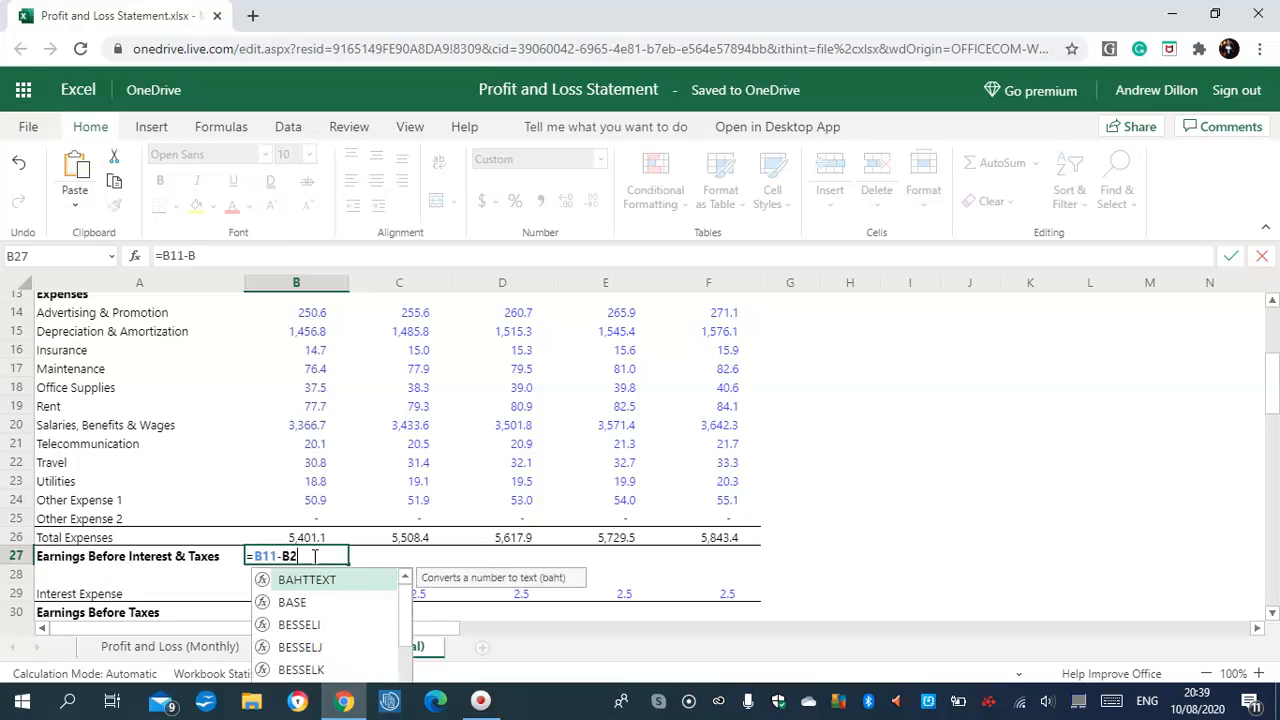
pyautogui.write('6')
pyautogui.press('Return')
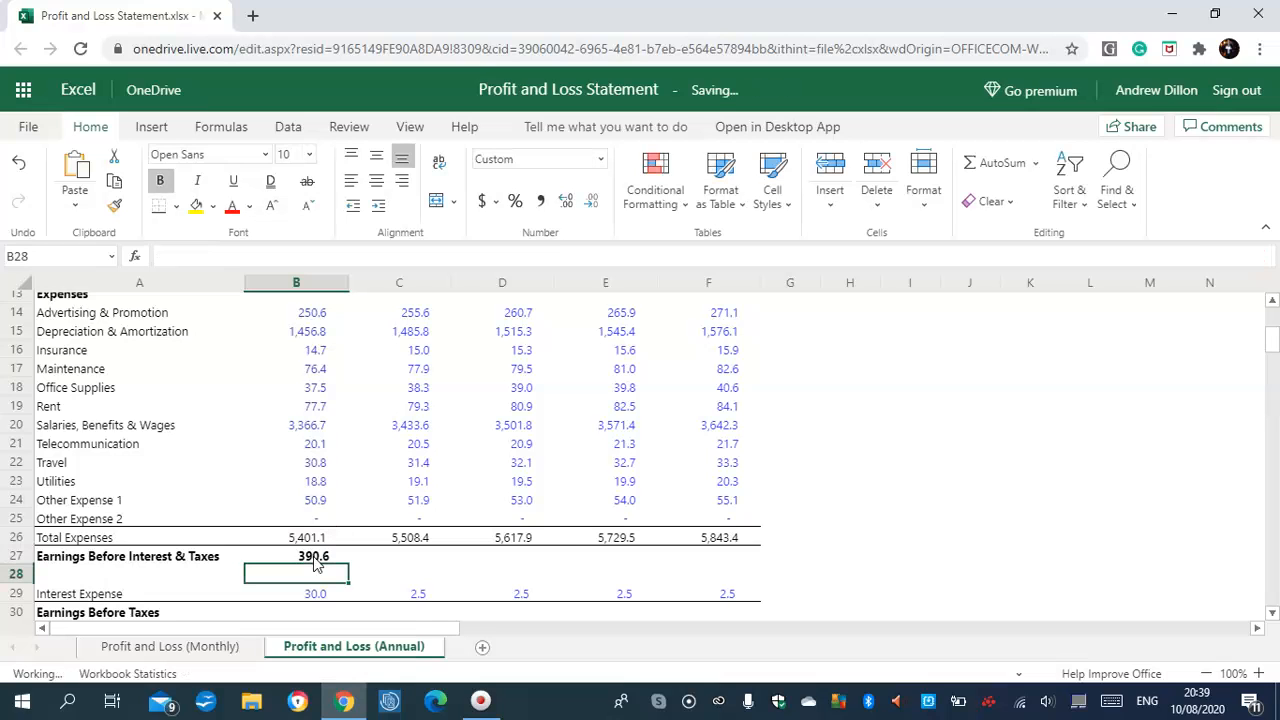
pyautogui.click(312, 557)
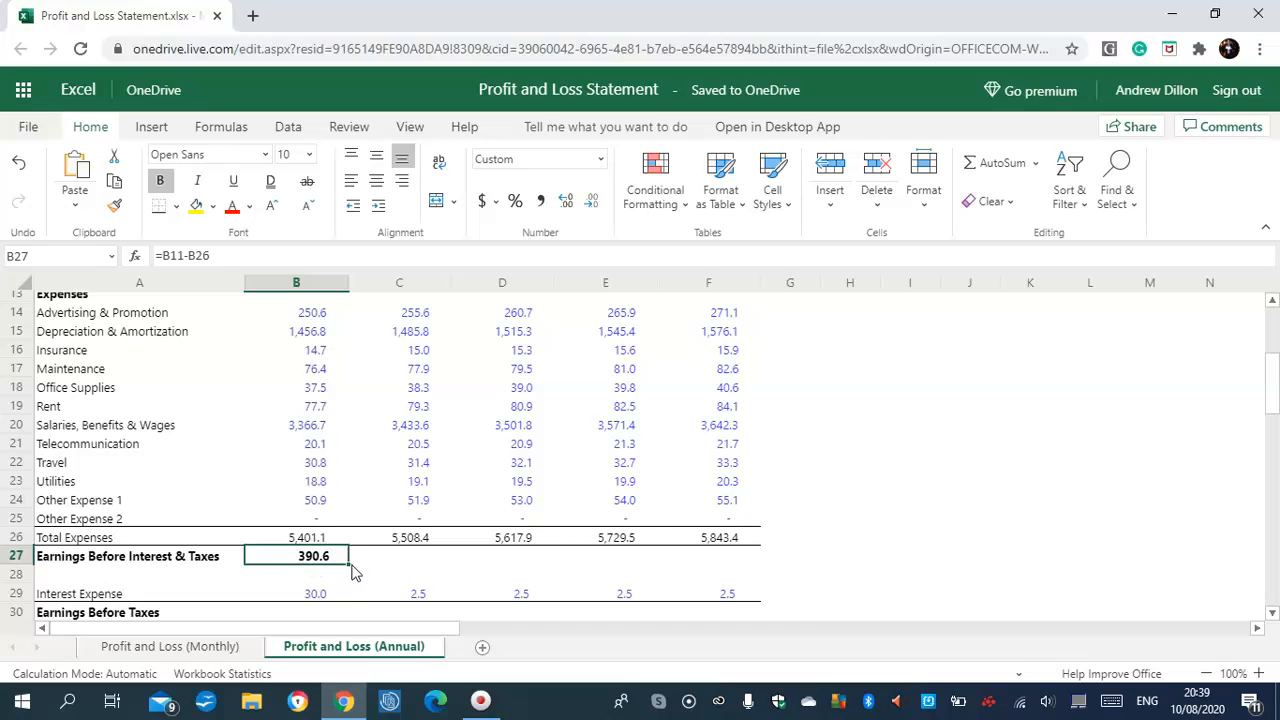
pyautogui.click(300, 537)
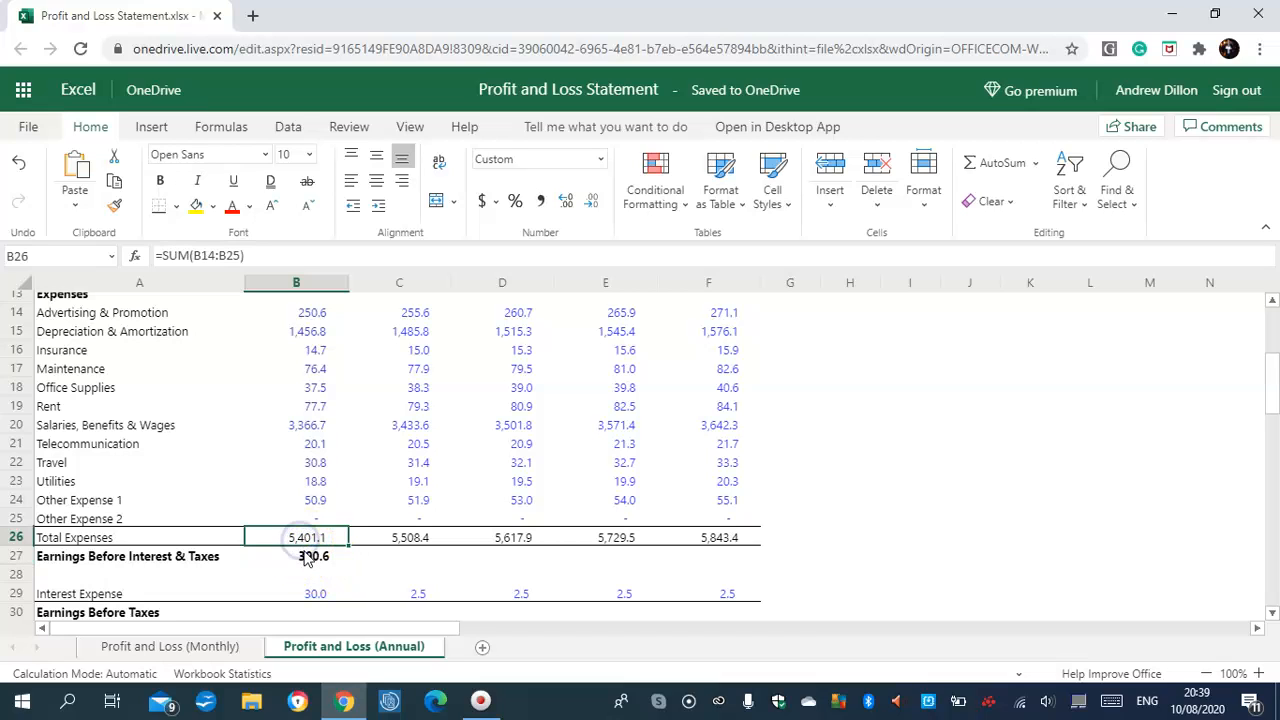
pyautogui.click(310, 557)
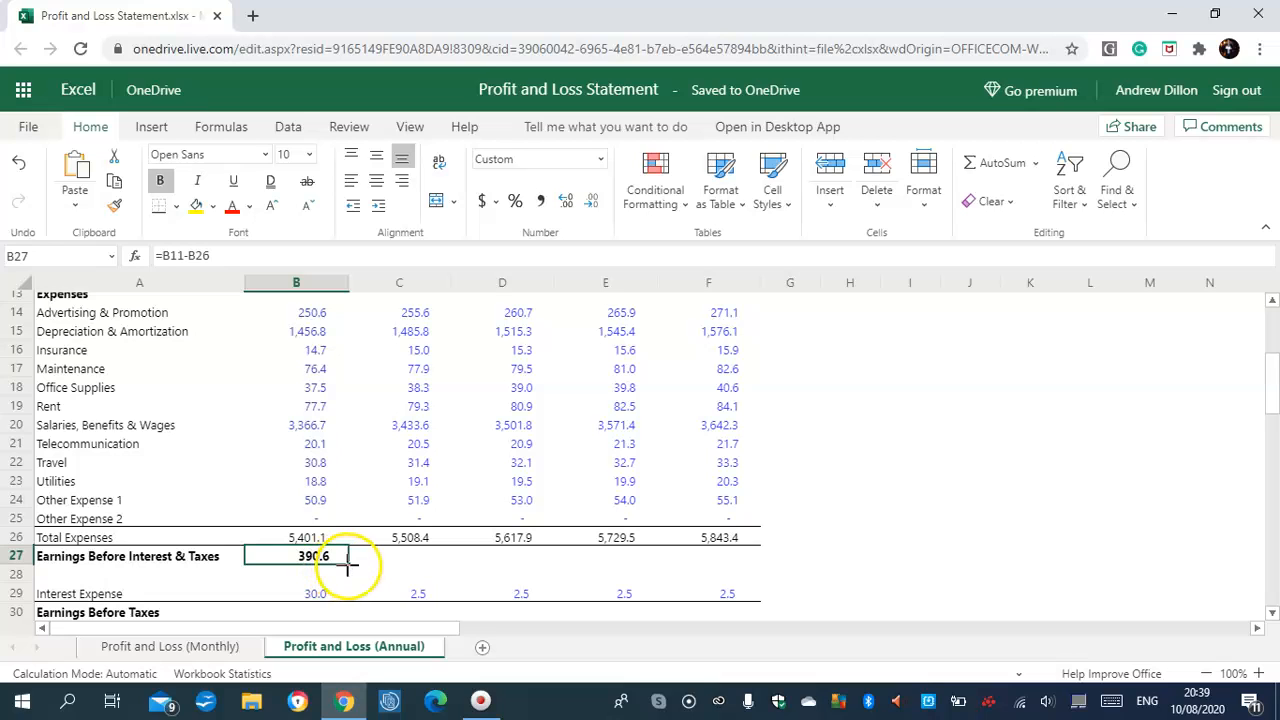
pyautogui.moveTo(370, 561); pyautogui.dragTo(667, 557)
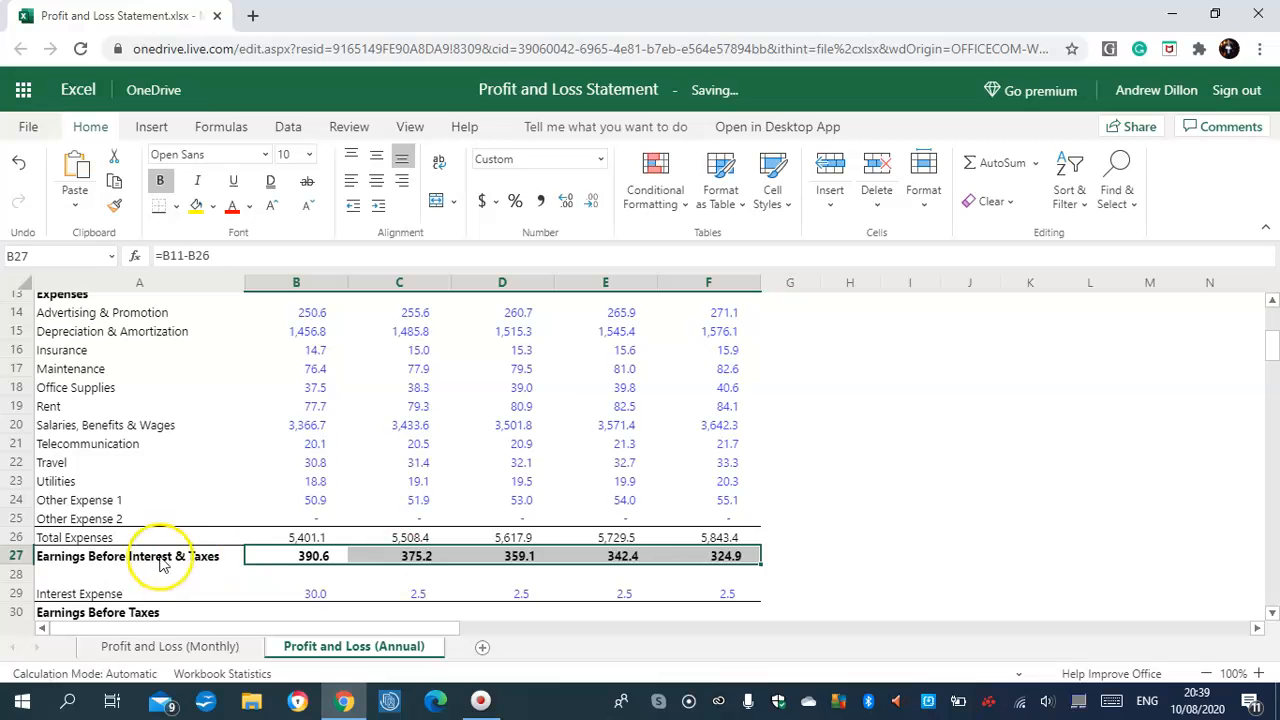
# Enter =B27-B29 in B30 as the 2021 Earnings Before Taxes and fill it across to the 2025 column in F30.
pyautogui.click(1272, 612)
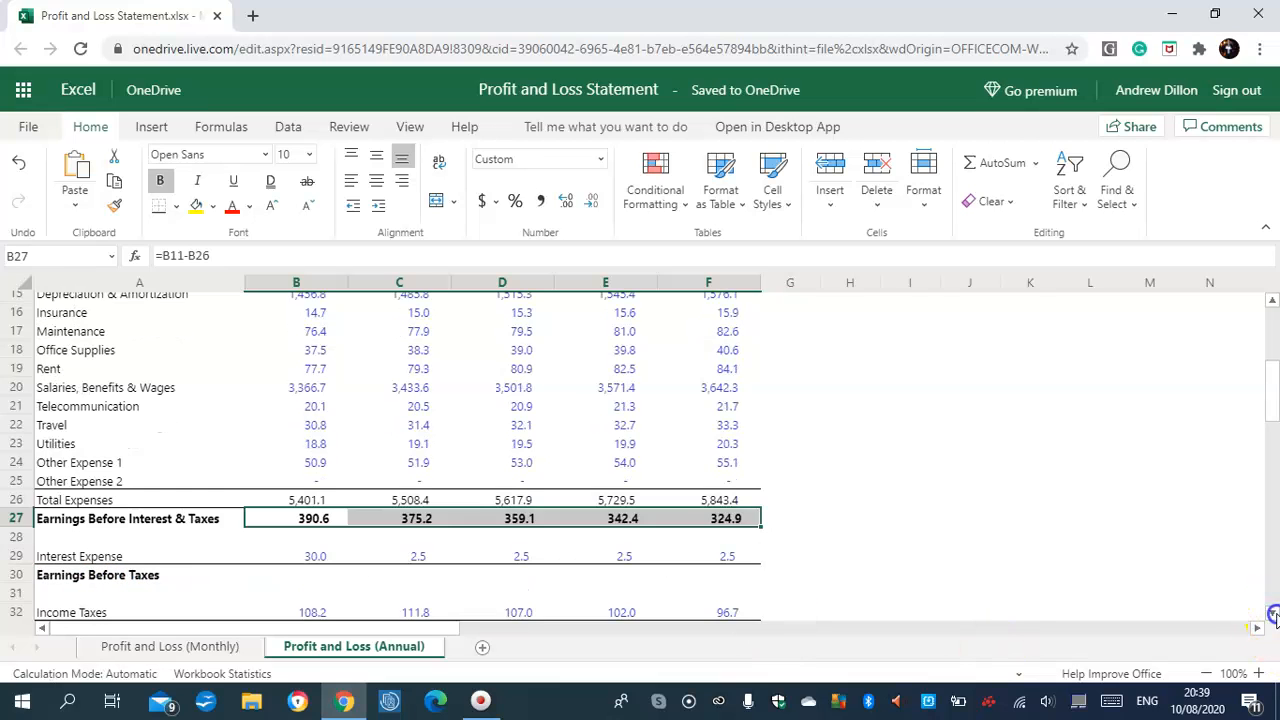
pyautogui.click(1272, 613)
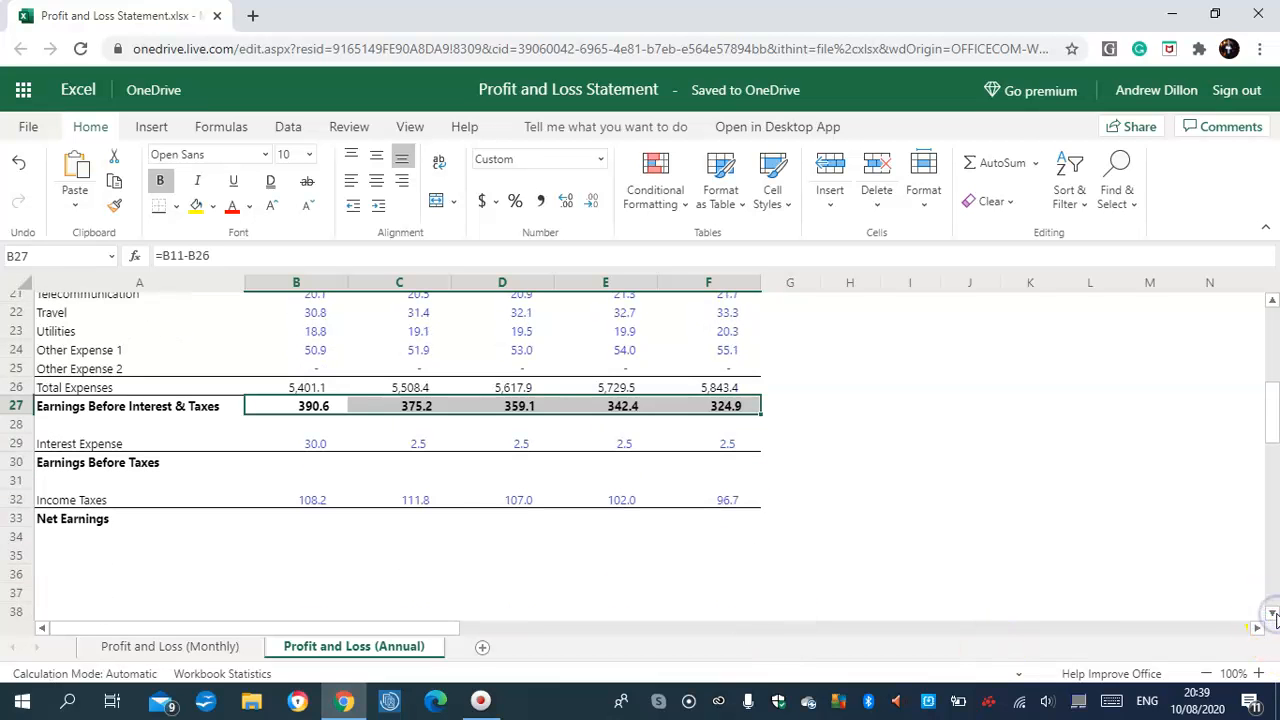
pyautogui.click(313, 465)
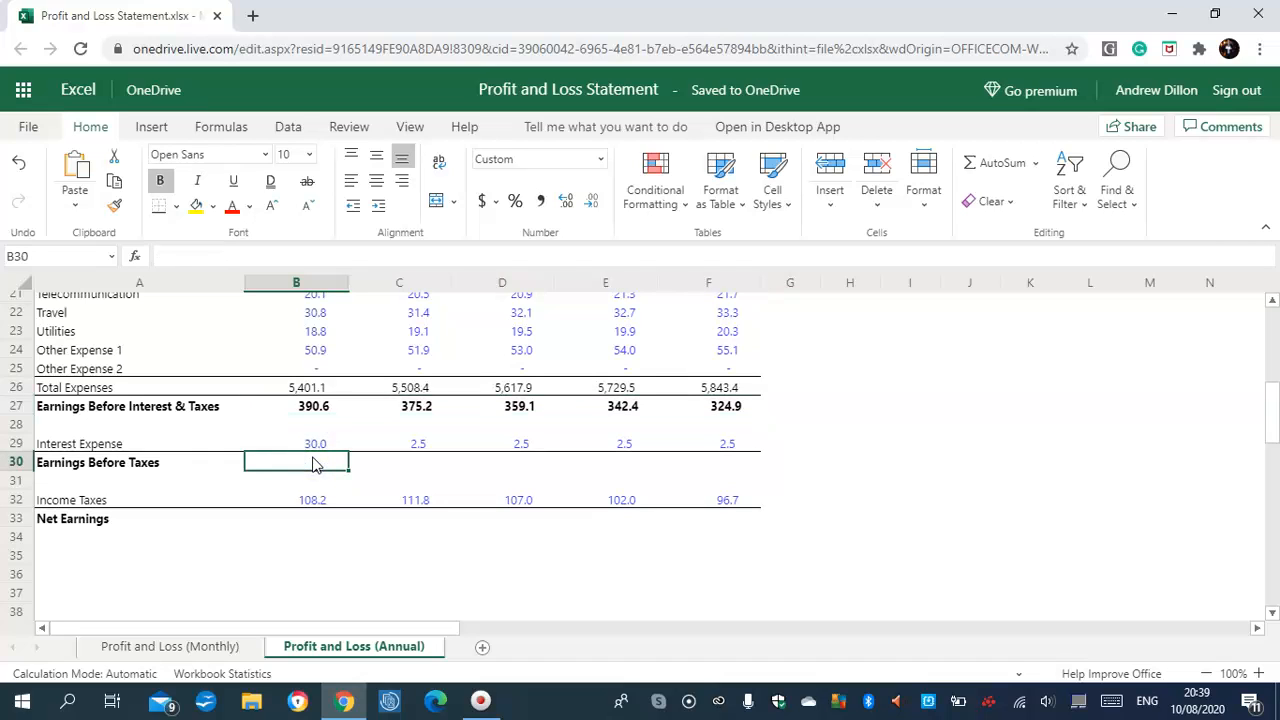
pyautogui.write('=B27')
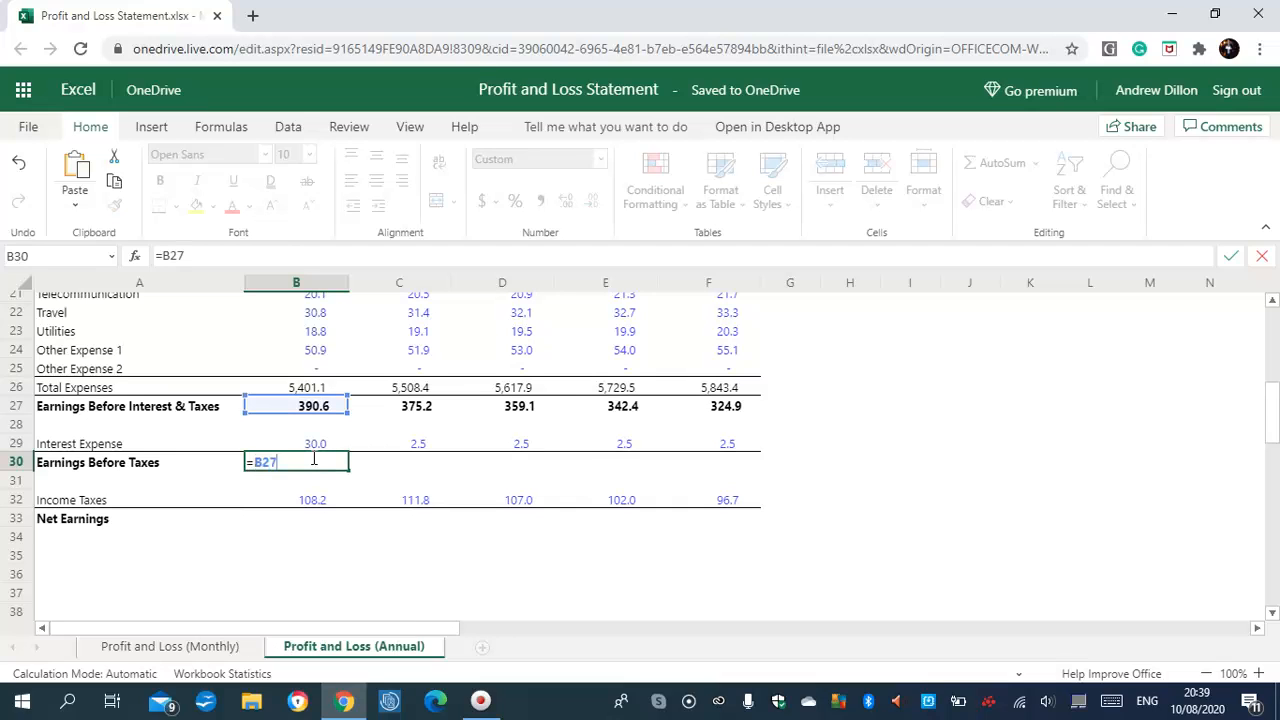
pyautogui.write('-B29')
pyautogui.click(297, 458)
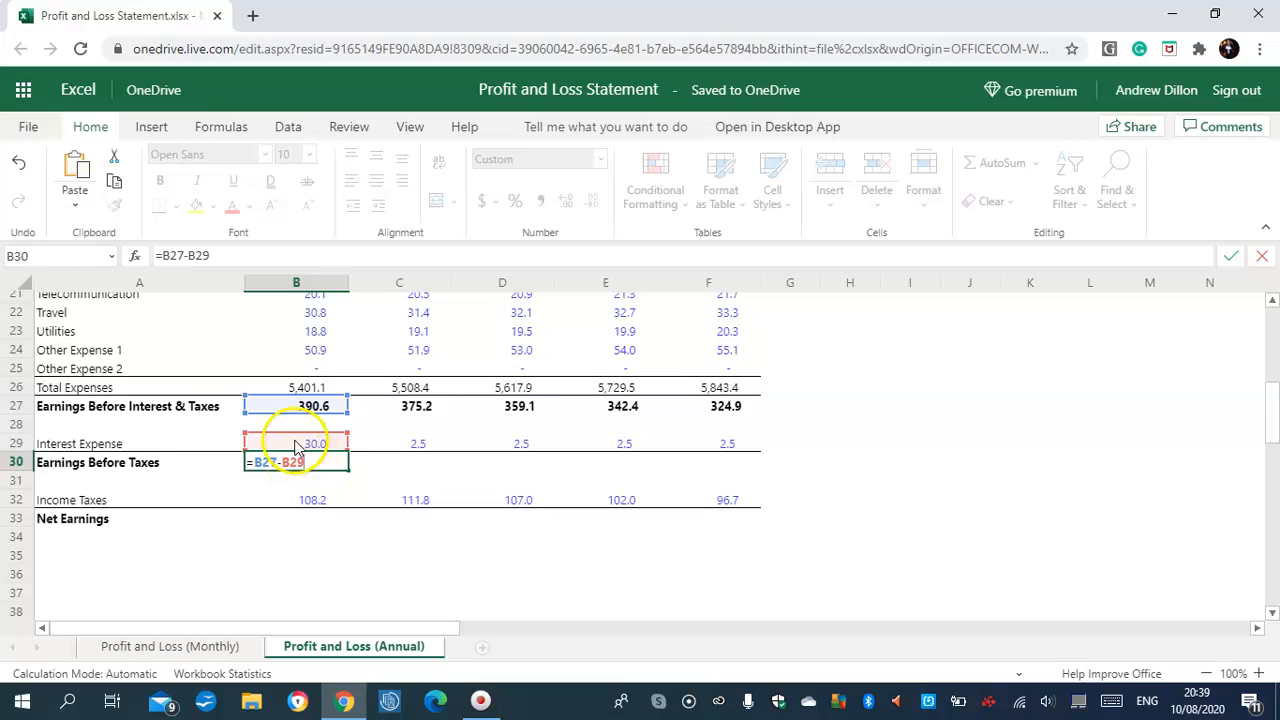
pyautogui.press('Return')
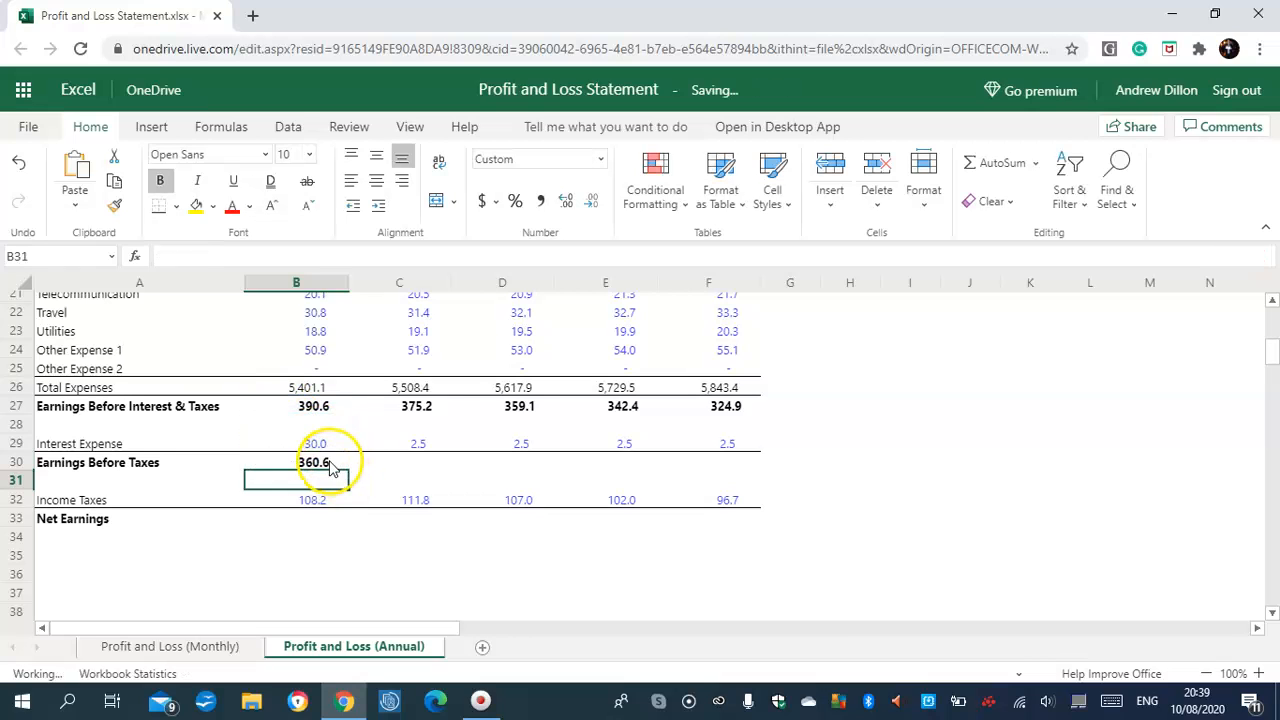
pyautogui.click(334, 466)
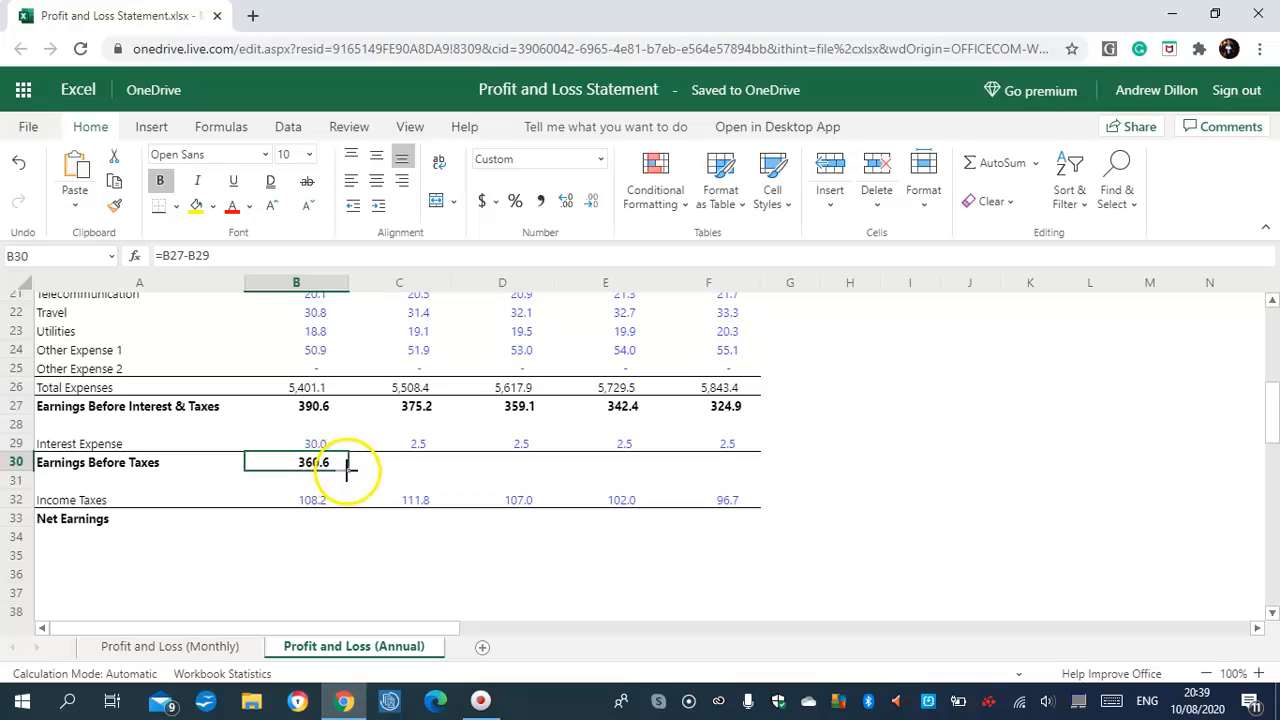
pyautogui.moveTo(347, 467); pyautogui.dragTo(722, 464)
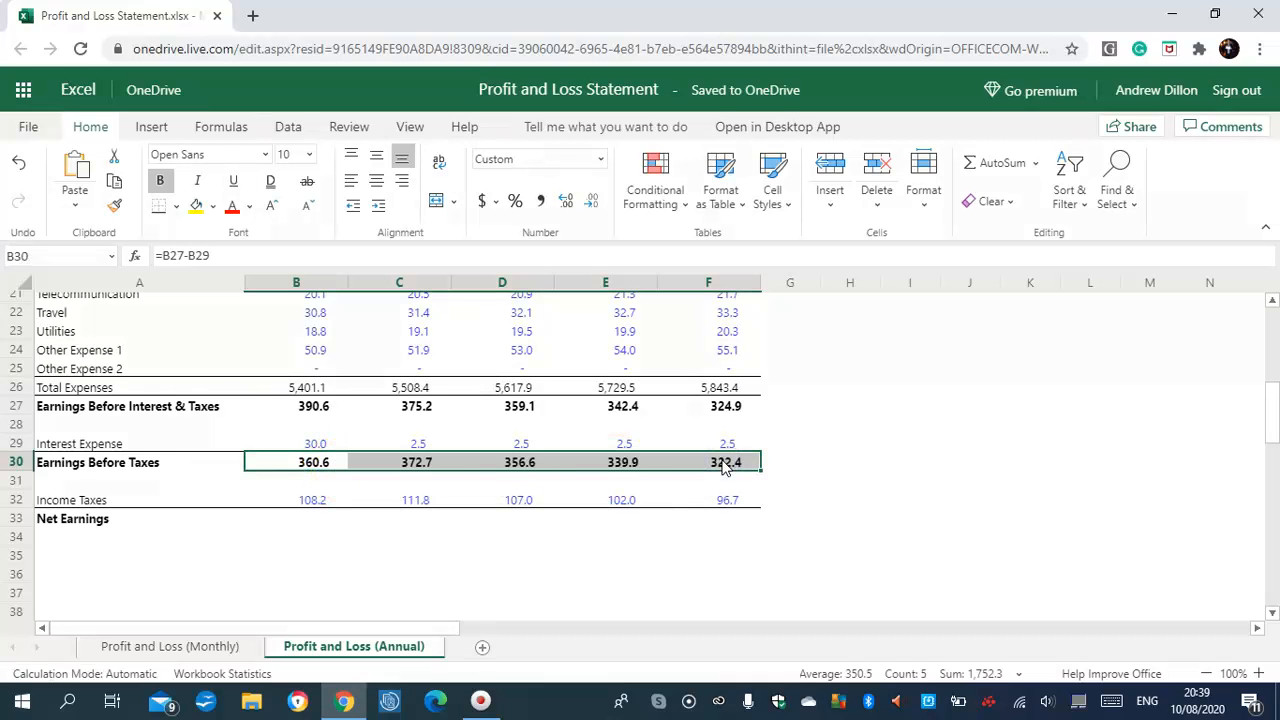
# Enter =+B30-B32 in B33 as the 2021 Net Earnings and fill it across to the 2025 column in F33.
pyautogui.click(318, 519)
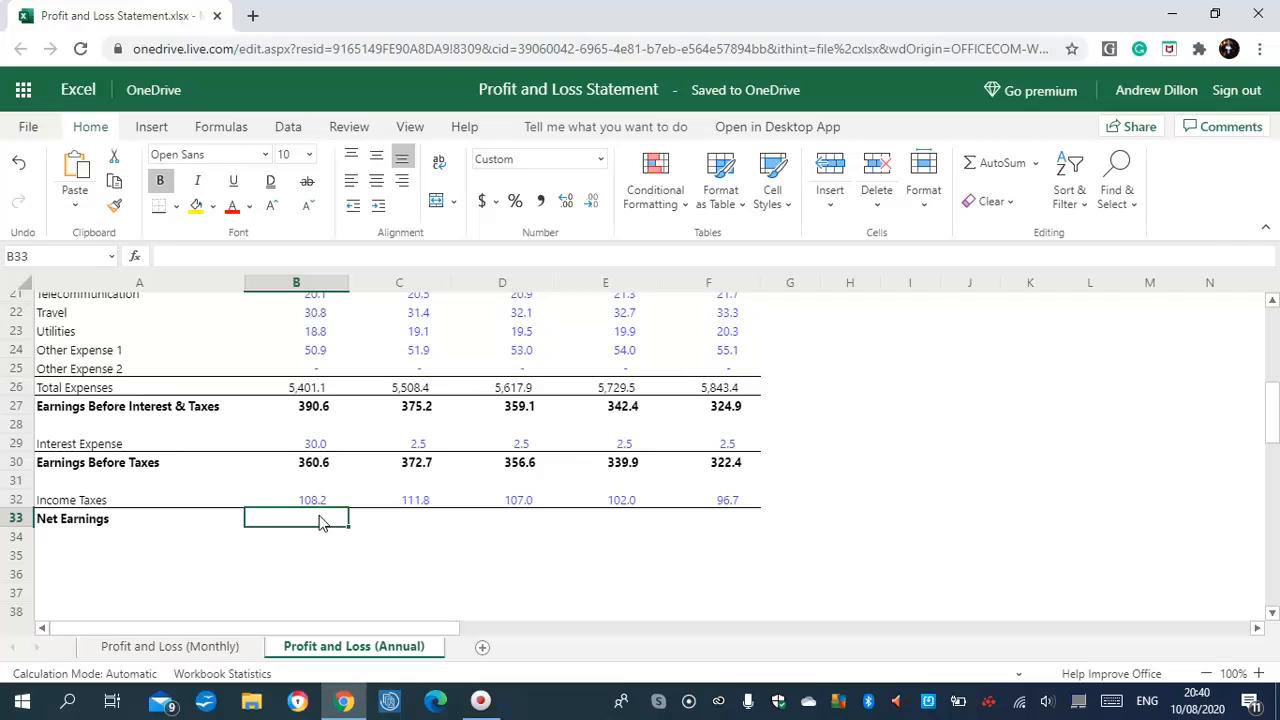
pyautogui.write('=+B3')
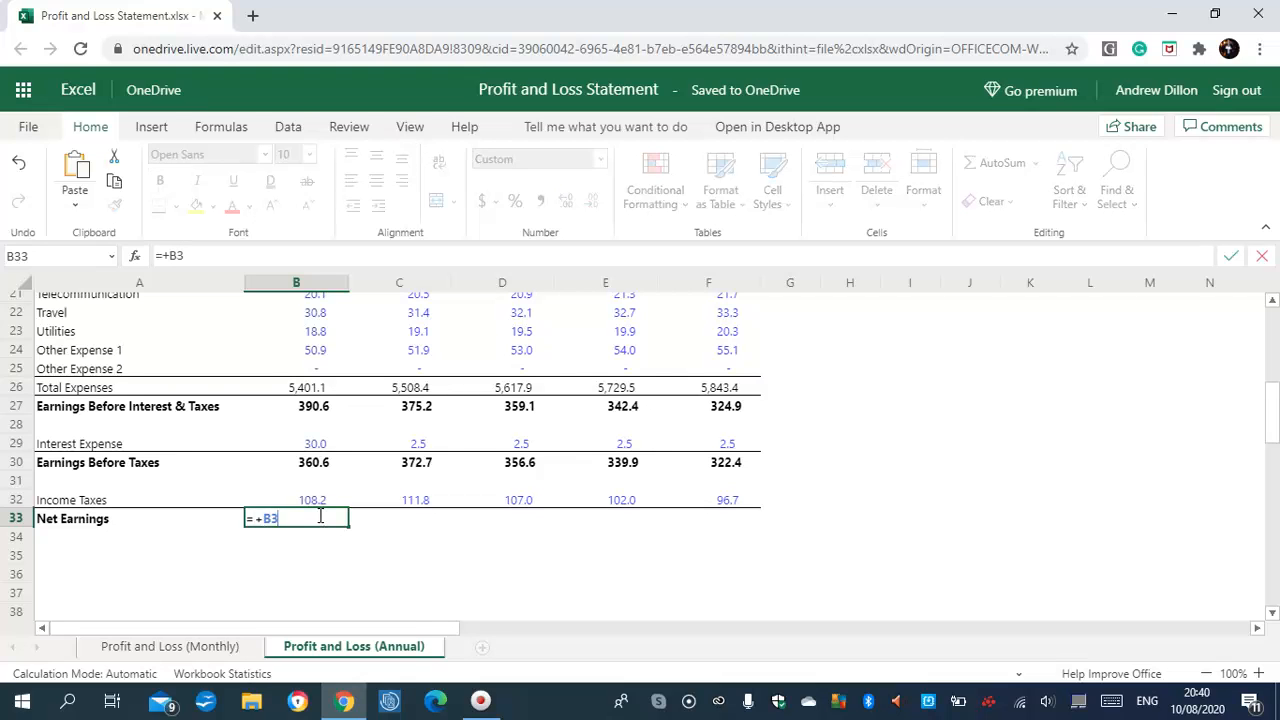
pyautogui.write('0-B32')
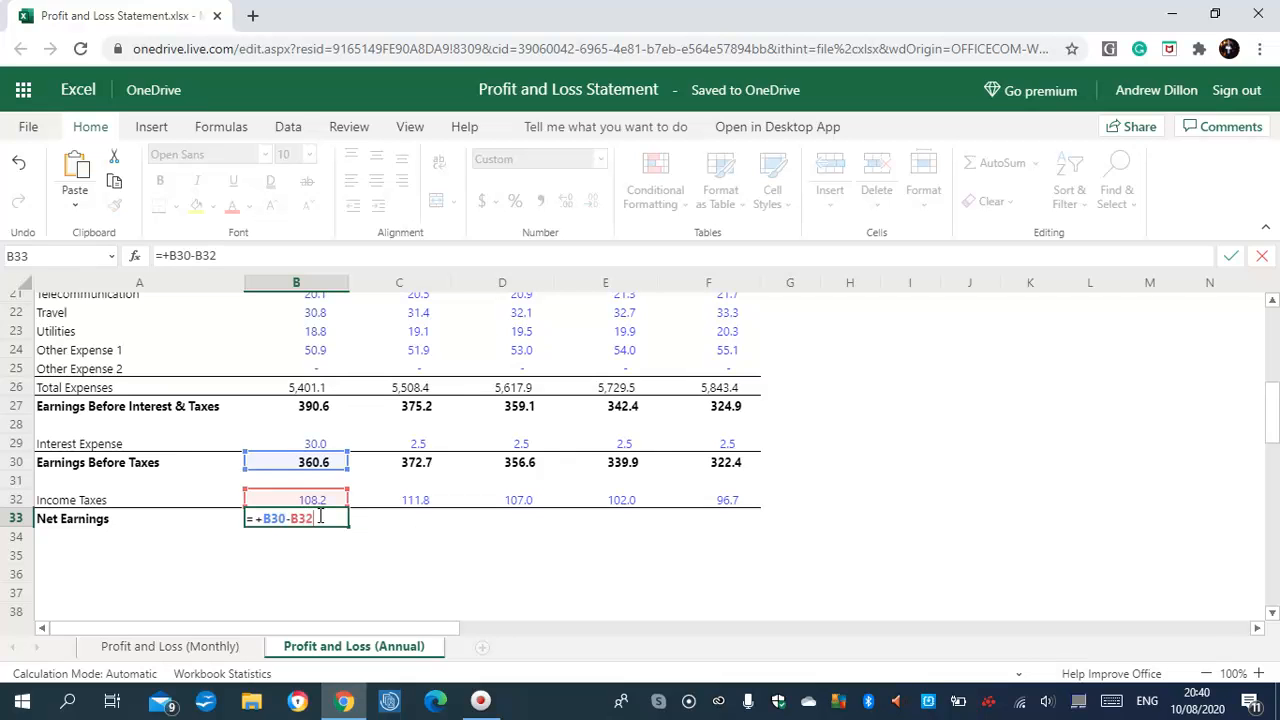
pyautogui.press('Return')
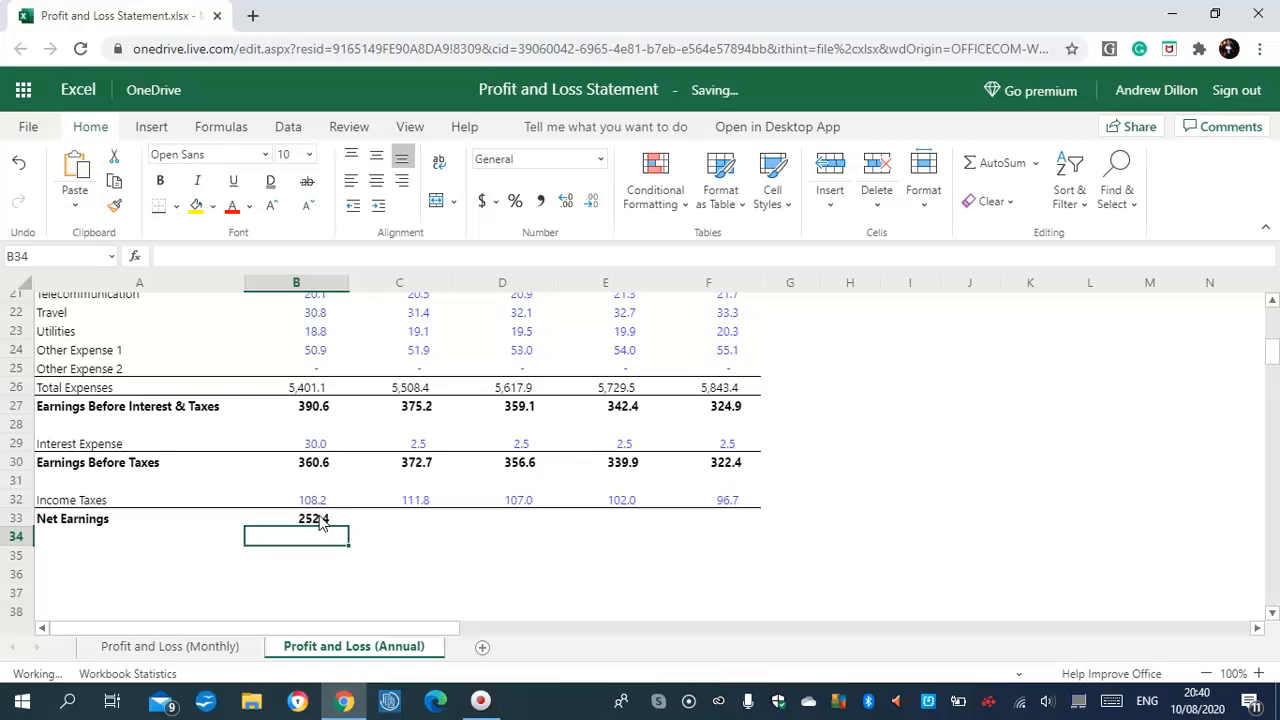
pyautogui.click(321, 522)
pyautogui.moveTo(349, 530); pyautogui.dragTo(703, 525)
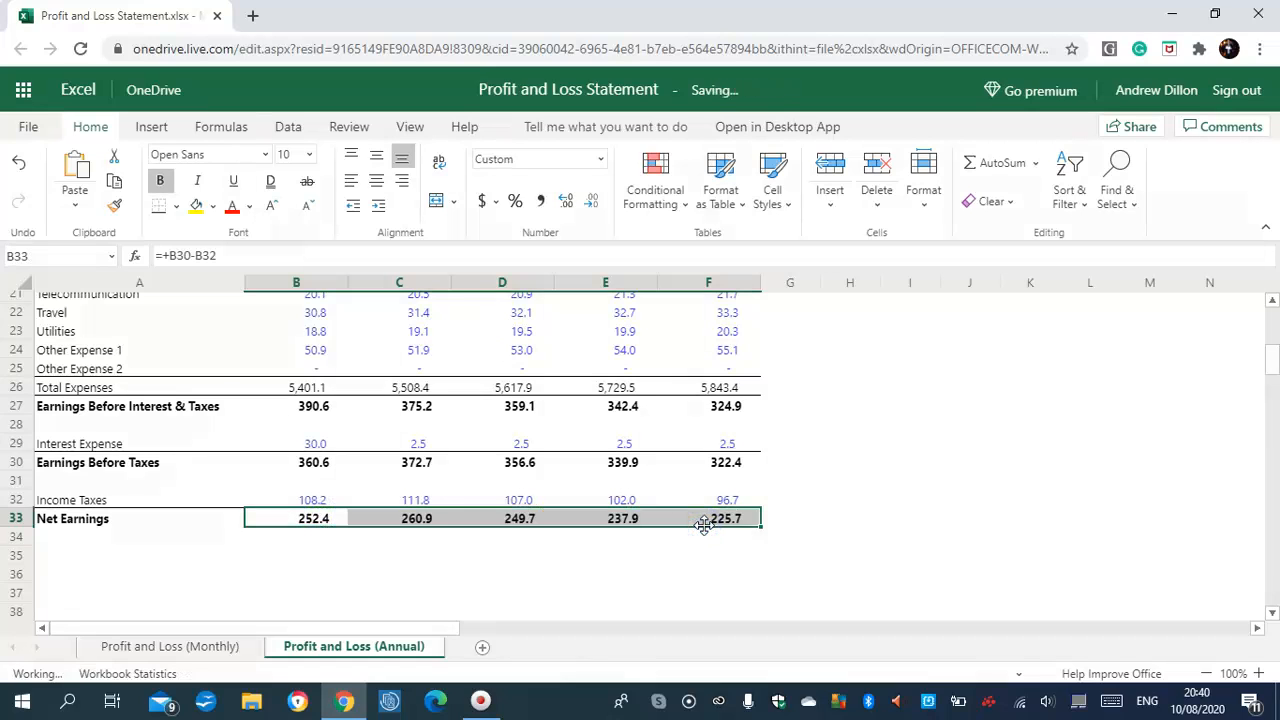
# On the Profit and Loss (Monthly) sheet, insert a 2-D line chart with markers from the revenue rows A5:M8, January to December.
pyautogui.moveTo(1272, 405); pyautogui.dragTo(1262, 313)
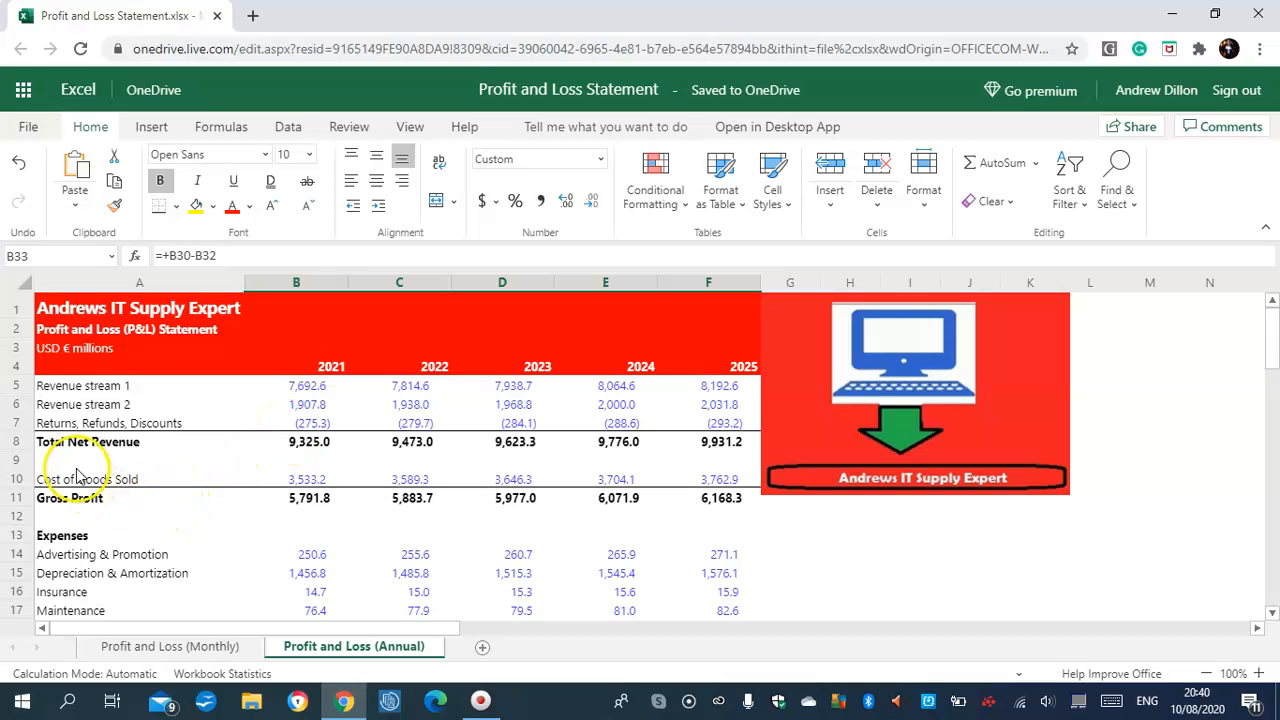
pyautogui.click(168, 648)
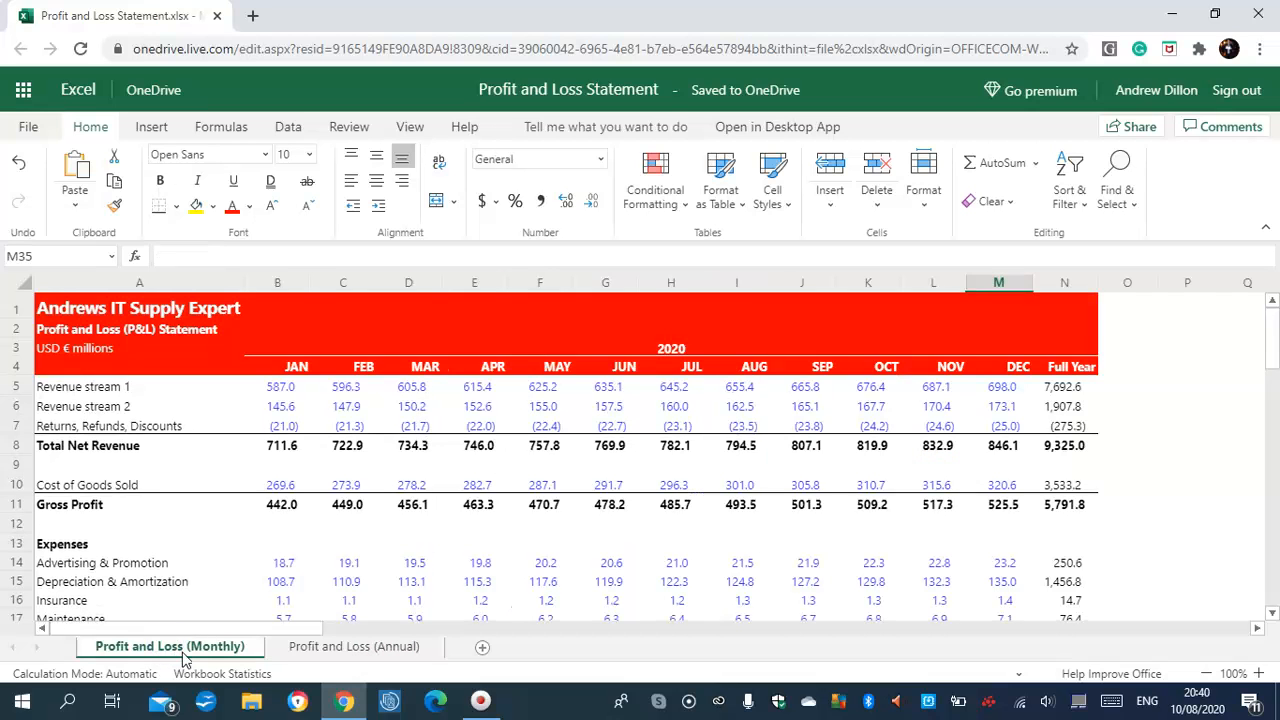
pyautogui.moveTo(1274, 348); pyautogui.dragTo(1275, 322)
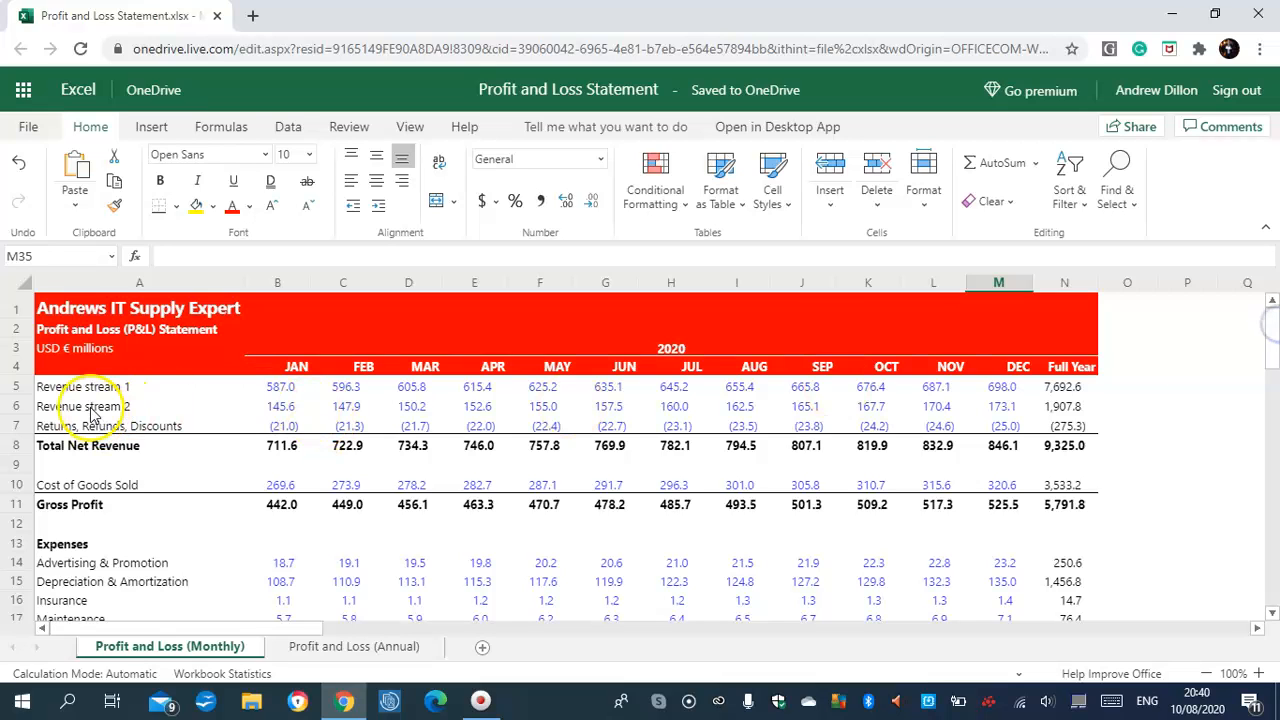
pyautogui.moveTo(40, 386); pyautogui.dragTo(1005, 453)
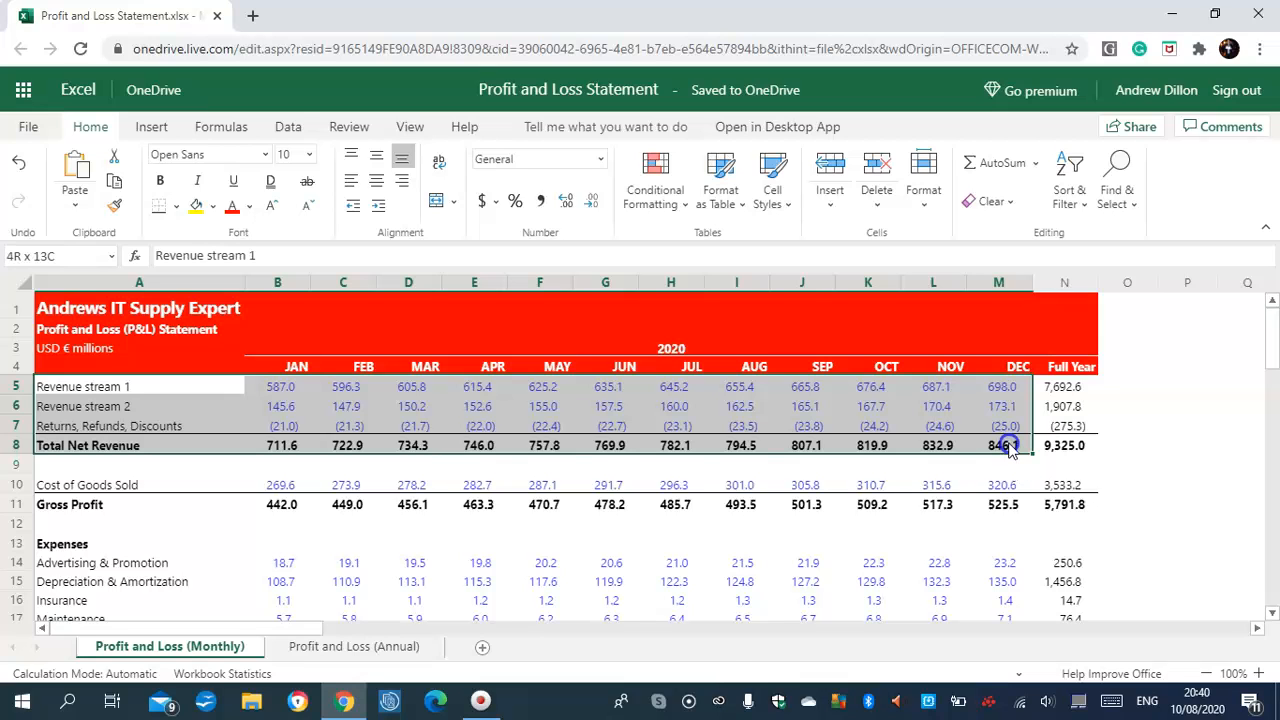
pyautogui.click(149, 127)
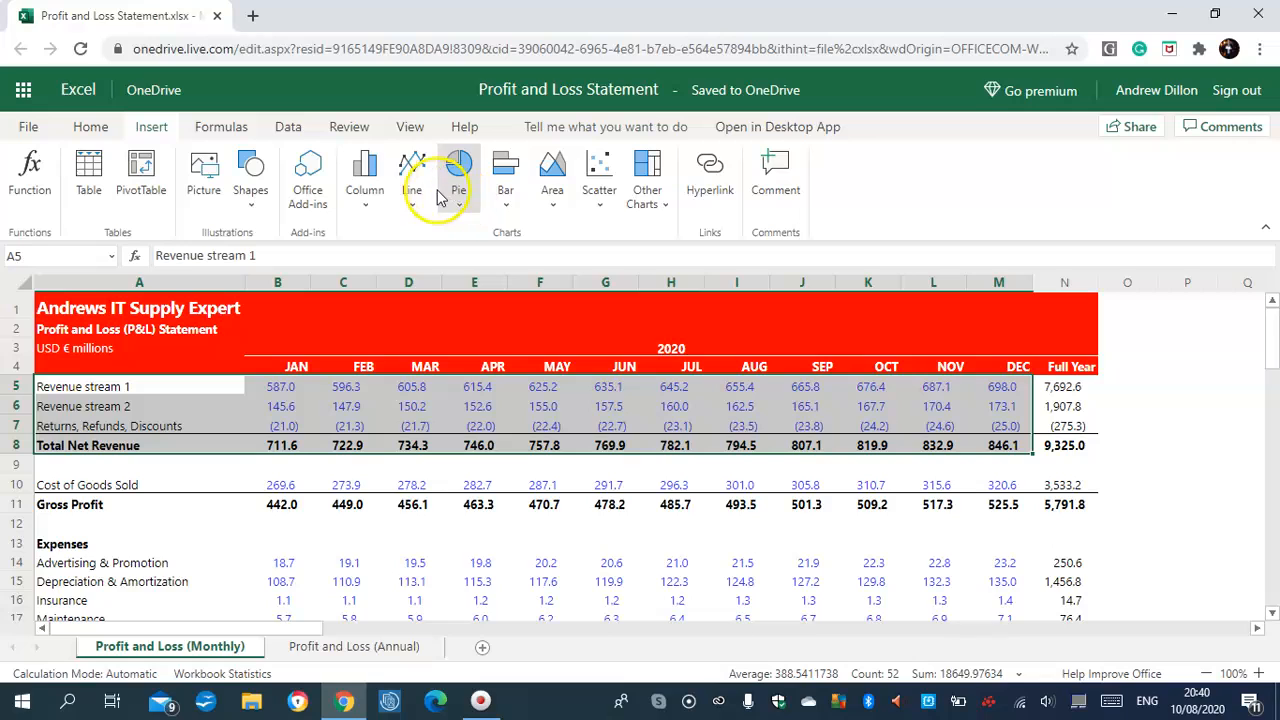
pyautogui.click(411, 176)
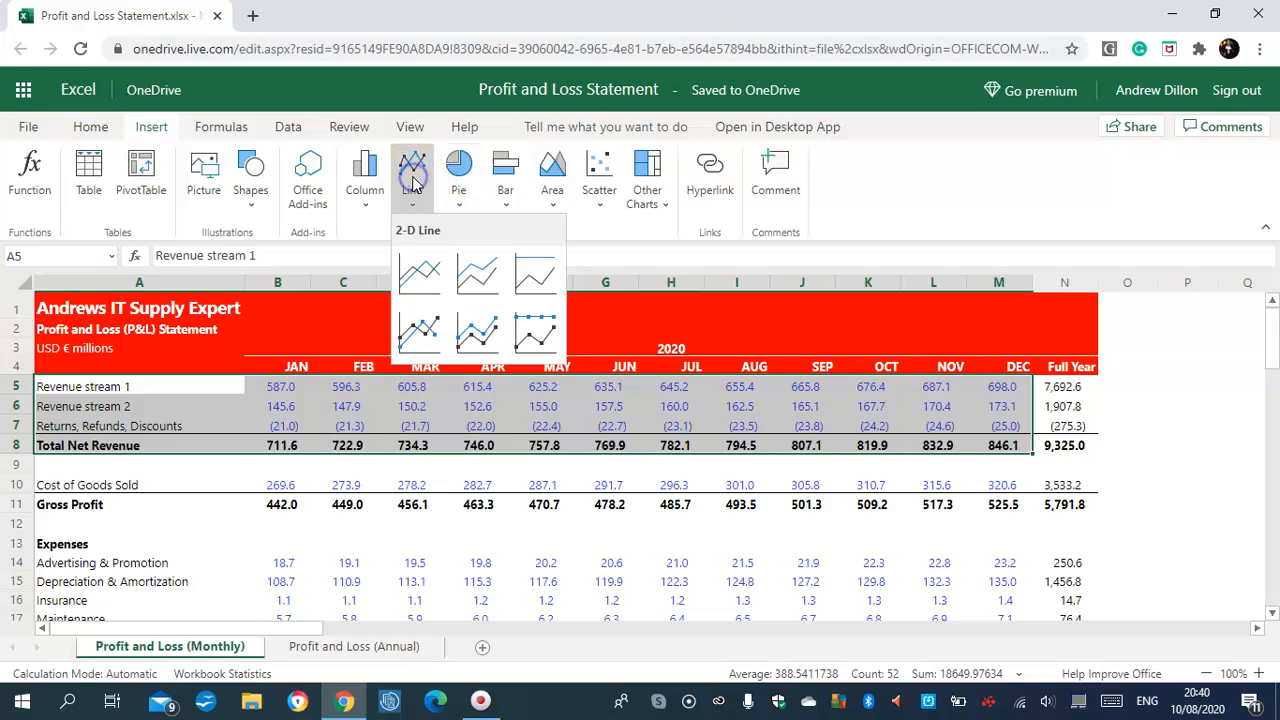
pyautogui.click(418, 336)
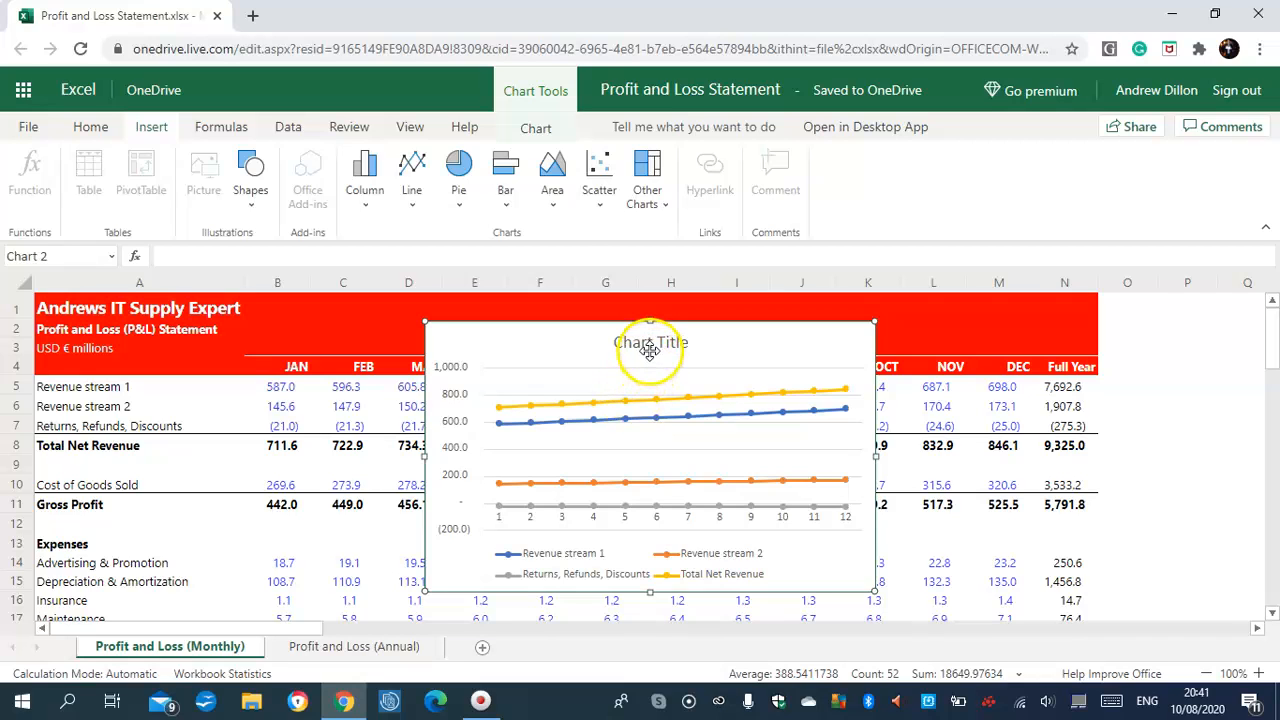
# Change the line chart's title to "Net Revenue Line Chart".
pyautogui.click(535, 128)
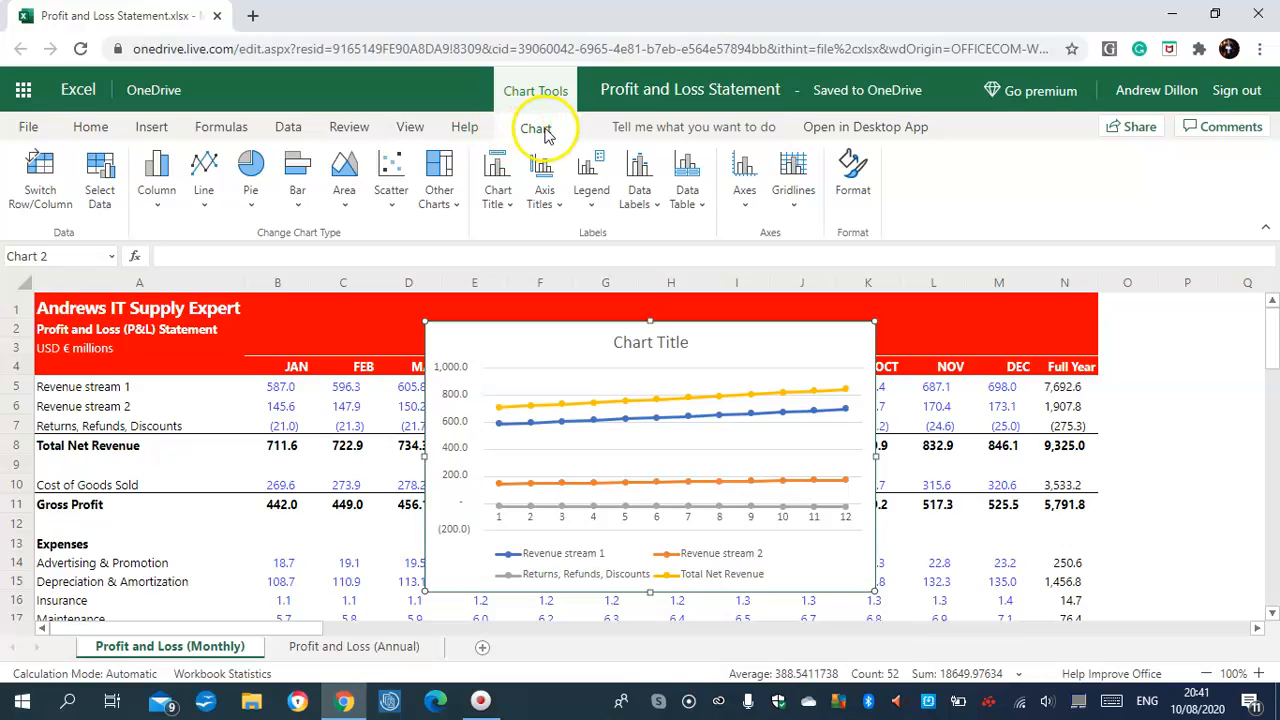
pyautogui.click(543, 192)
pyautogui.click(538, 192)
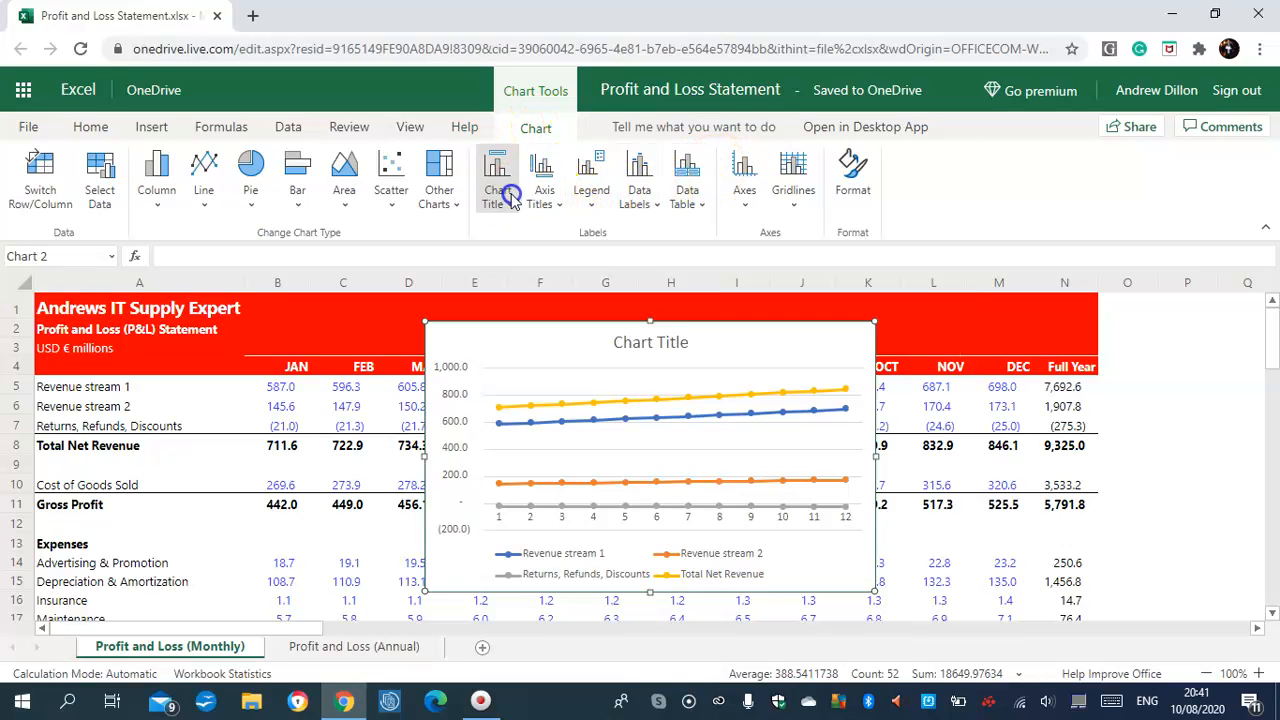
pyautogui.click(508, 198)
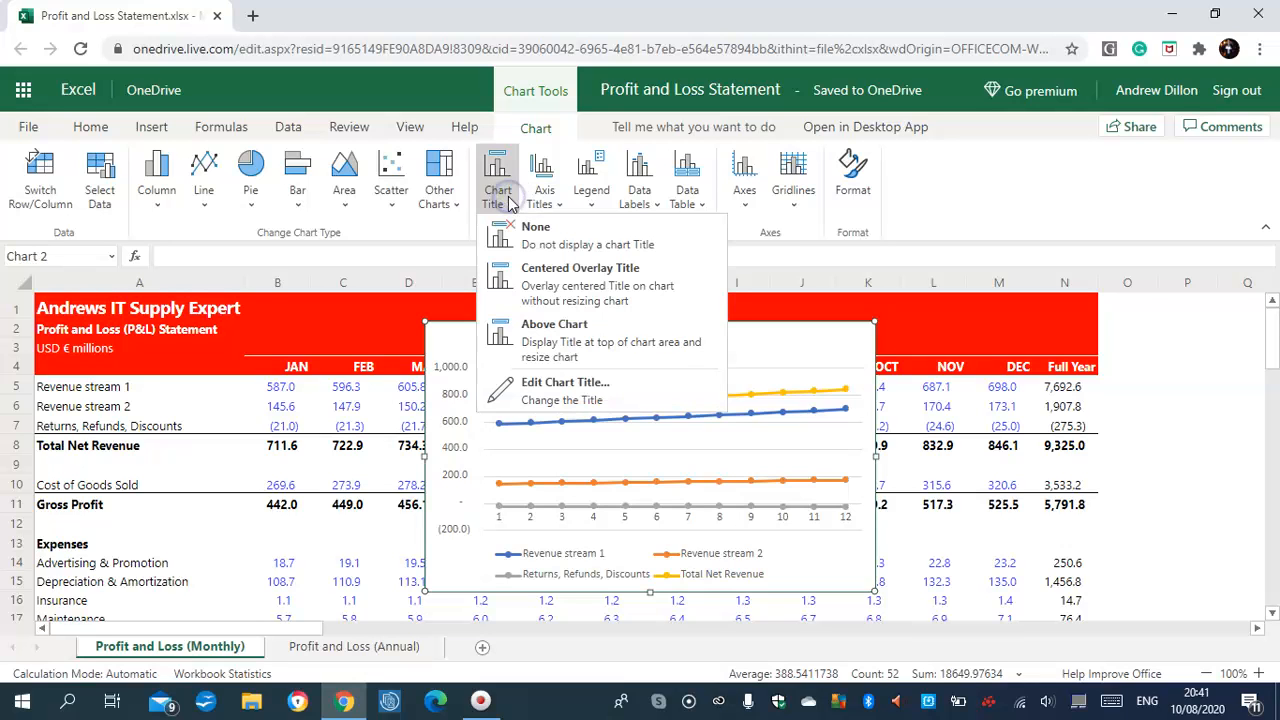
pyautogui.click(576, 382)
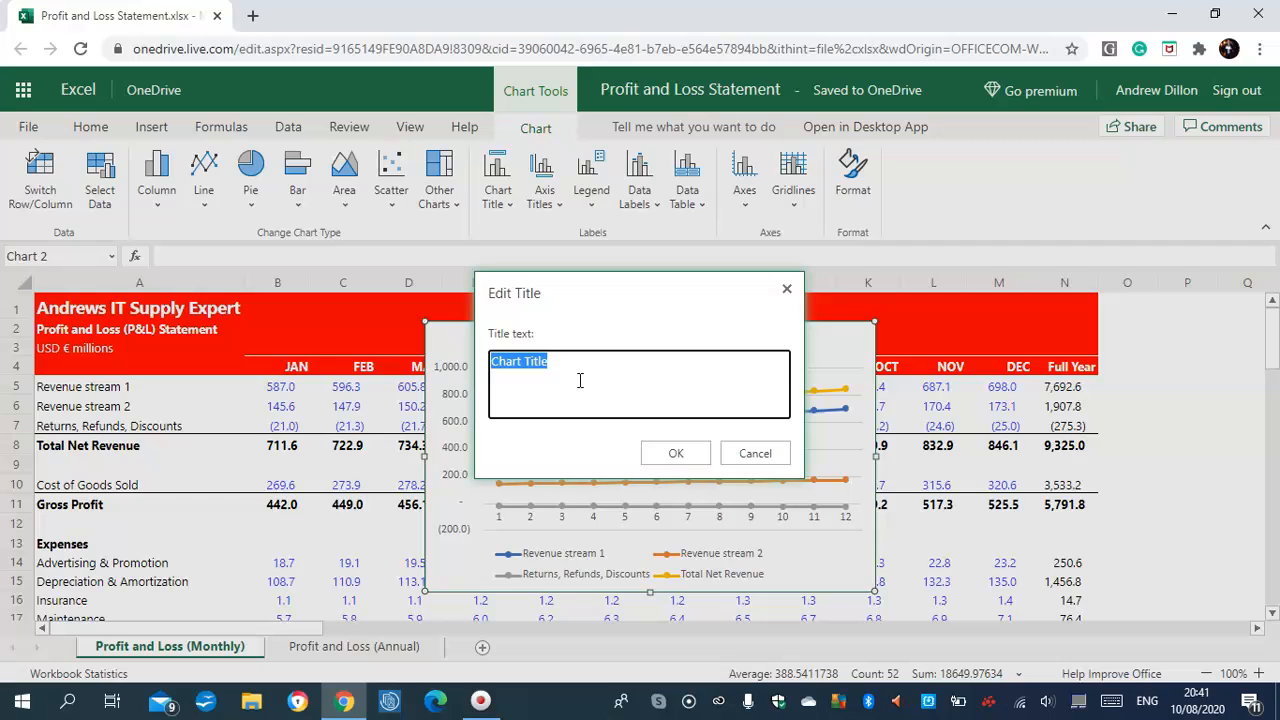
pyautogui.write('Net Rev')
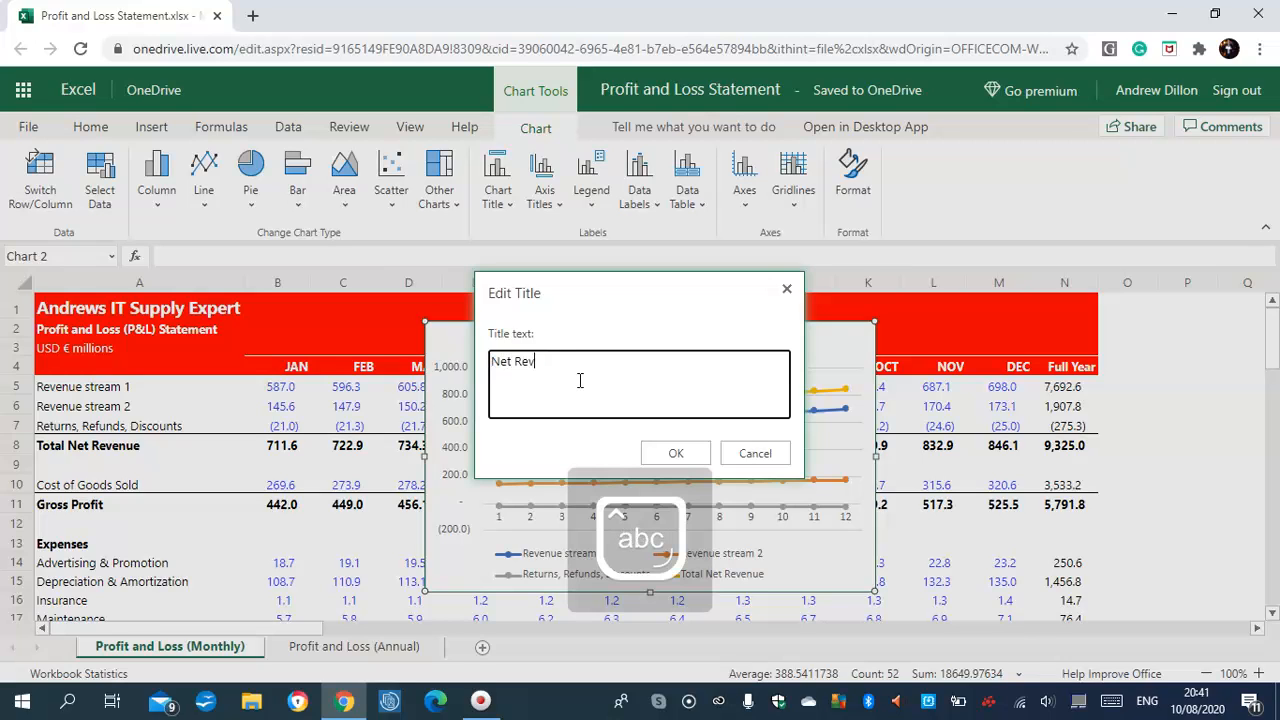
pyautogui.write('enue Line Chart')
pyautogui.click(667, 451)
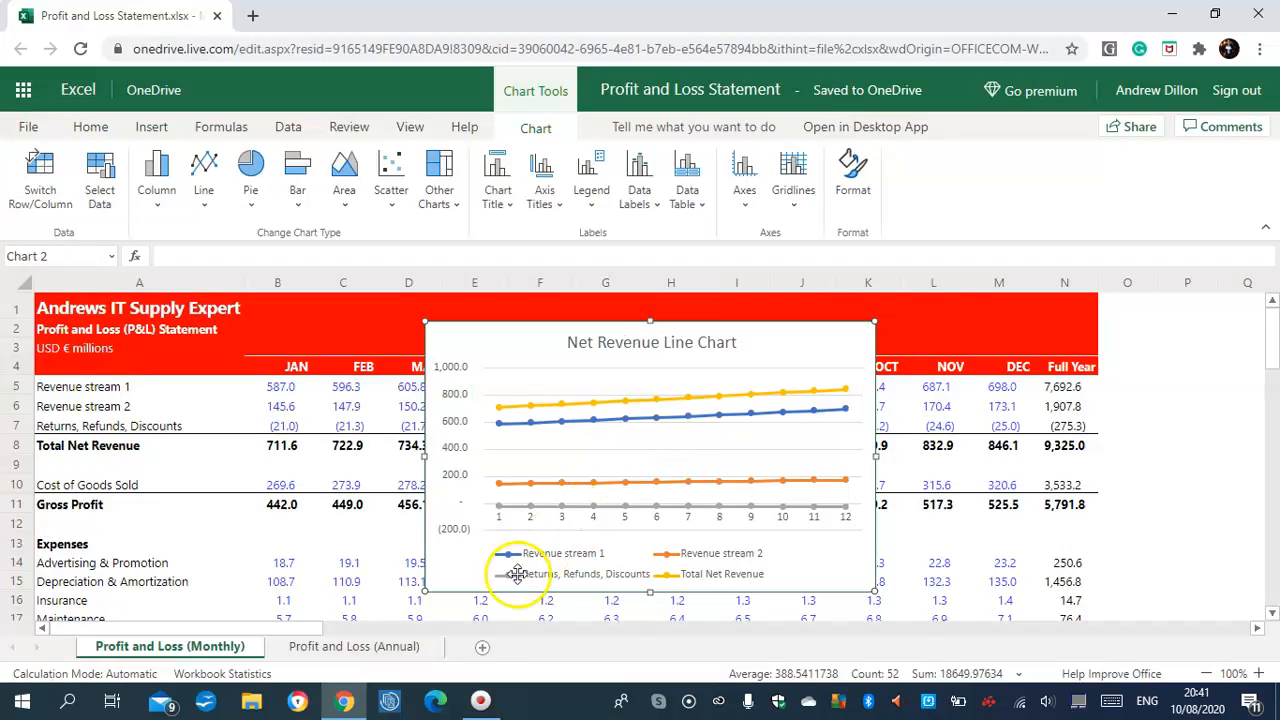
# Add a new worksheet after the Profit and Loss (Monthly) sheet and hide its gridlines.
pyautogui.click(484, 647)
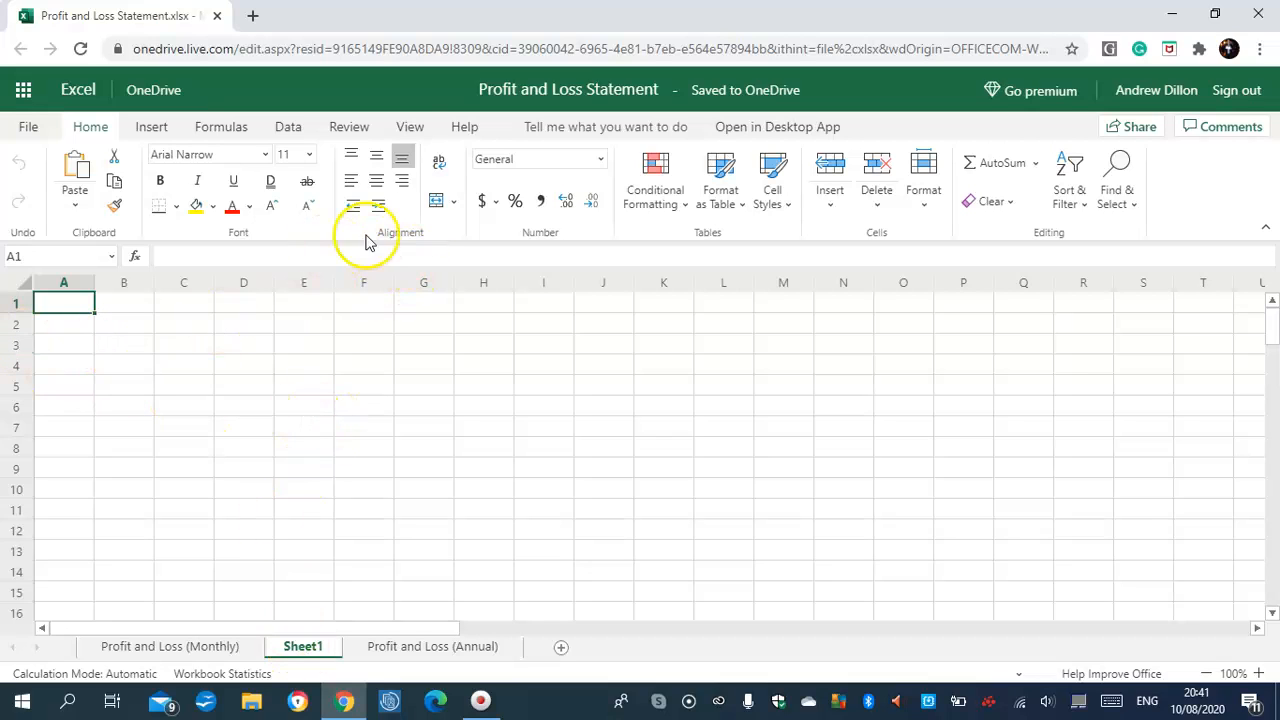
pyautogui.click(408, 133)
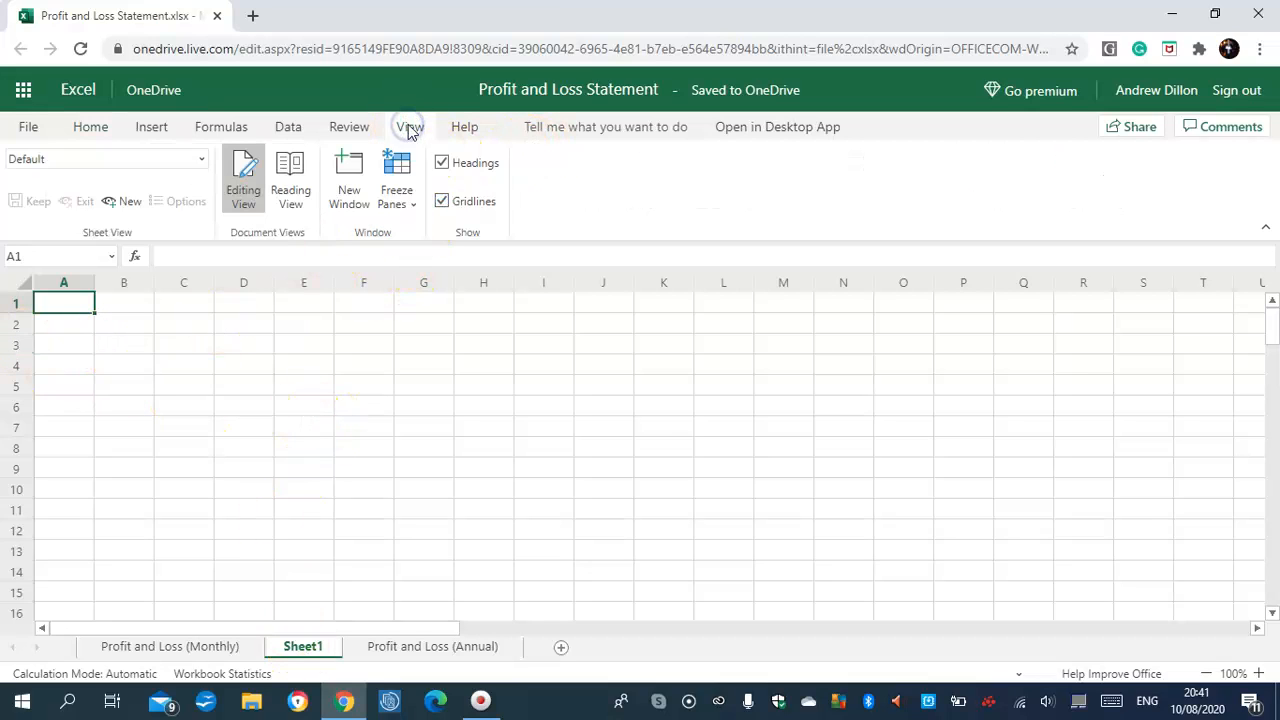
pyautogui.click(443, 201)
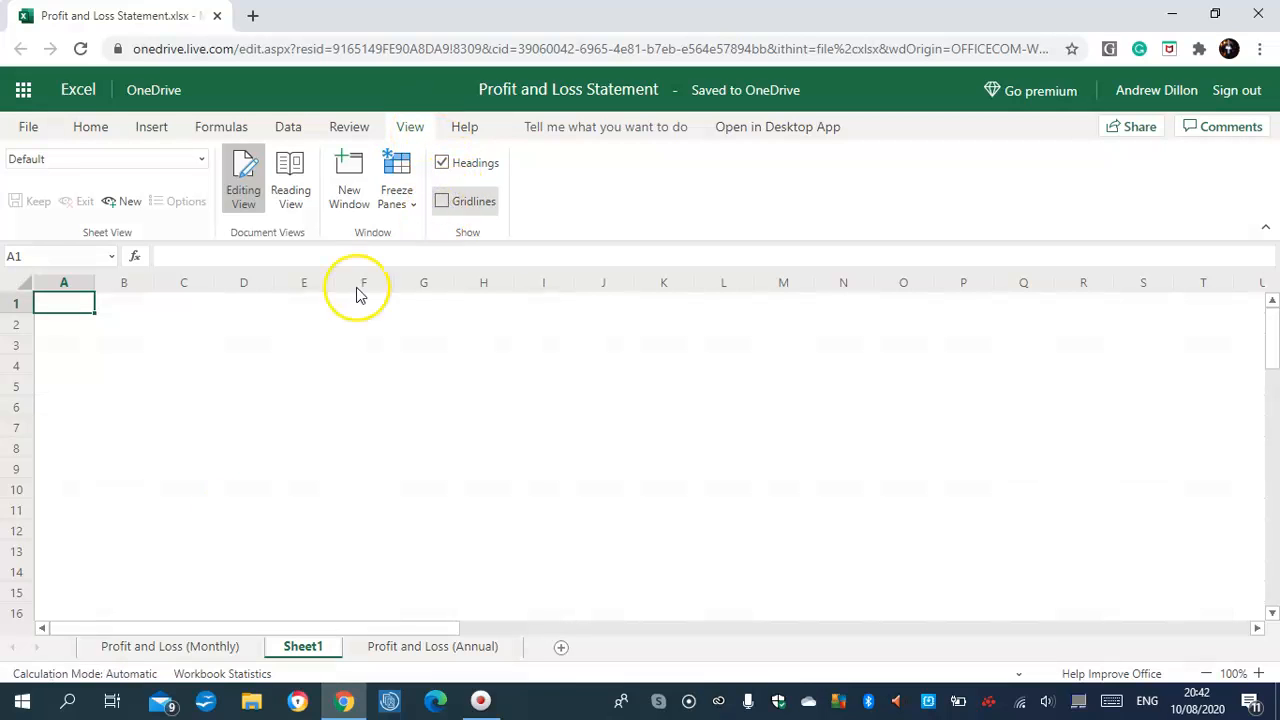
# Copy the Net Revenue Line Chart from the Profit and Loss (Monthly) sheet and paste it into Sheet1.
pyautogui.click(197, 645)
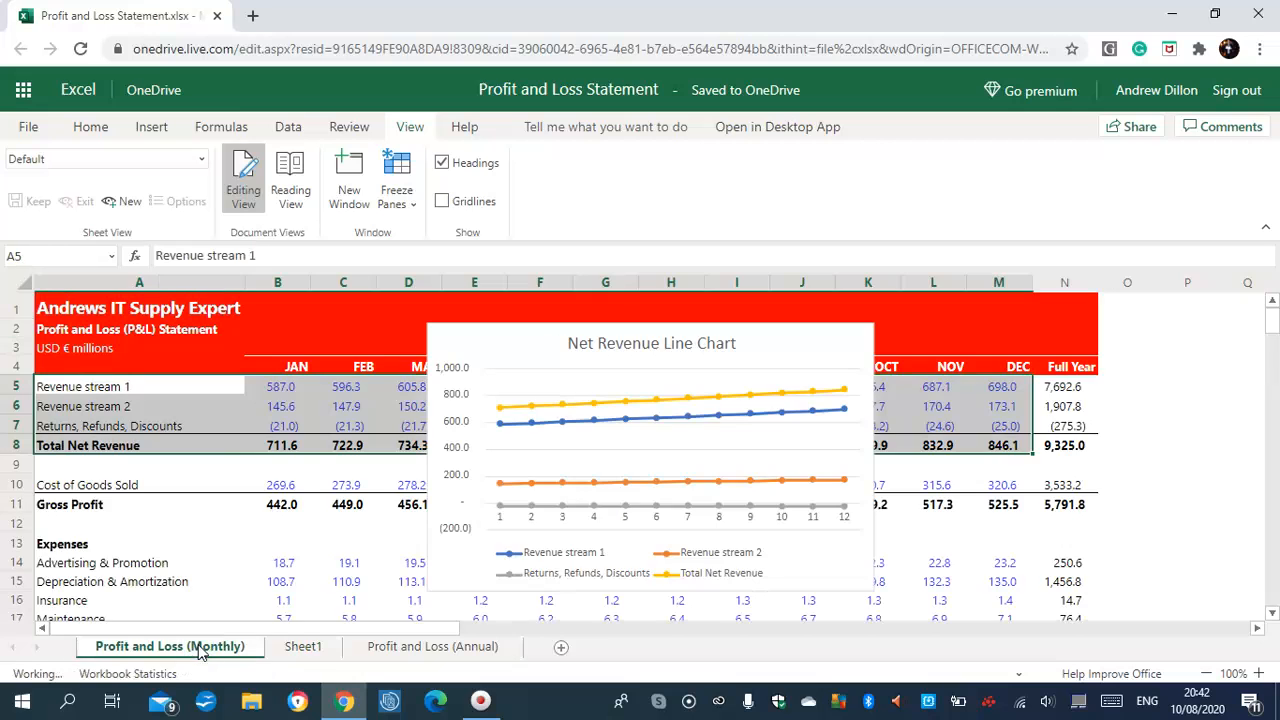
pyautogui.click(626, 404)
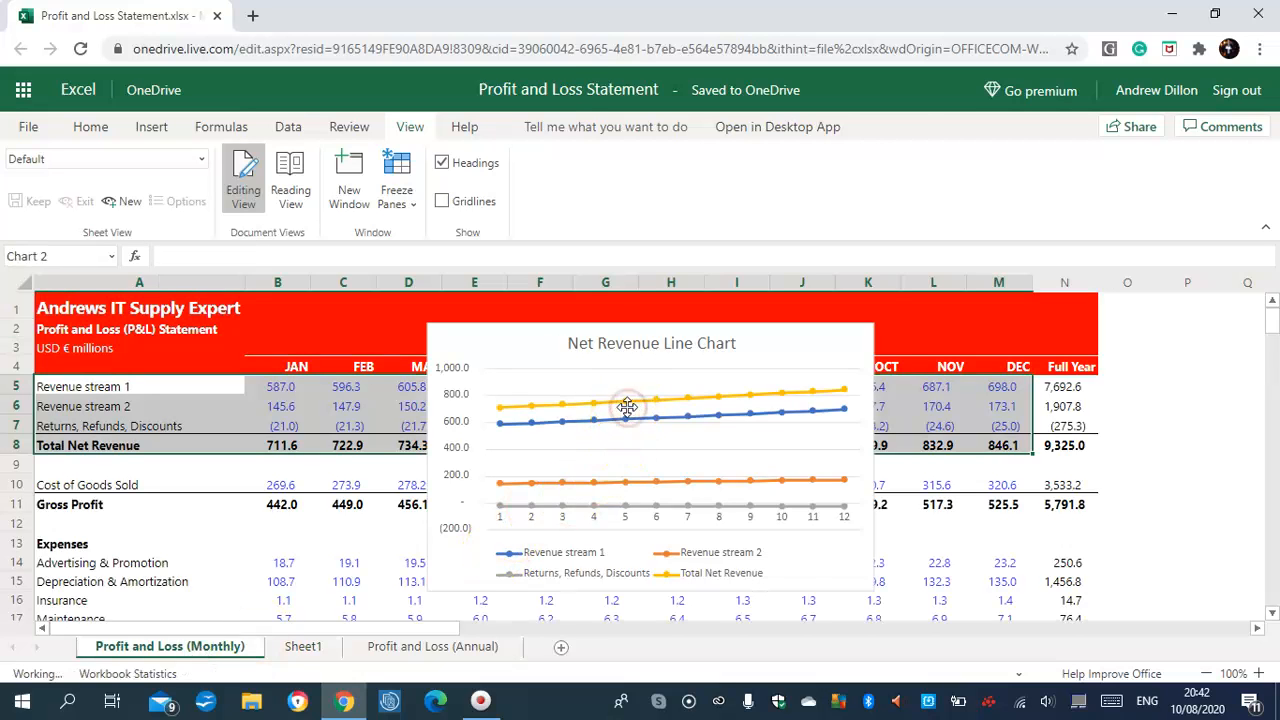
pyautogui.rightClick(627, 407)
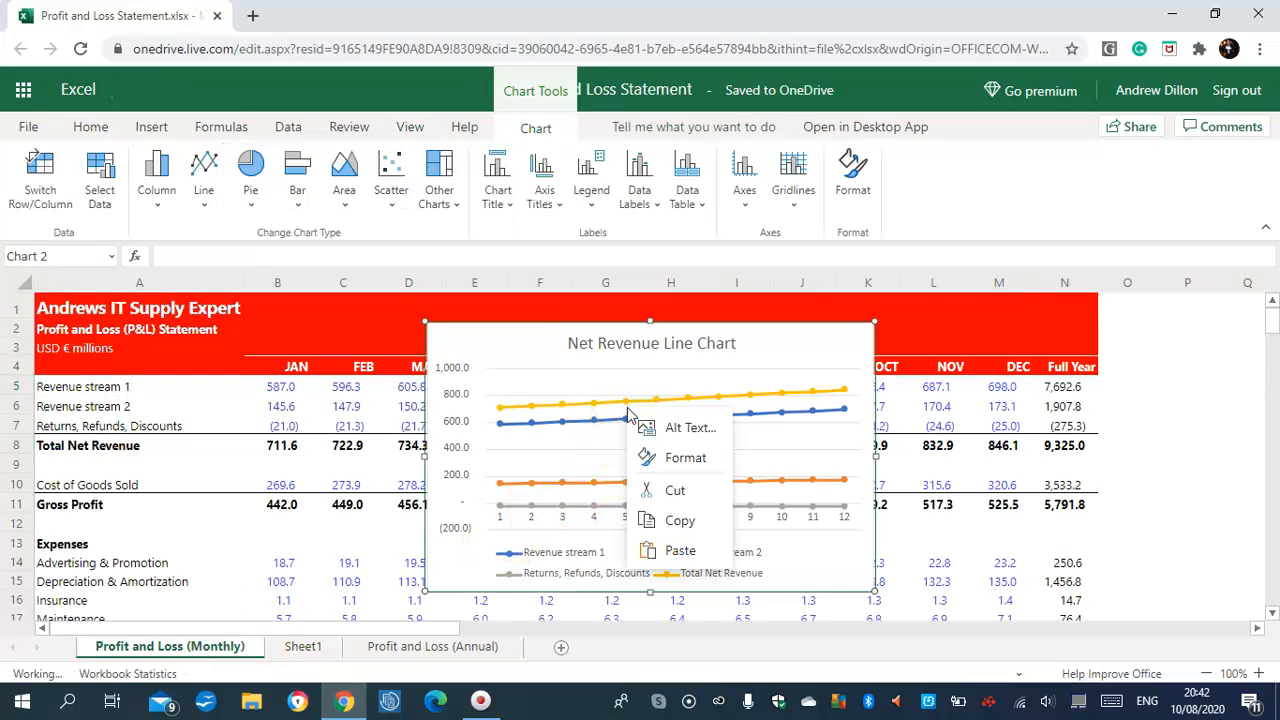
pyautogui.click(680, 521)
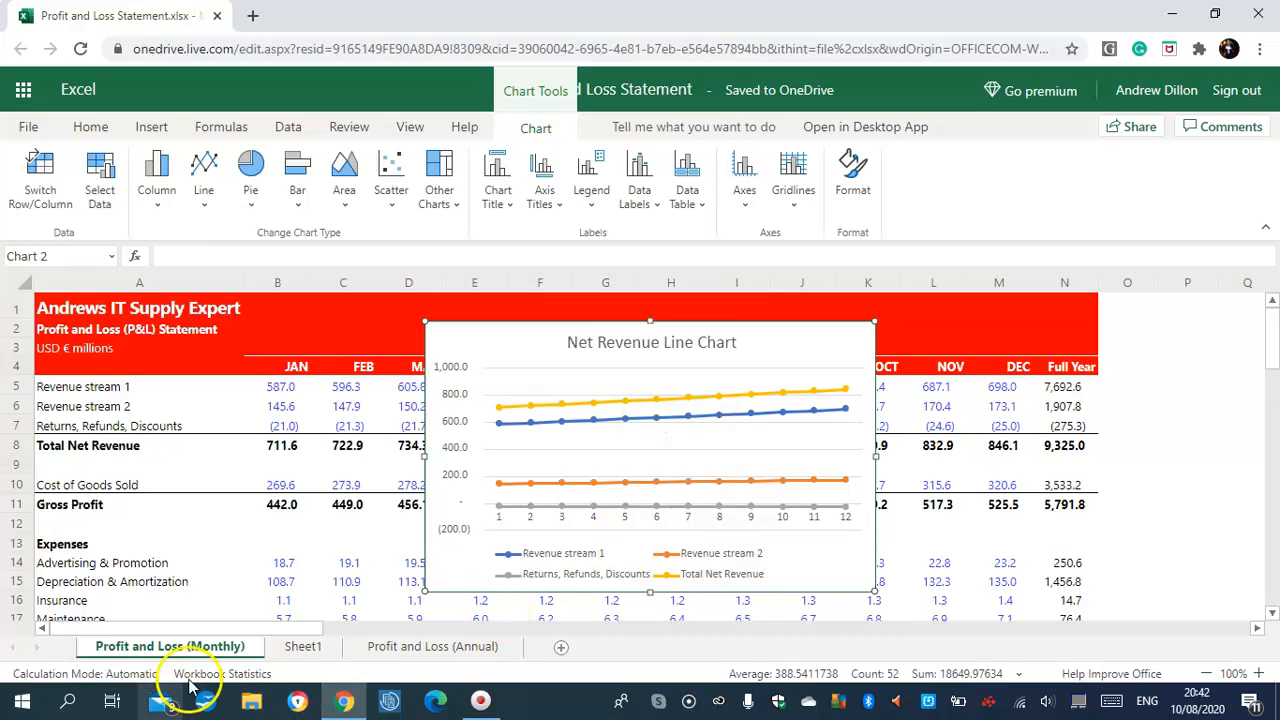
pyautogui.click(325, 648)
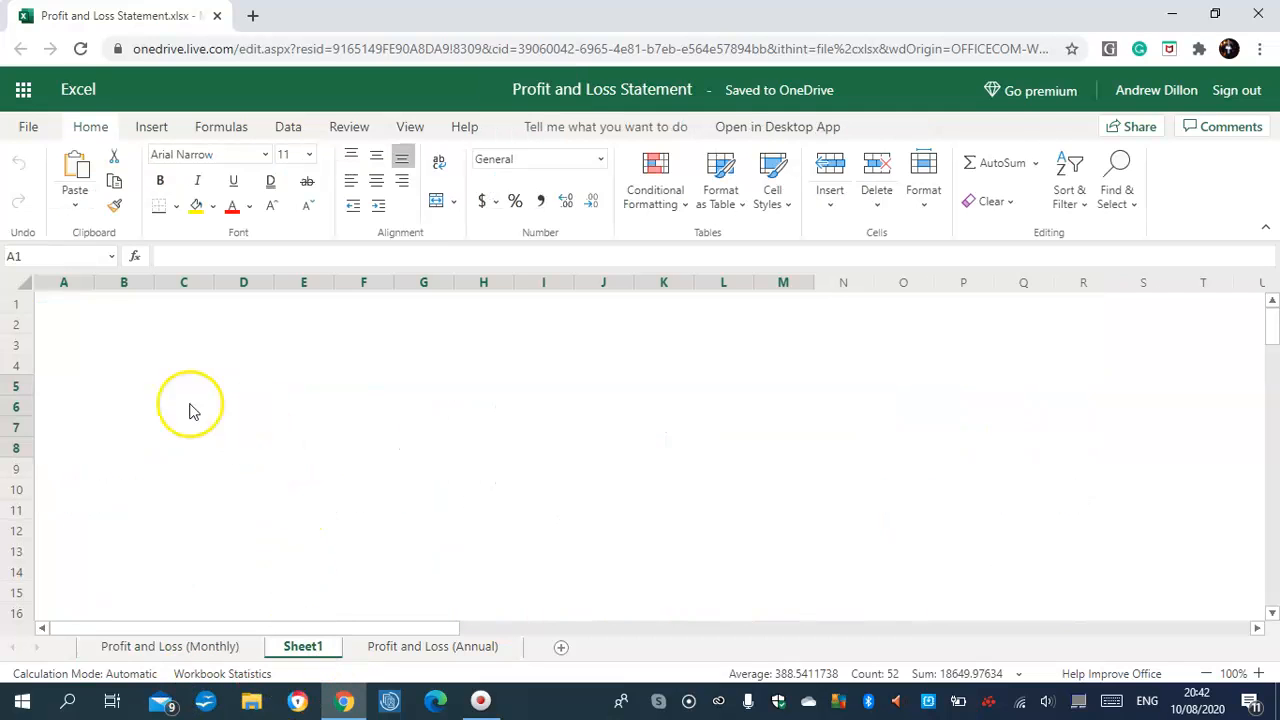
pyautogui.hotkey('ctrl', 'v')
pyautogui.click(100, 336)
pyautogui.moveTo(235, 403); pyautogui.dragTo(284, 465)
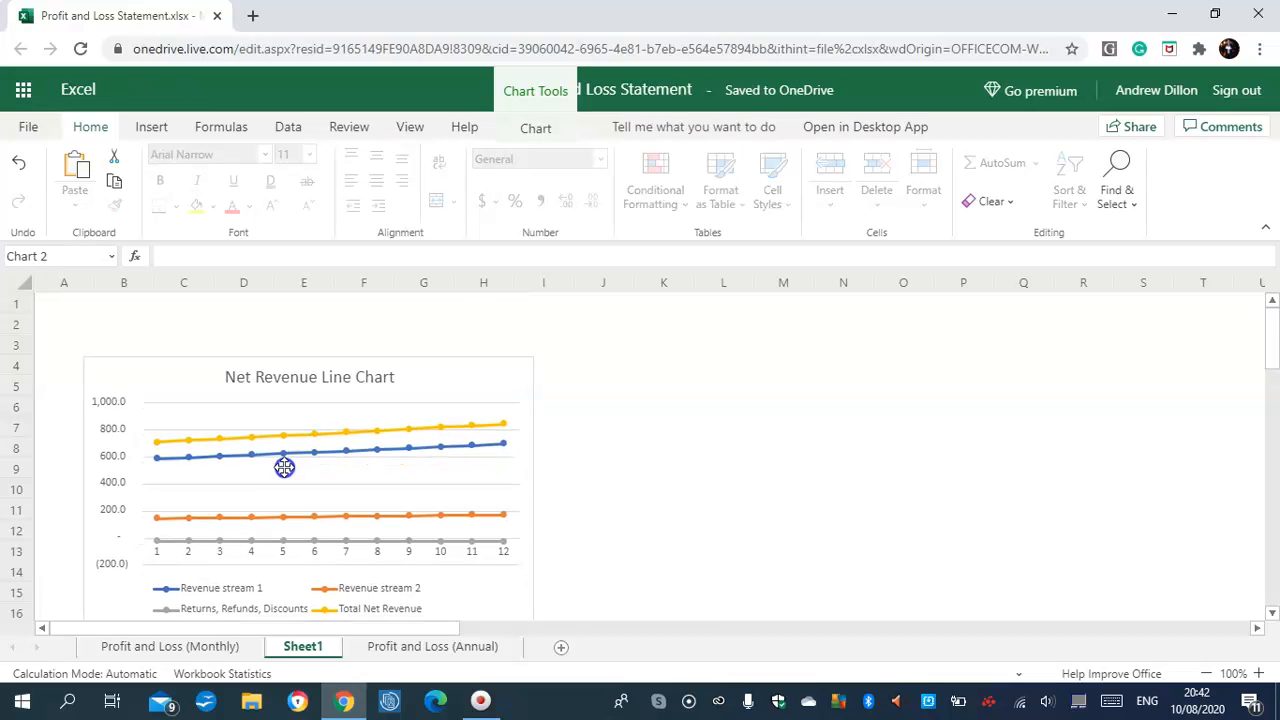
# Rename Sheet1 as "Net Revenue Line Chart".
pyautogui.rightClick(314, 647)
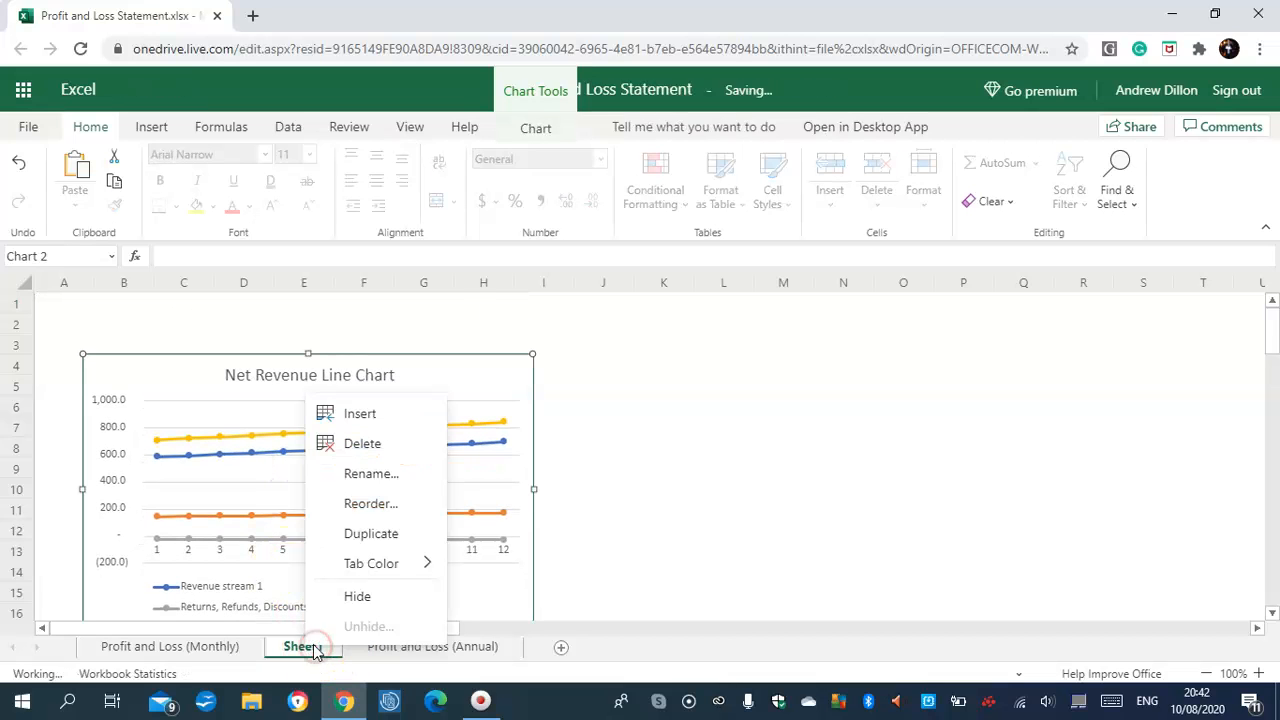
pyautogui.click(371, 473)
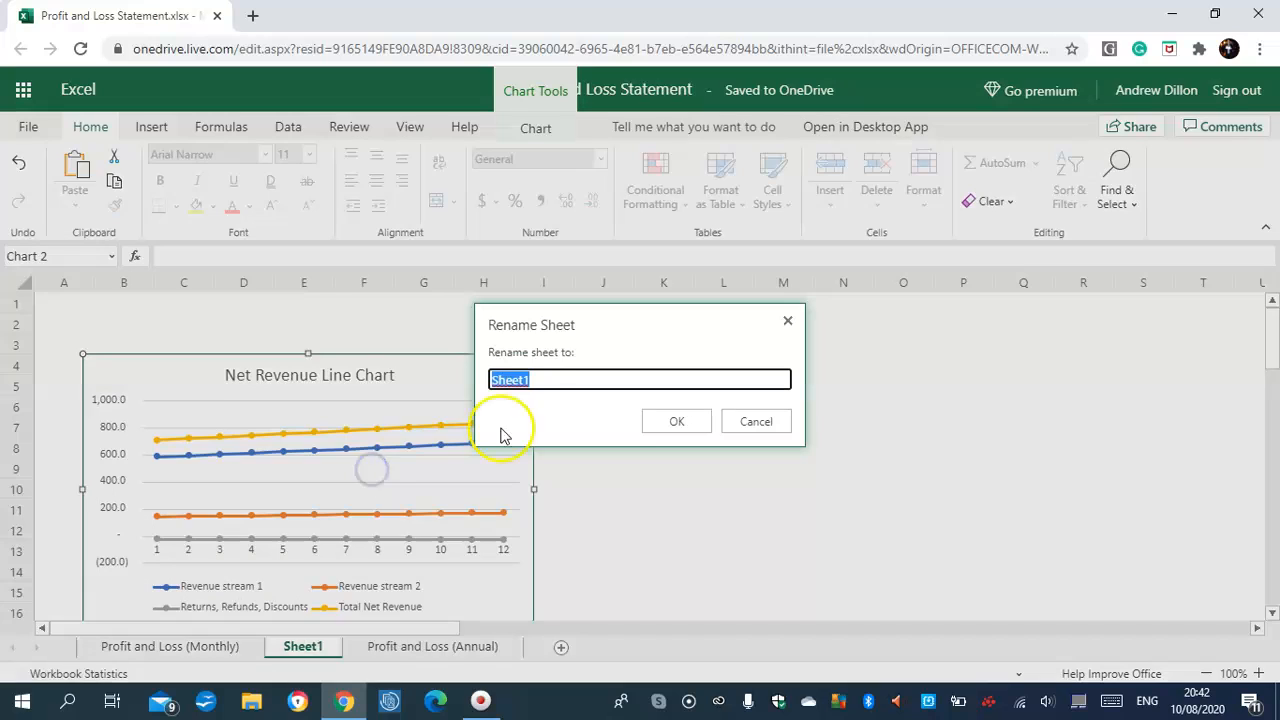
pyautogui.write('N')
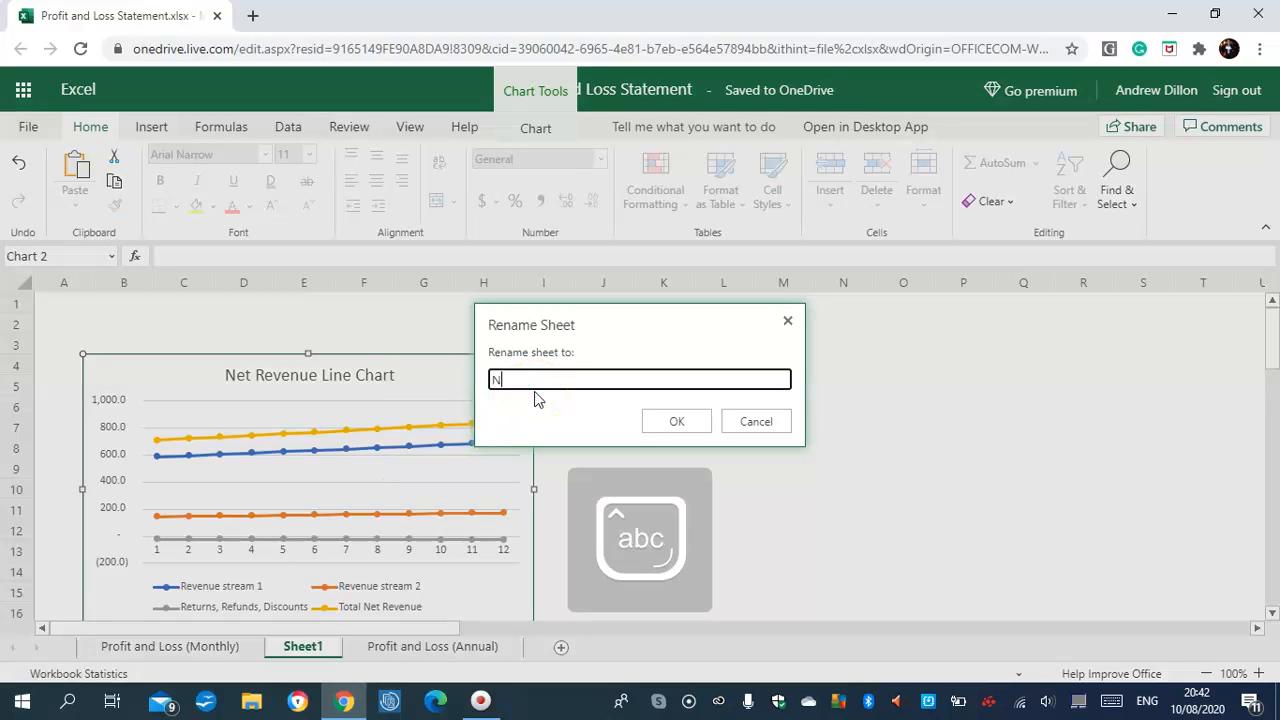
pyautogui.write('et')
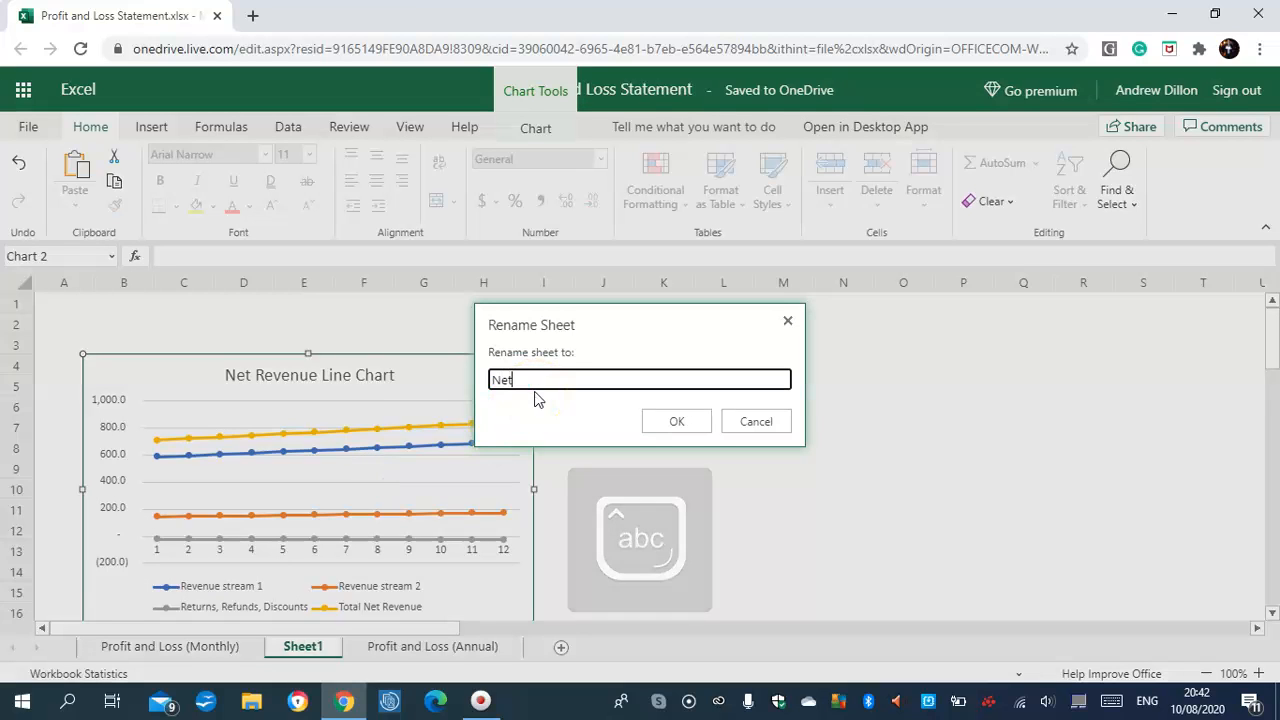
pyautogui.write(' Revenue Li')
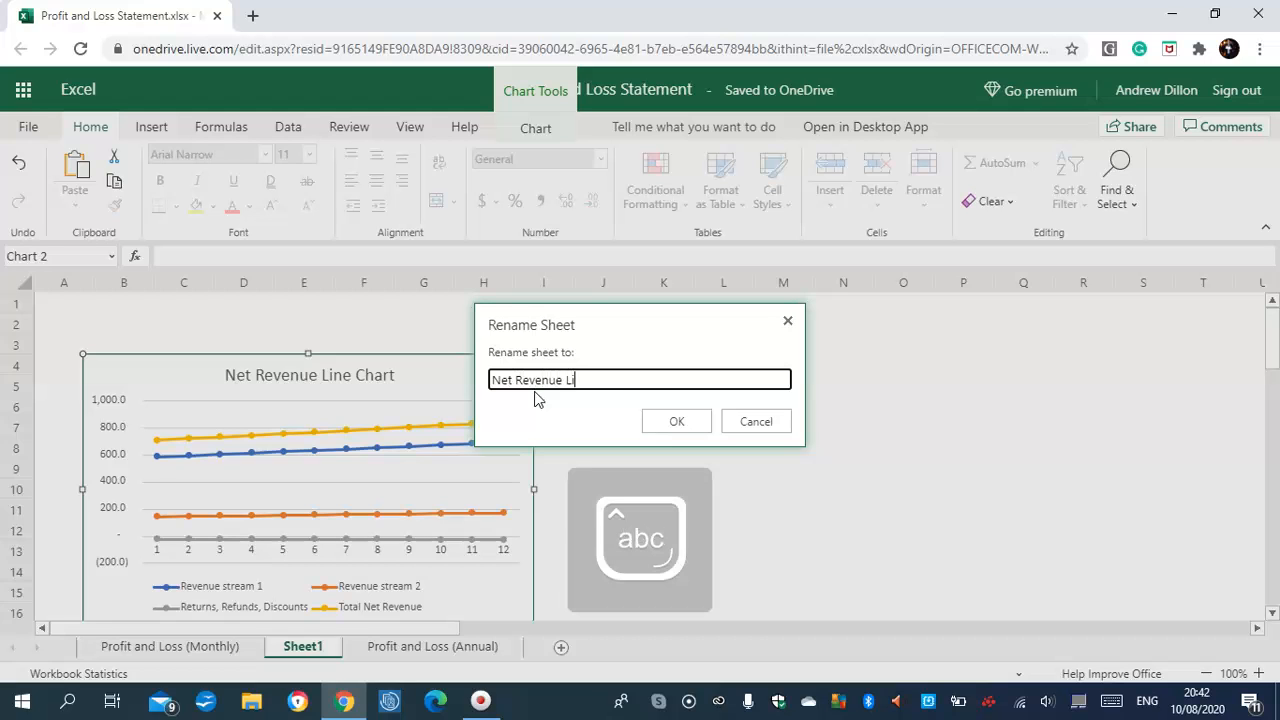
pyautogui.write('ne Chart')
pyautogui.click(677, 421)
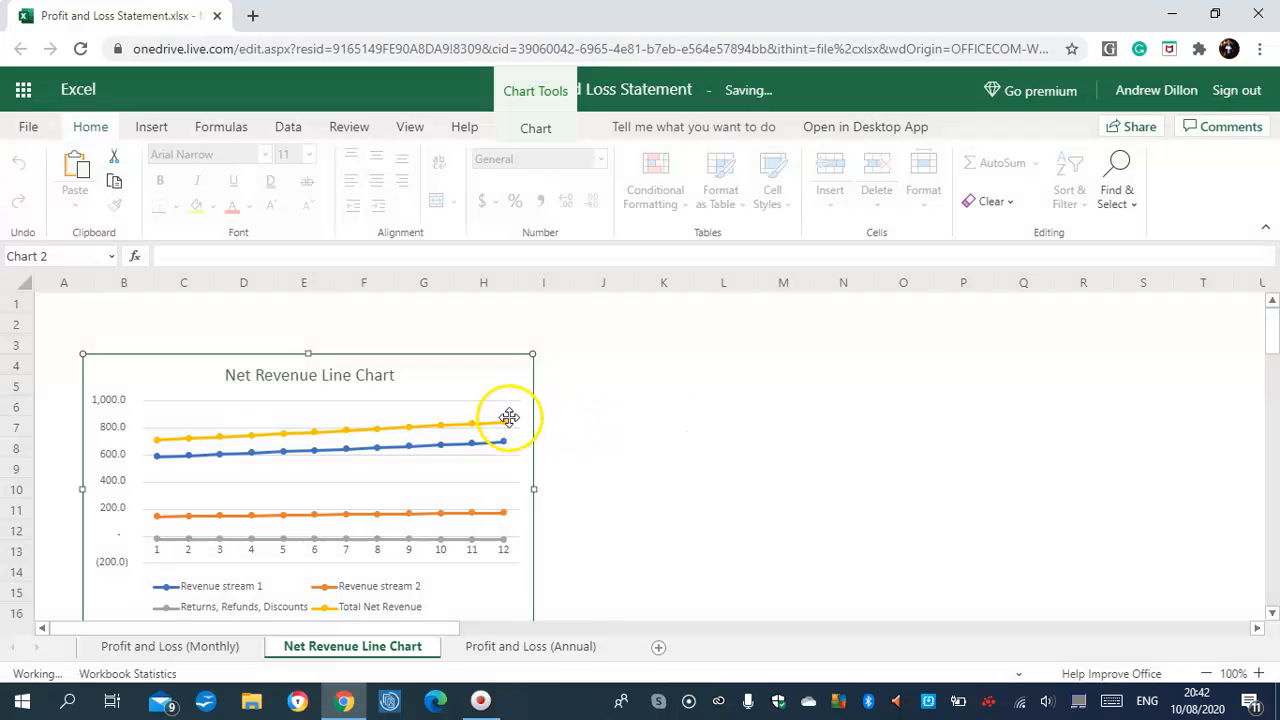
# Move the pasted chart to start at cell A1 and enlarge it to span about columns A to I and rows 1 to 16.
pyautogui.moveTo(449, 423); pyautogui.dragTo(393, 371)
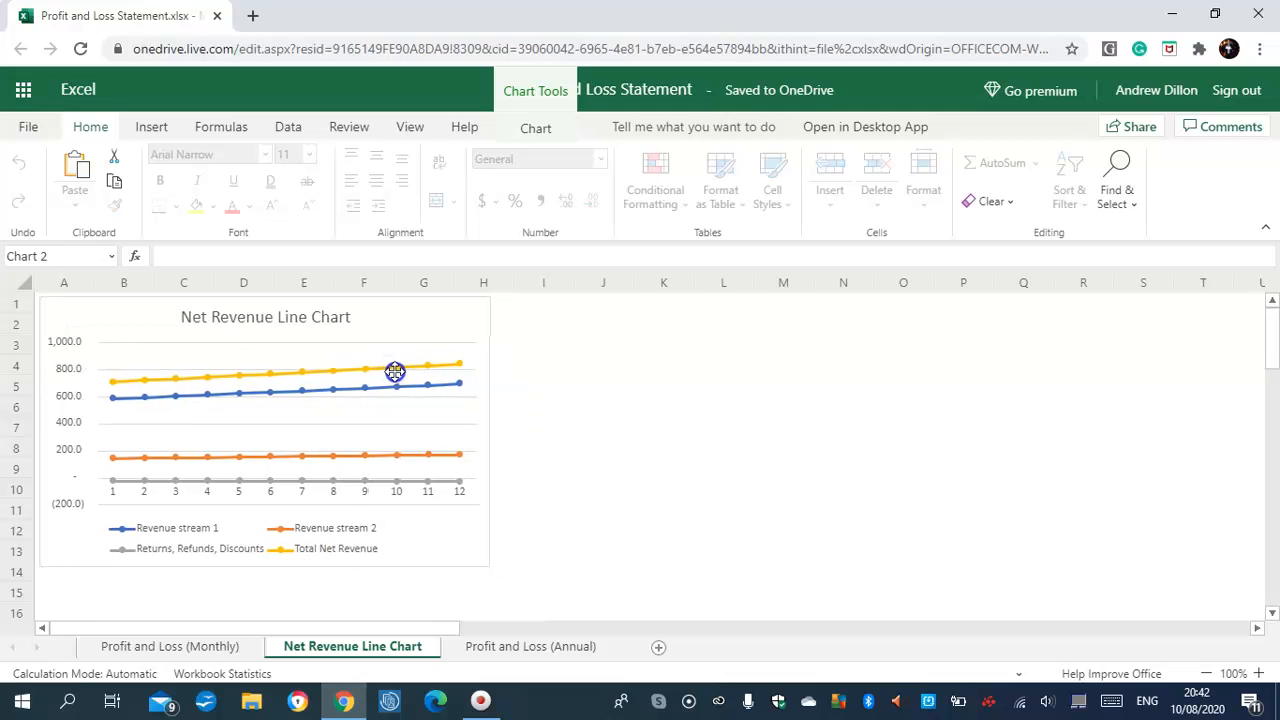
pyautogui.moveTo(493, 566); pyautogui.dragTo(581, 608)
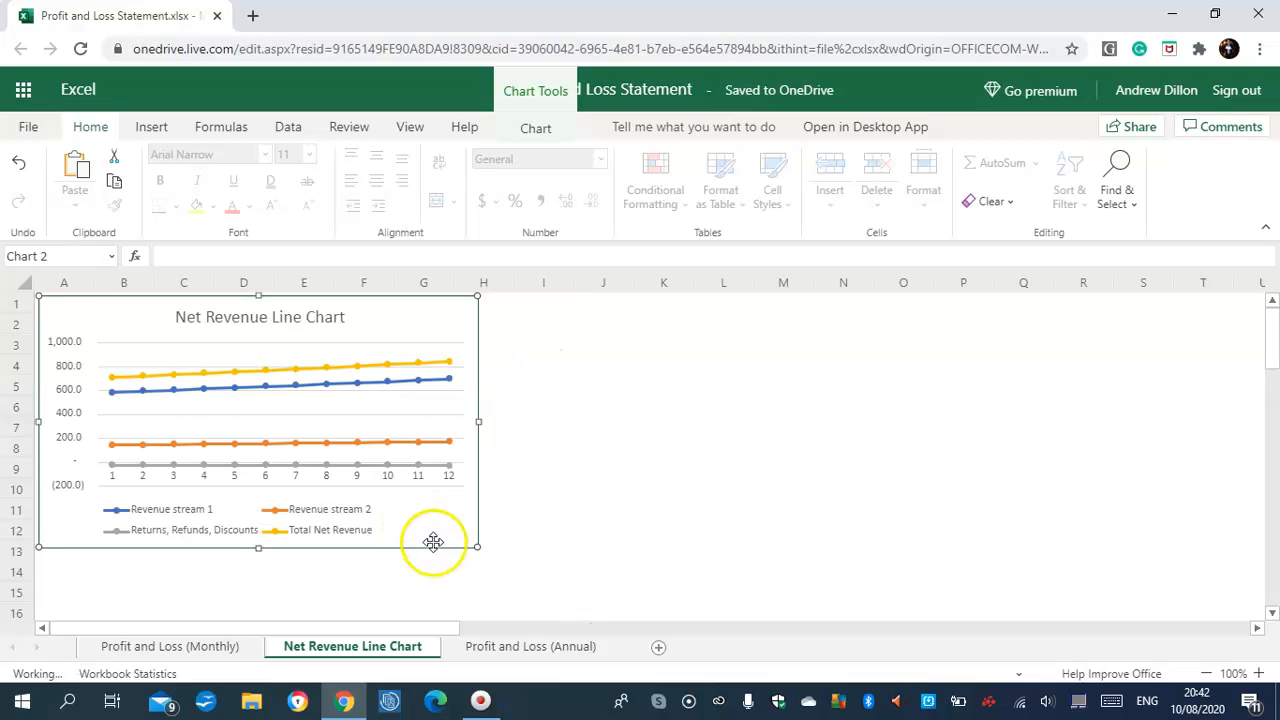
pyautogui.click(667, 514)
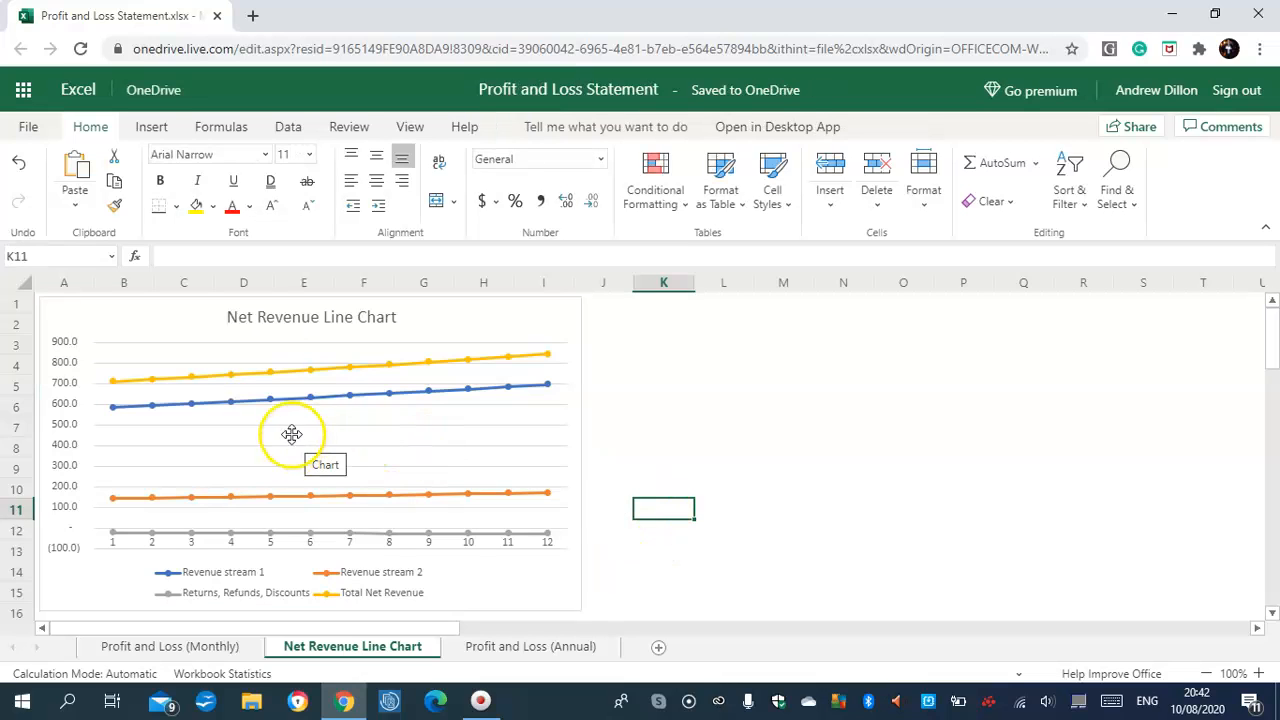
pyautogui.click(1274, 613)
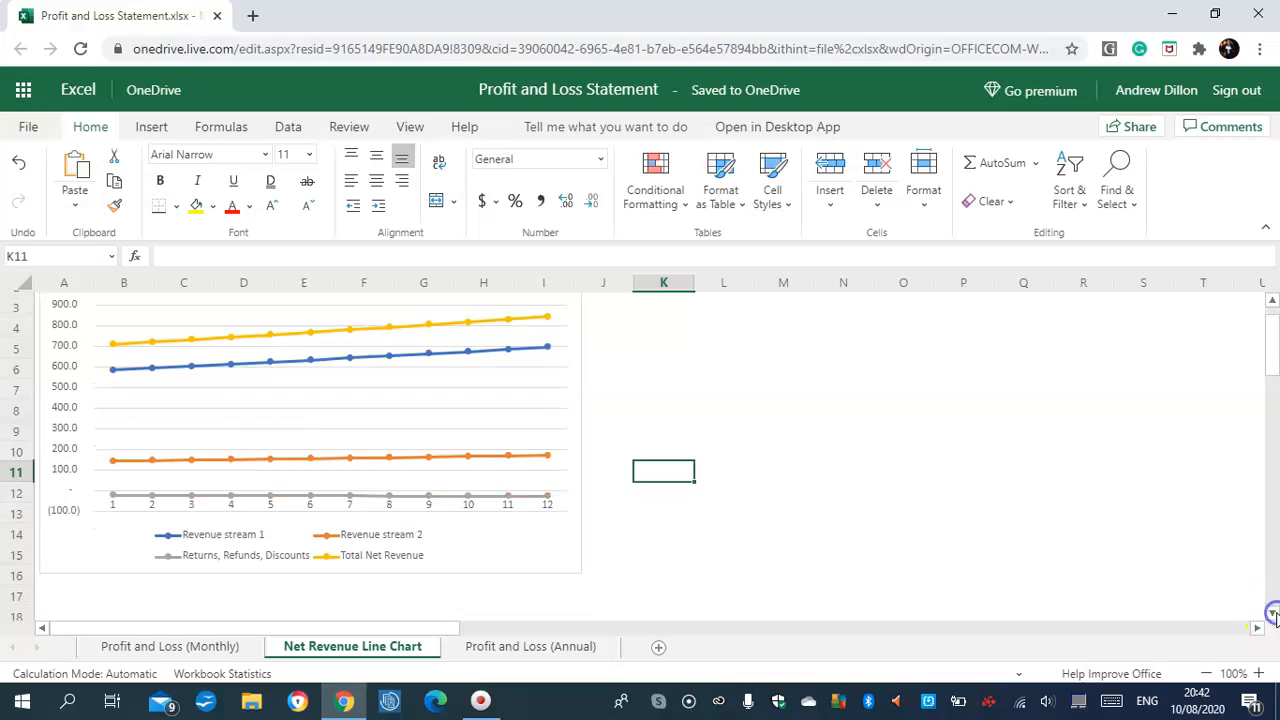
pyautogui.click(1272, 301)
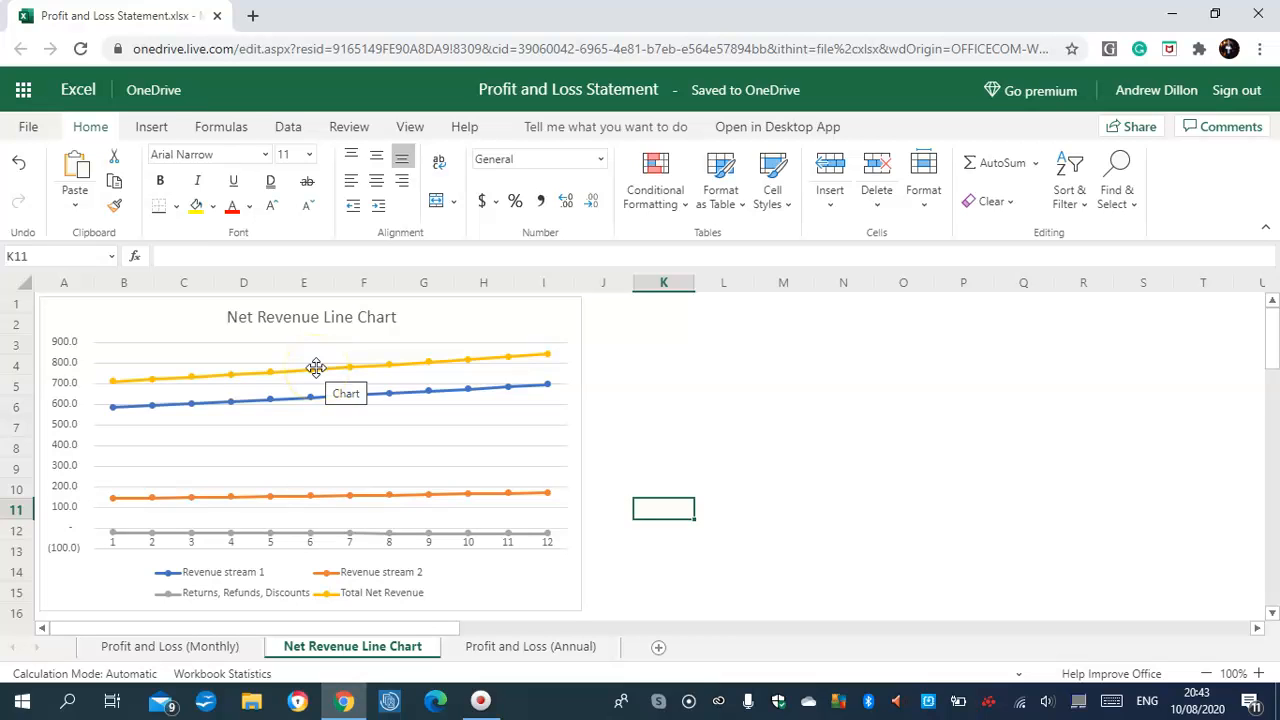
# Delete the original line chart from the Profit and Loss (Monthly) sheet.
pyautogui.click(218, 648)
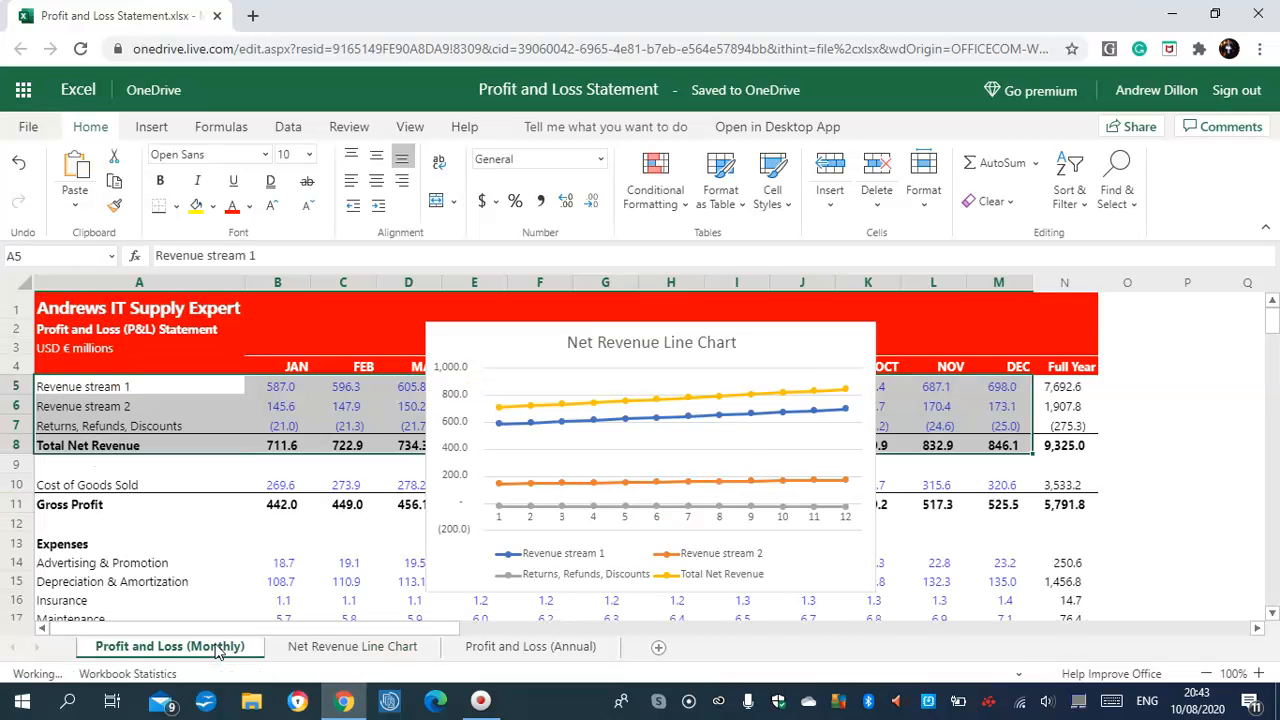
pyautogui.click(657, 411)
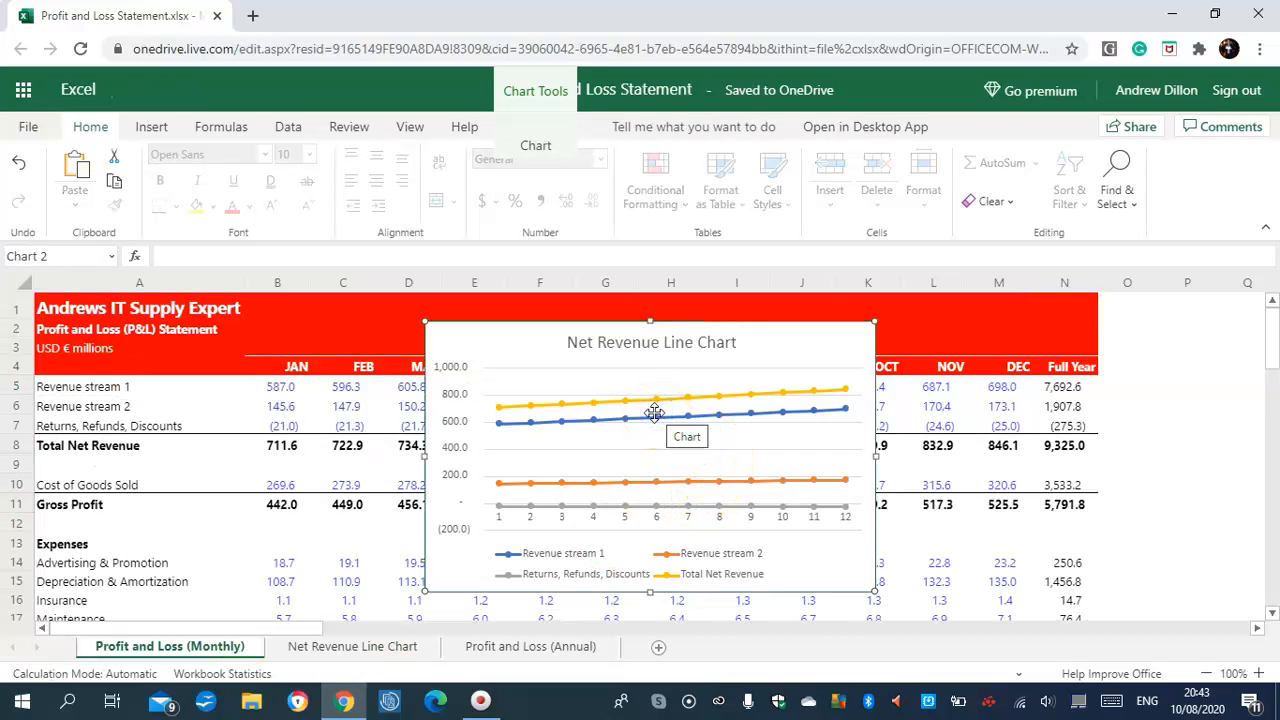
pyautogui.press('Delete')
pyautogui.click(745, 414)
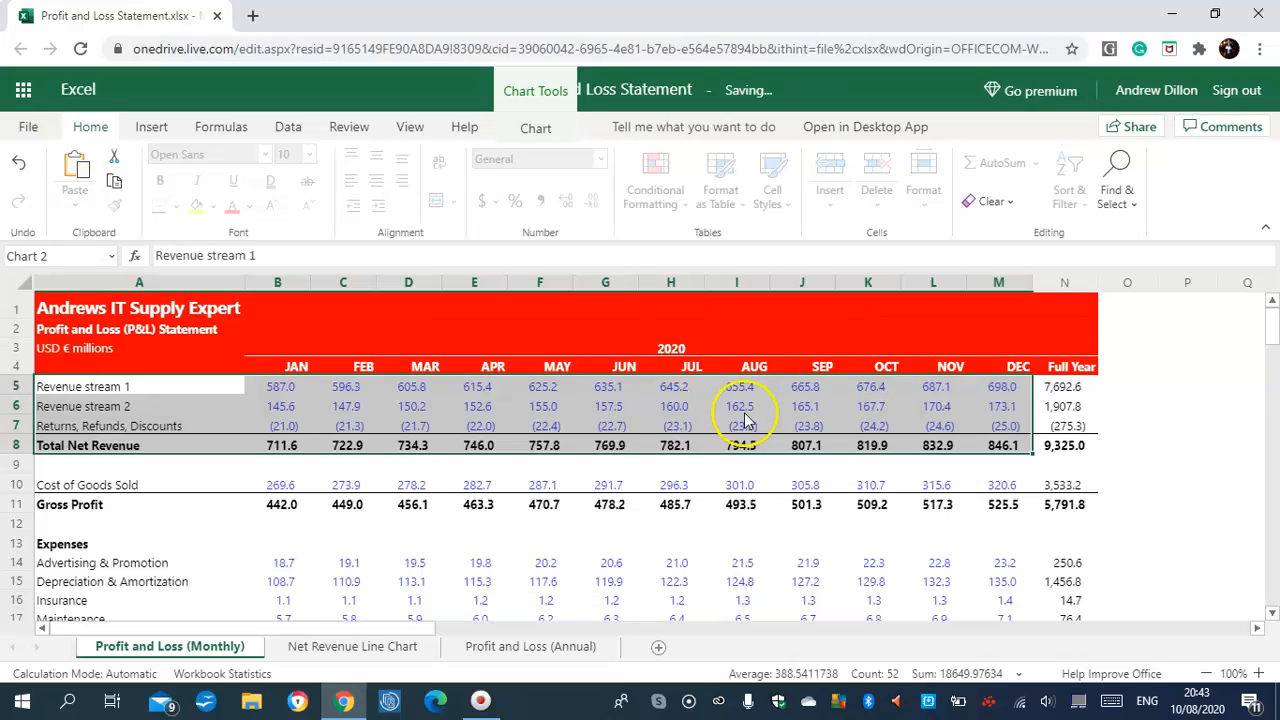
pyautogui.click(1214, 422)
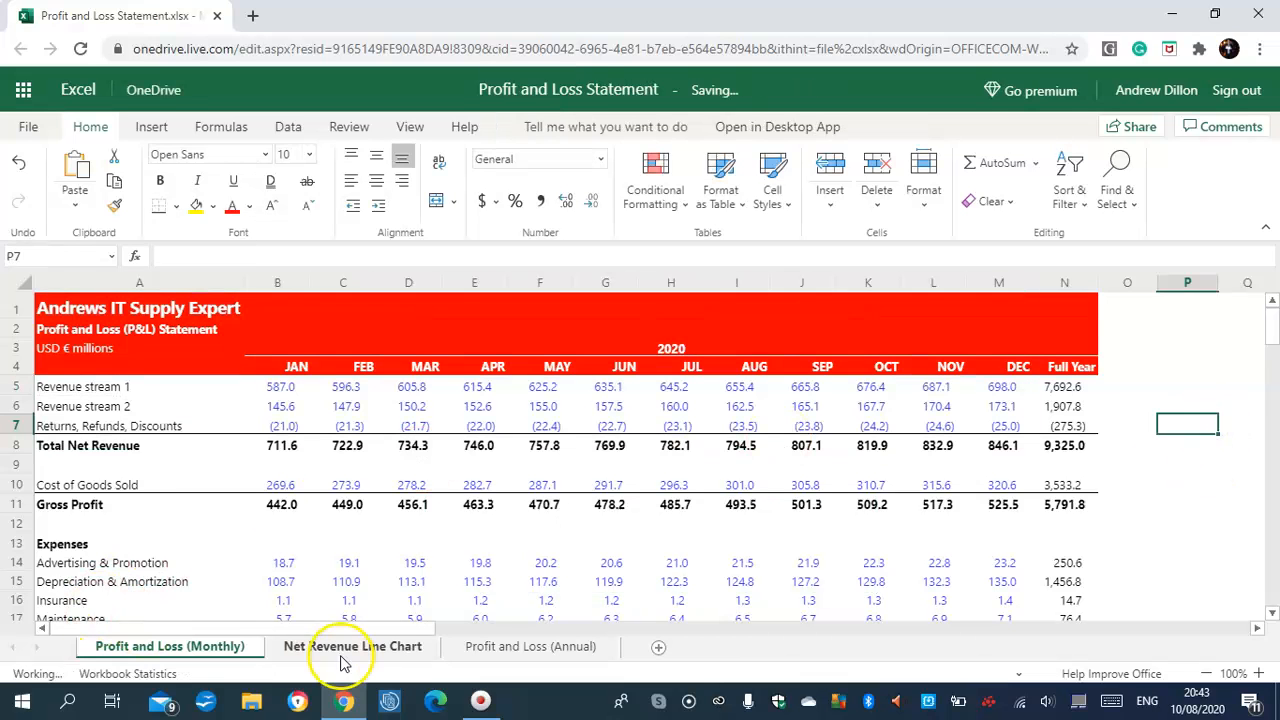
pyautogui.click(534, 646)
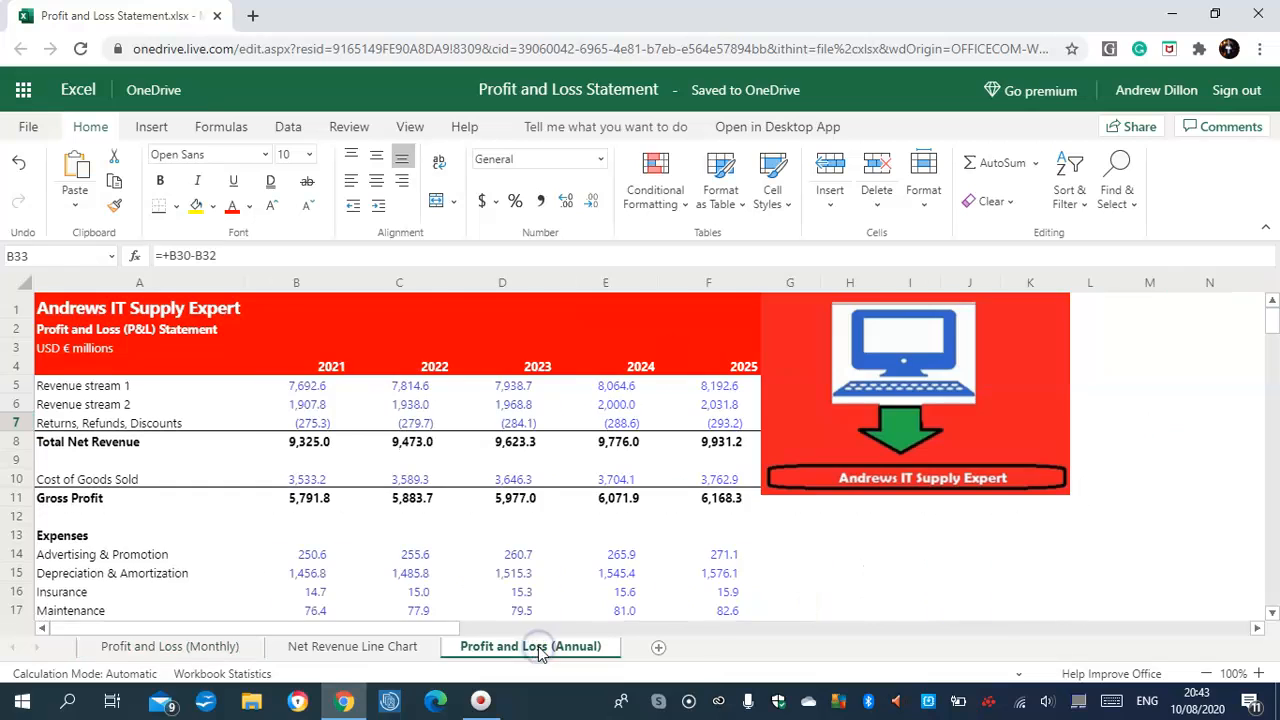
pyautogui.click(207, 643)
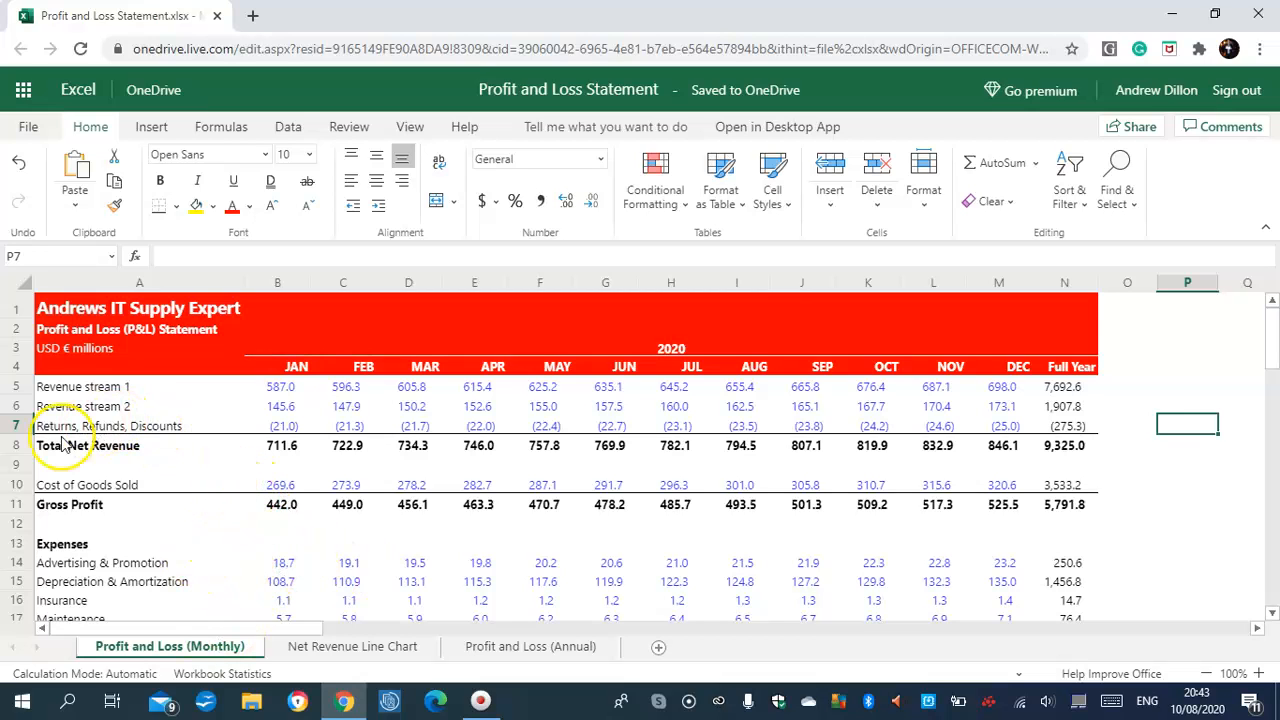
pyautogui.moveTo(84, 386); pyautogui.dragTo(1000, 449)
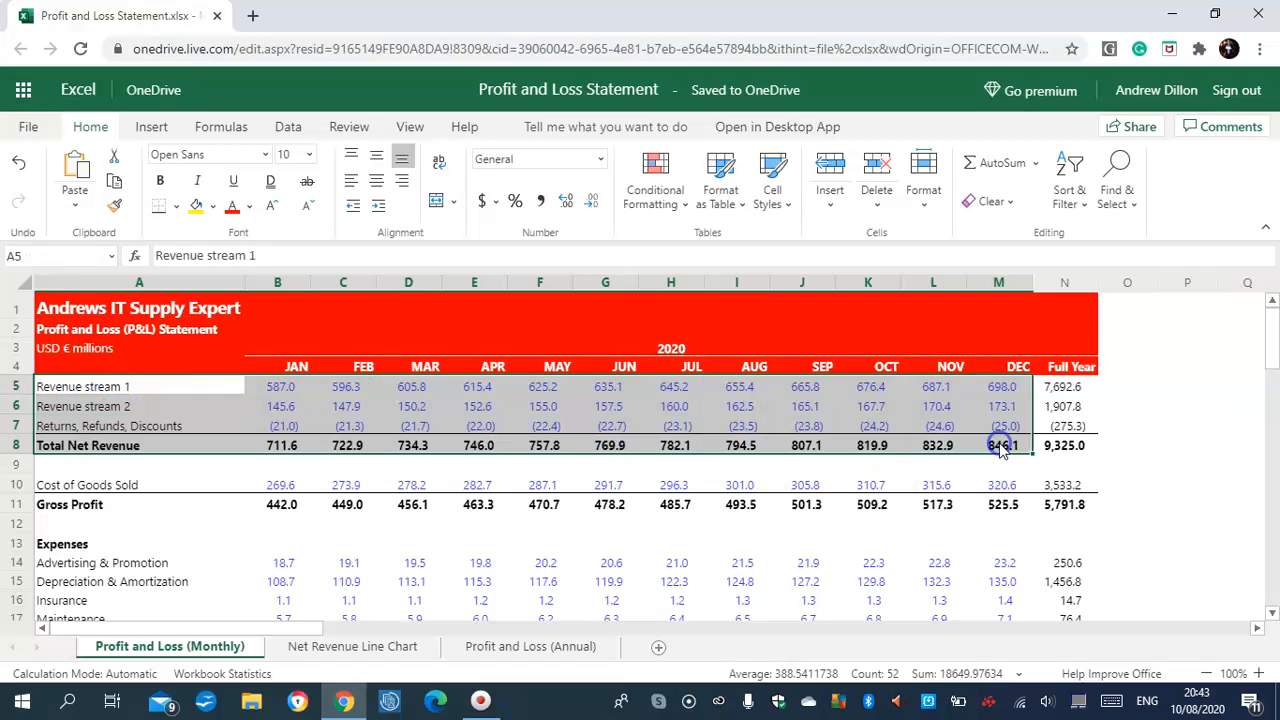
pyautogui.click(152, 126)
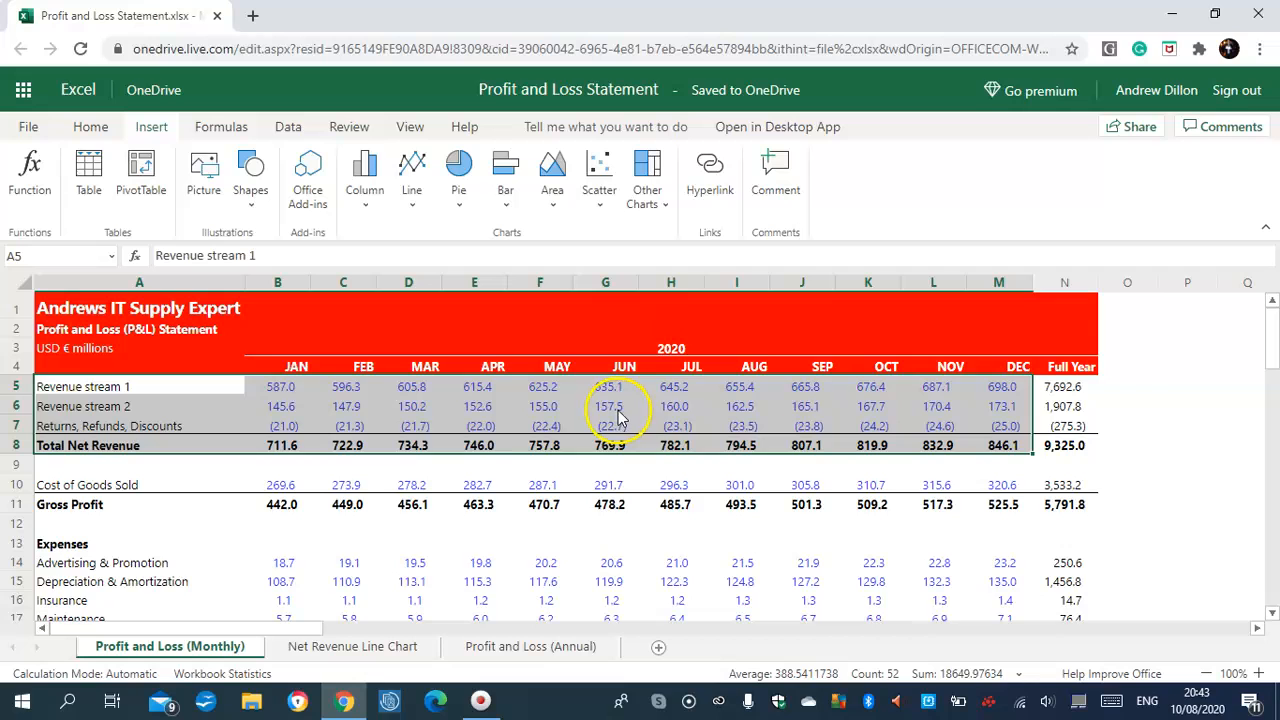
pyautogui.click(1220, 448)
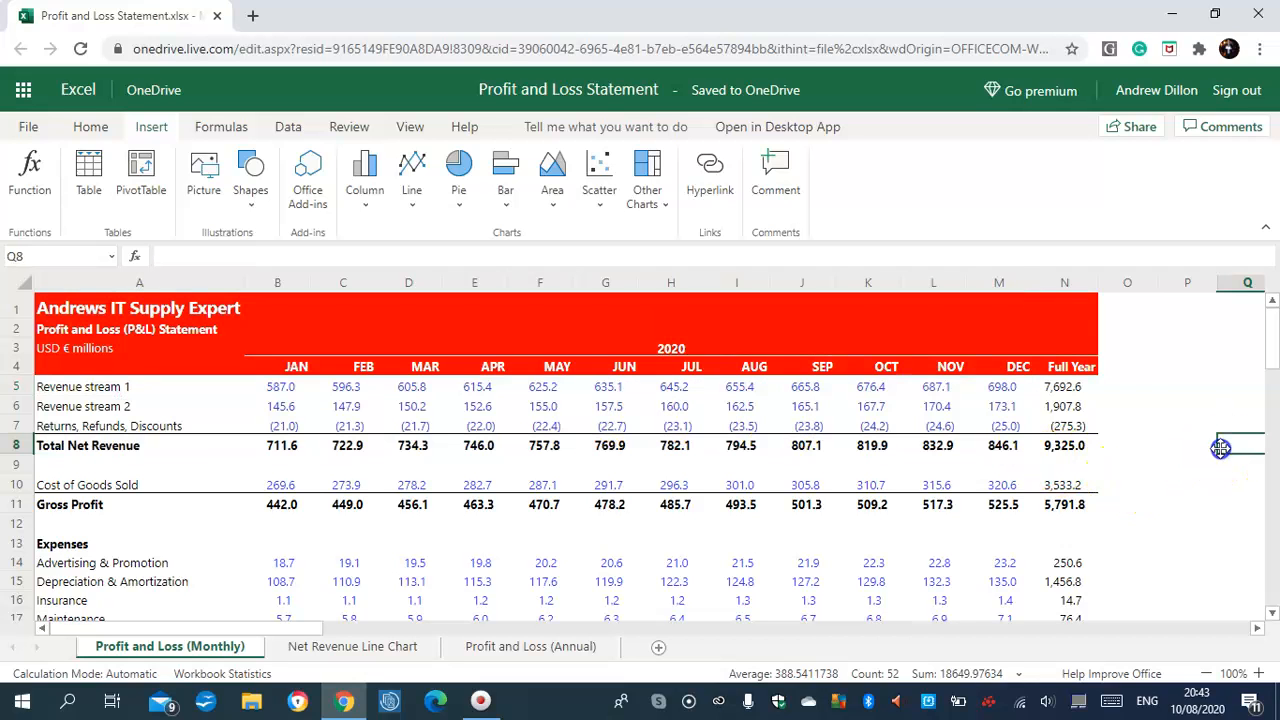
pyautogui.click(524, 650)
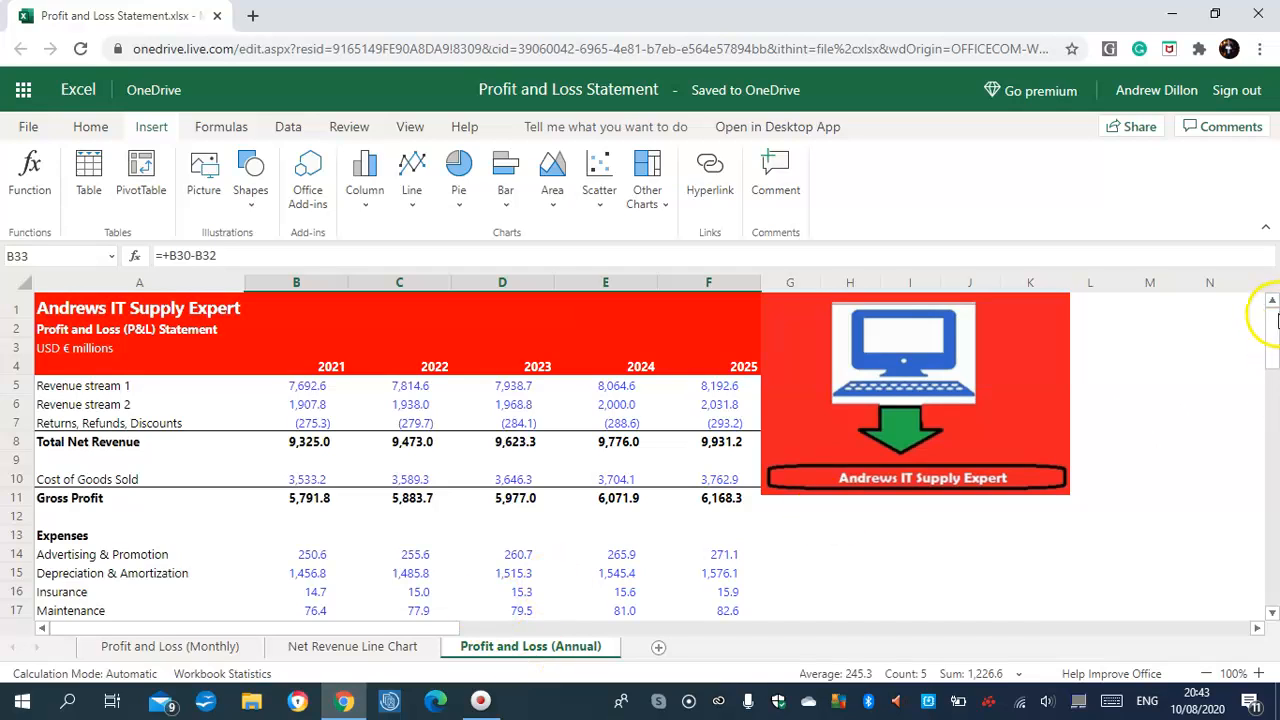